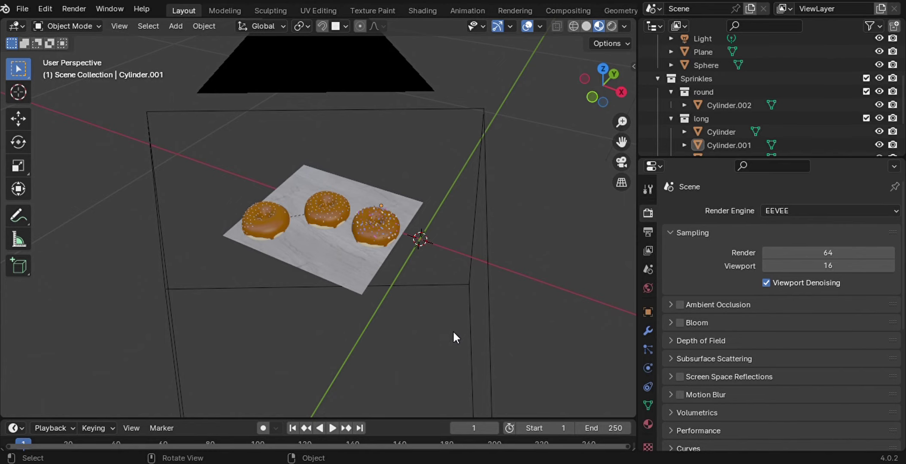
- Split the 3D view vertically into two halves
right_click(392, 26)
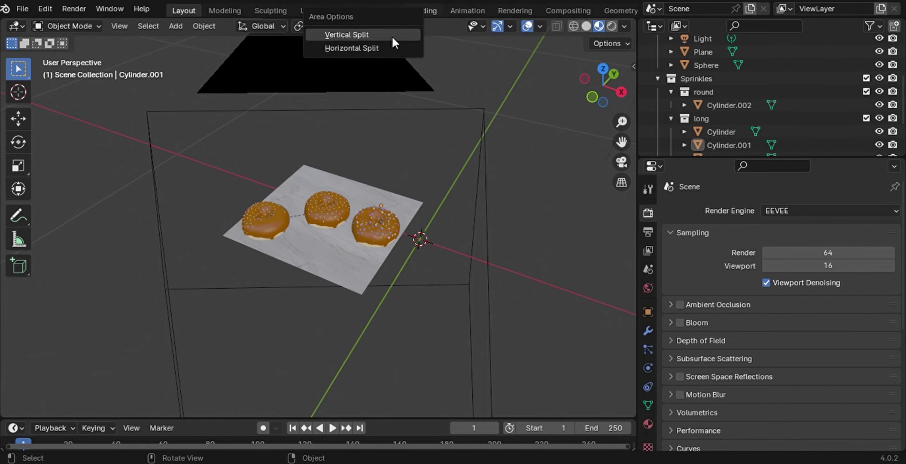
click(392, 34)
click(342, 60)
scroll(216, 181, up, 5)
scroll(455, 186, up, 2)
- Turn the right half into an Image Editor showing the ceramic plate.jpg reference
click(357, 25)
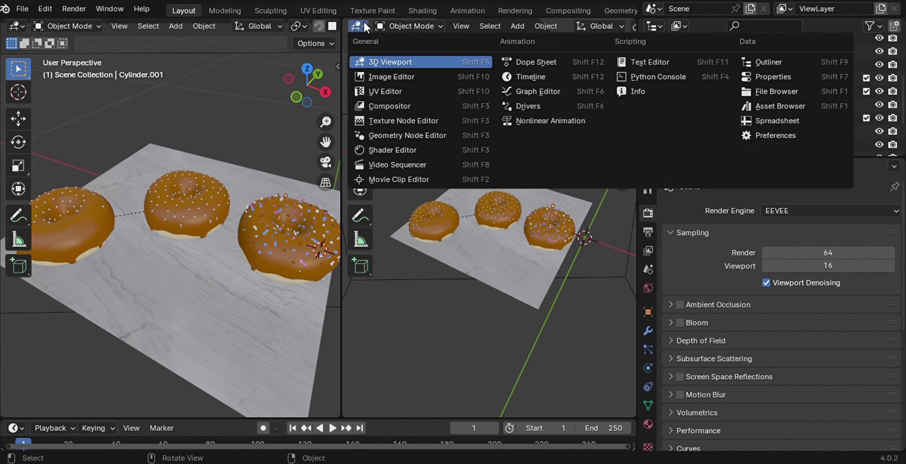
click(389, 73)
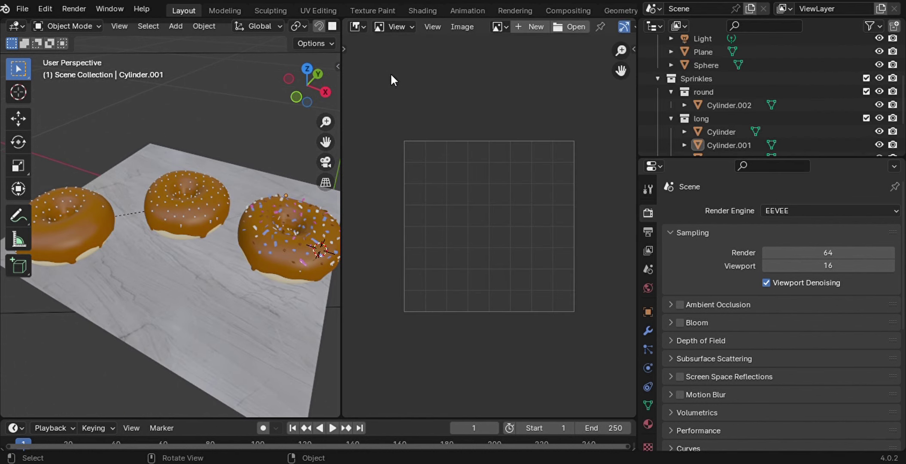
click(462, 26)
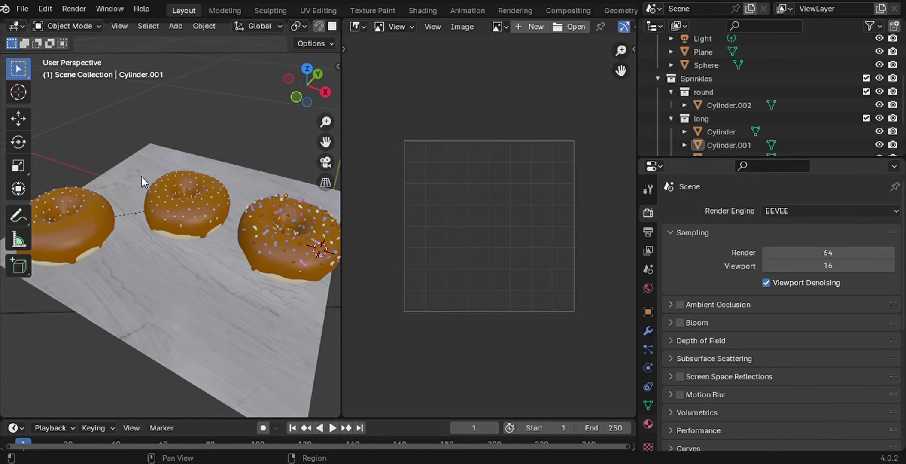
drag(294, 82, 508, 185)
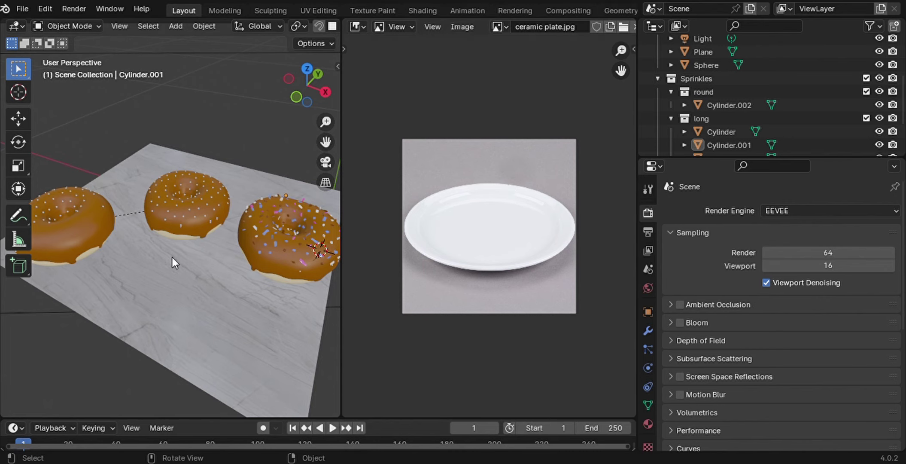
- Add a mesh circle with a 0.12 m radius and 100 vertices
key(shift+a)
click(232, 224)
scroll(233, 226, down, 5)
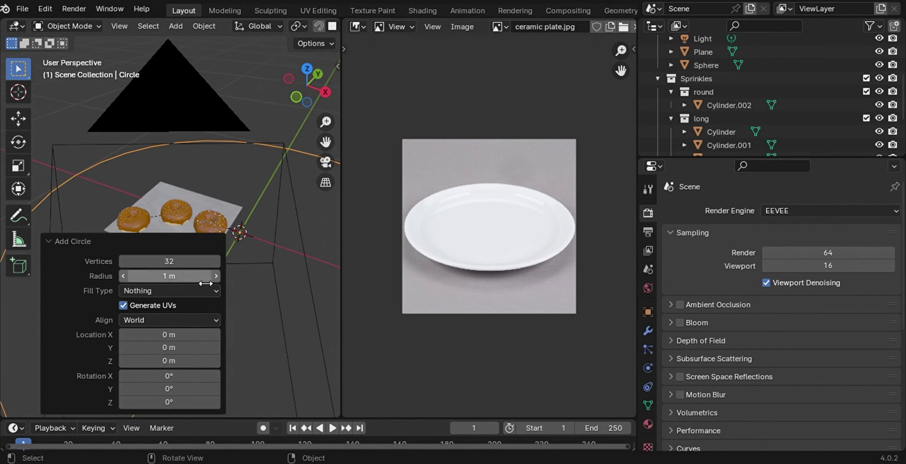
double_click(192, 276)
text(0.12)
key(Return)
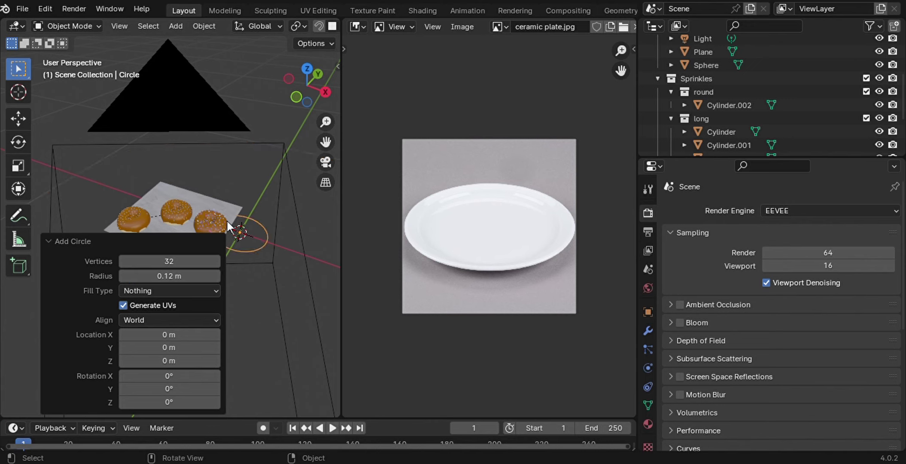
middle_drag(227, 218, 228, 221)
mouse_move(216, 260)
mouse_down()
mouse_move(180, 260)
mouse_move(250, 259)
mouse_up()
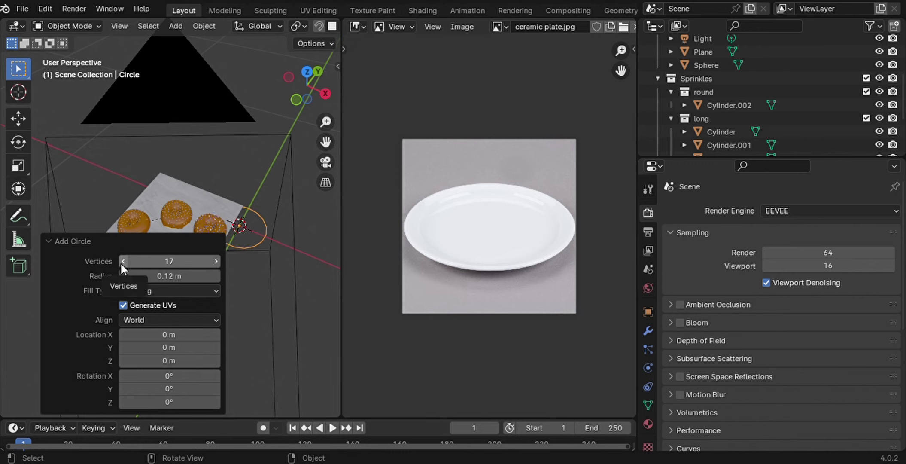
click(161, 261)
text(100)
key(Return)
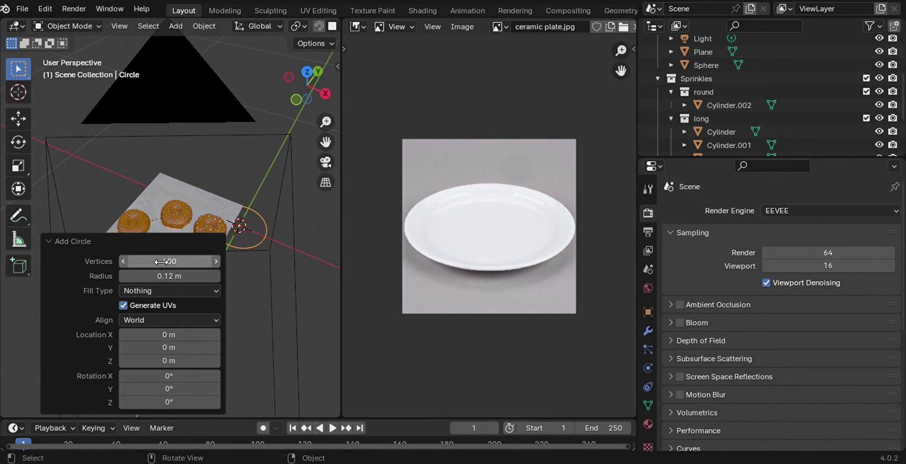
- Move the circle vertically and then over the donuts
key(g)
key(z)
click(236, 223)
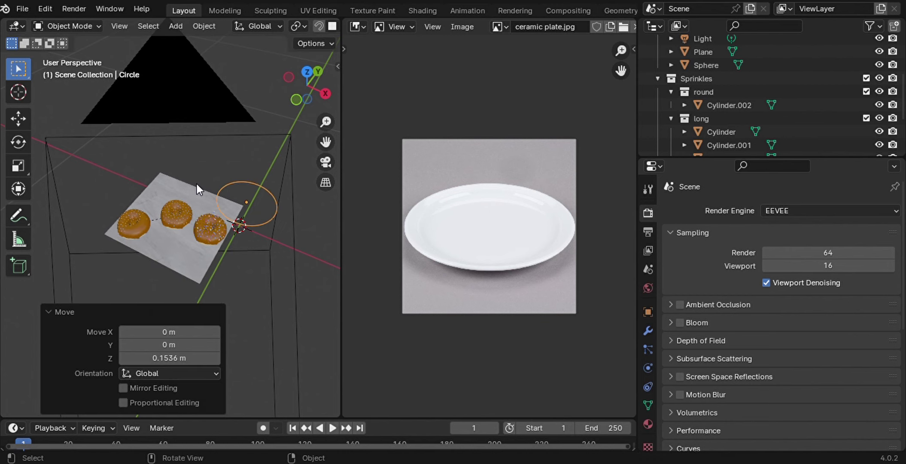
mouse_move(197, 184)
middle_down()
mouse_move(241, 209)
mouse_move(174, 225)
middle_up()
key(g)
click(175, 224)
key(g)
key(z)
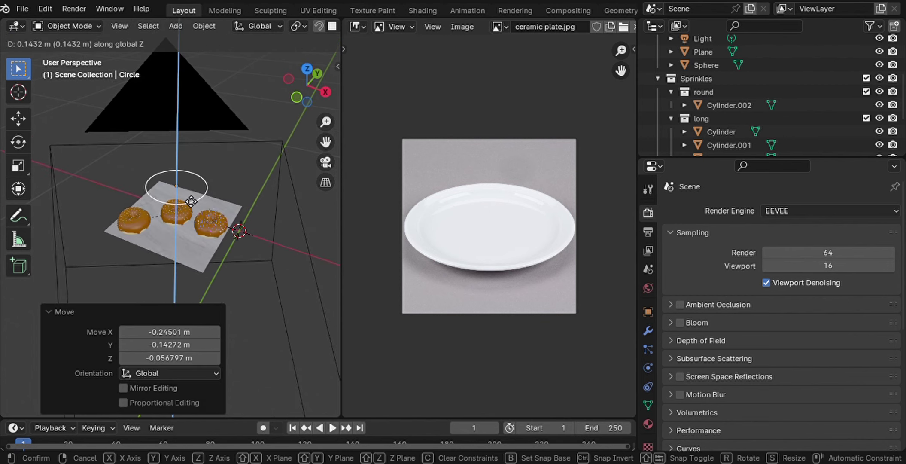
click(197, 172)
middle_drag(197, 171, 199, 166)
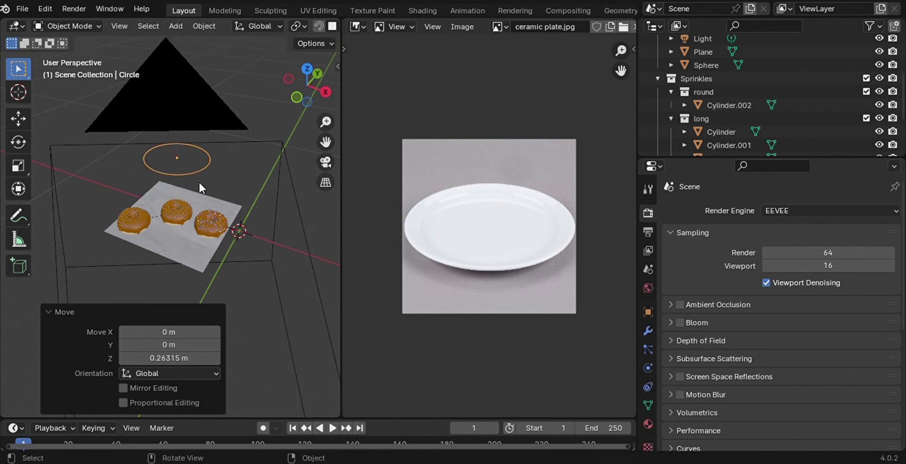
scroll(199, 181, up, 2)
- Lower the circle onto the marble floor so it rings the middle donut
key(g)
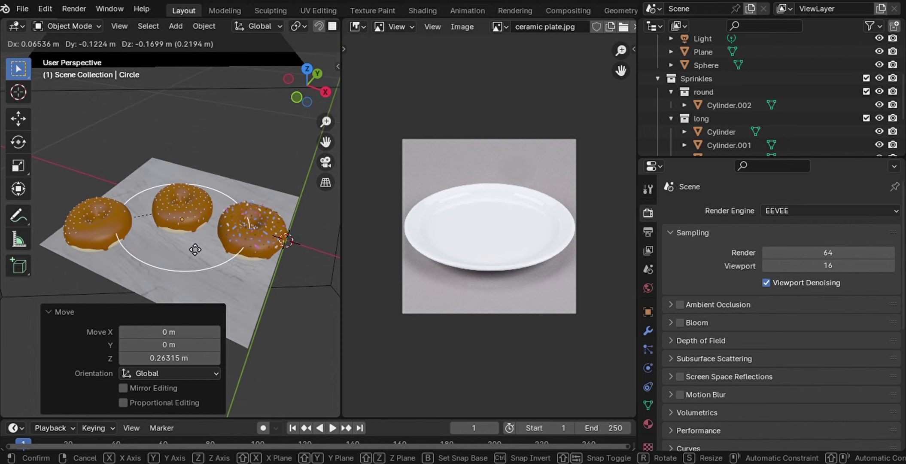
click(190, 244)
mouse_move(189, 244)
middle_down()
mouse_move(192, 225)
mouse_move(190, 247)
middle_up()
key(g)
key(z)
click(190, 244)
key(g)
click(188, 223)
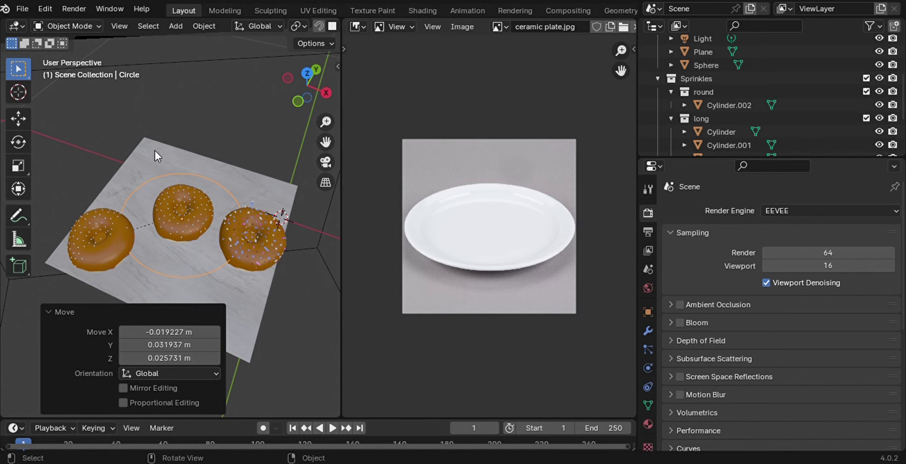
middle_drag(147, 152, 146, 154)
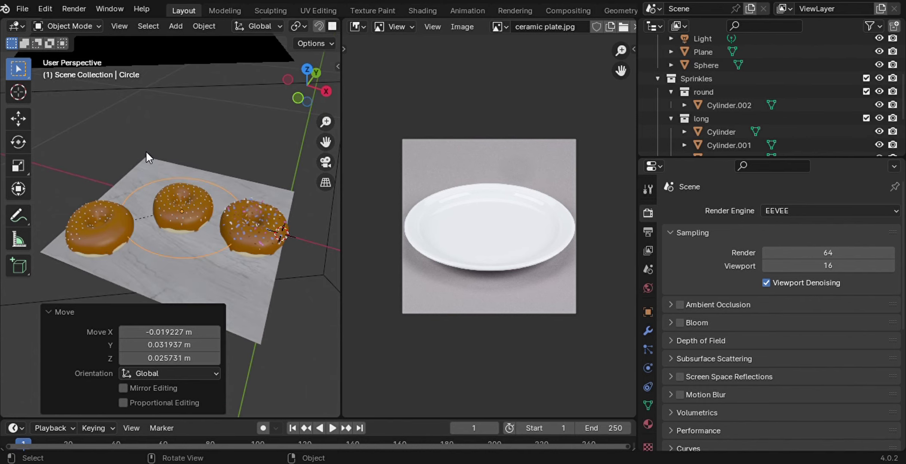
- In Edit Mode, extrude the circle slightly upward and scale the new ring a bit outward
key(Tab)
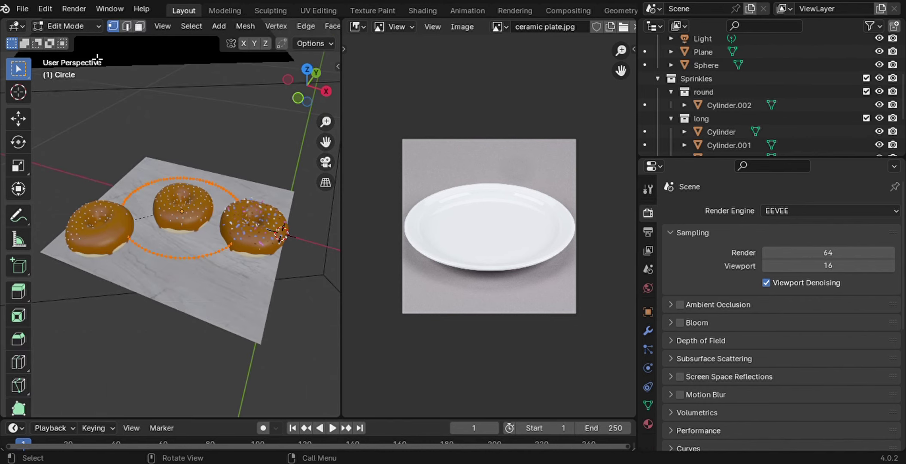
scroll(226, 193, up, 2)
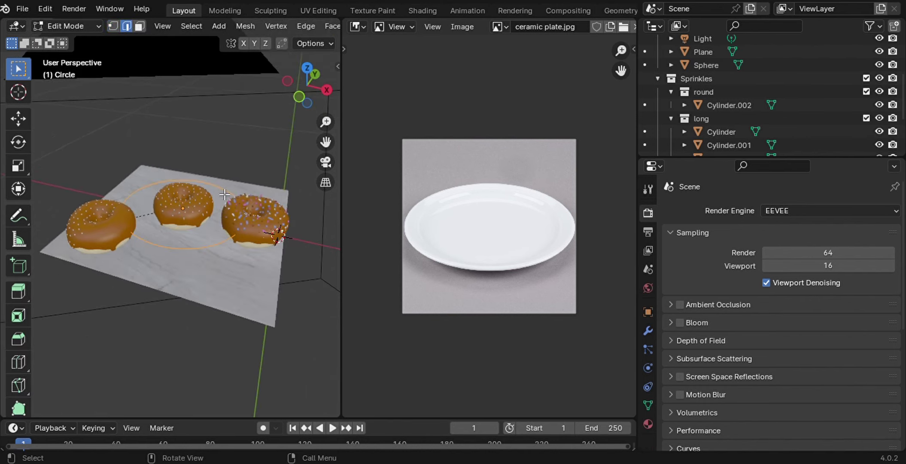
scroll(226, 194, up, 2)
key(e)
key(z)
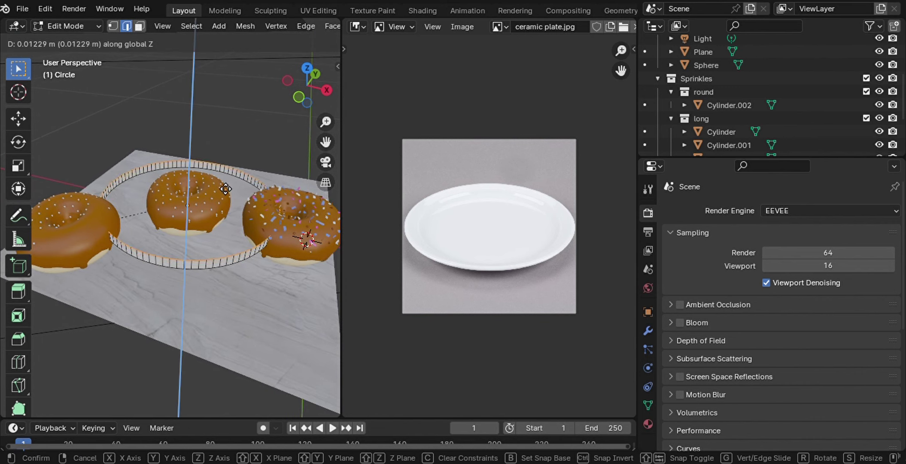
click(220, 189)
key(s)
click(226, 188)
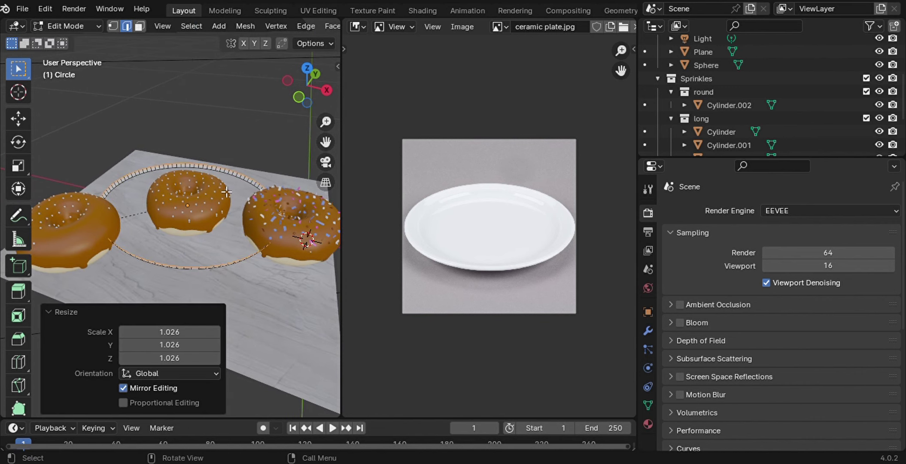
mouse_move(227, 188)
middle_down()
mouse_move(299, 253)
mouse_move(226, 192)
middle_up()
- Extrude more edge rings for the rim, widening them to 1.18 and slightly beyond
key(g)
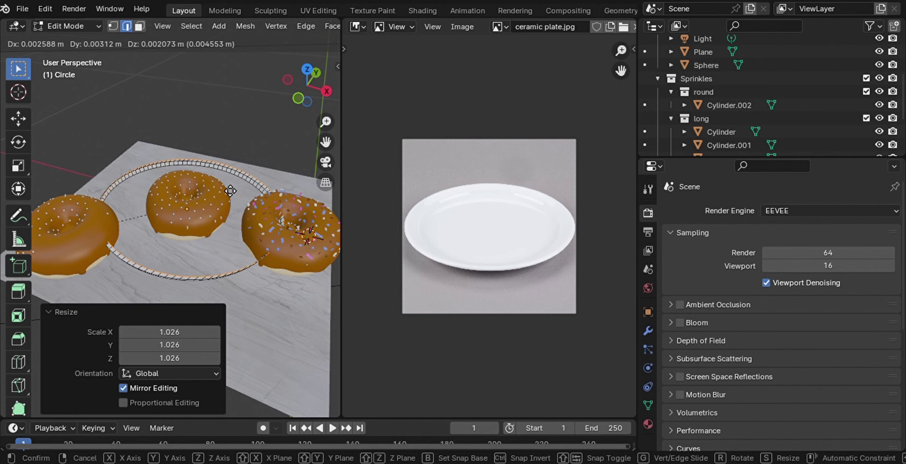
right_click(230, 190)
key(s)
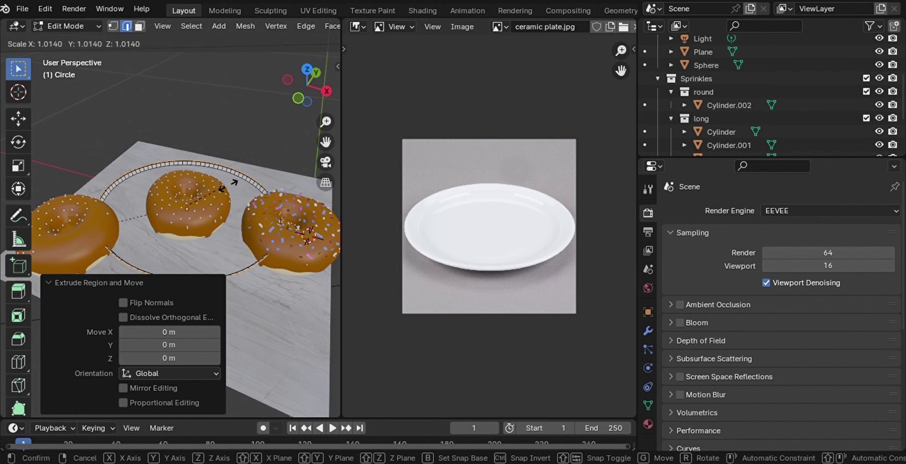
click(237, 187)
key(e)
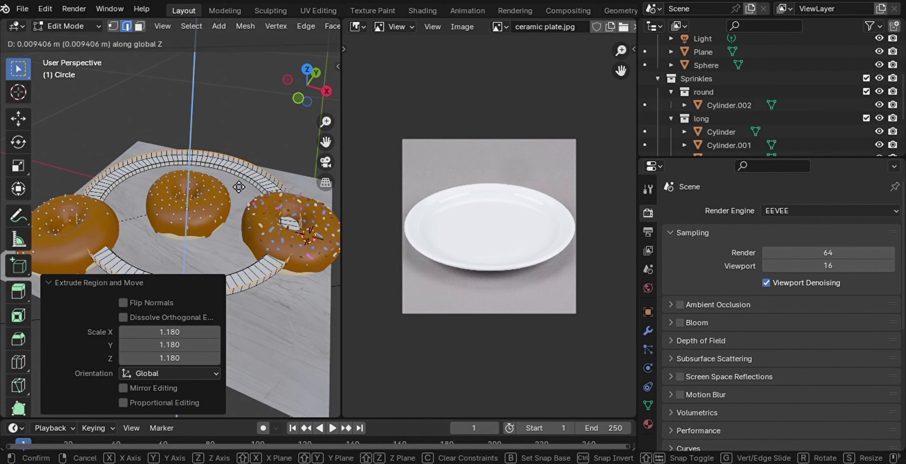
right_click(239, 187)
key(g)
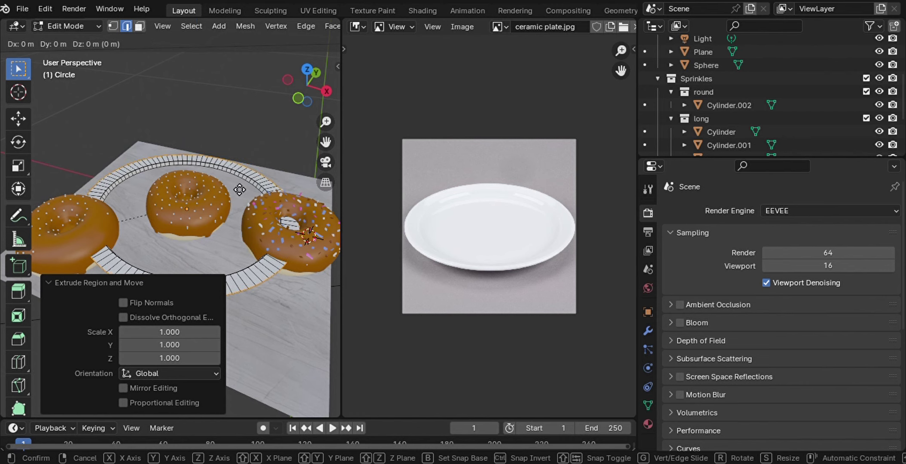
right_click(239, 189)
key(s)
click(241, 185)
- Select the plate's inner edge loop and base, then inspect the rim from several angles
middle_drag(241, 184, 241, 184)
scroll(188, 185, up, 3)
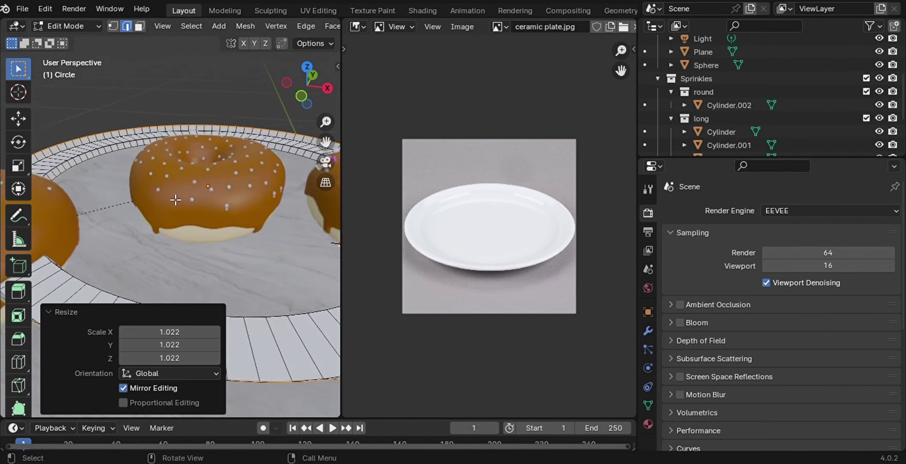
scroll(141, 172, up, 1)
alt+click(96, 162)
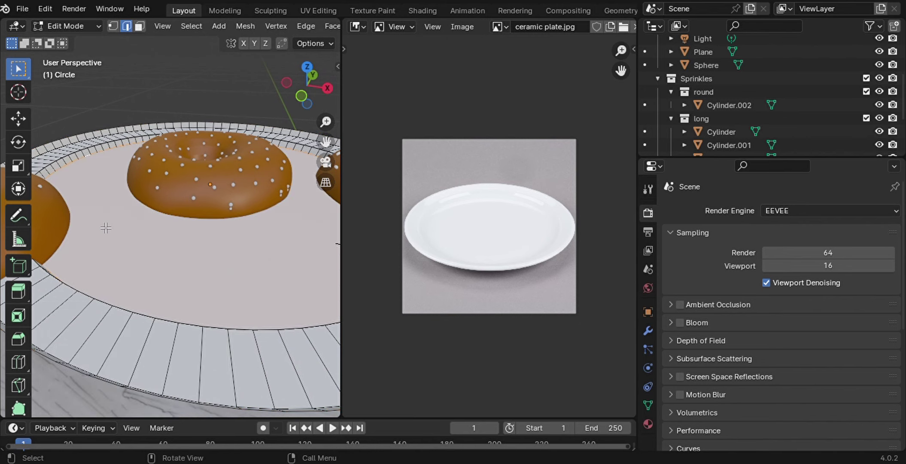
scroll(156, 263, down, 2)
scroll(158, 267, down, 2)
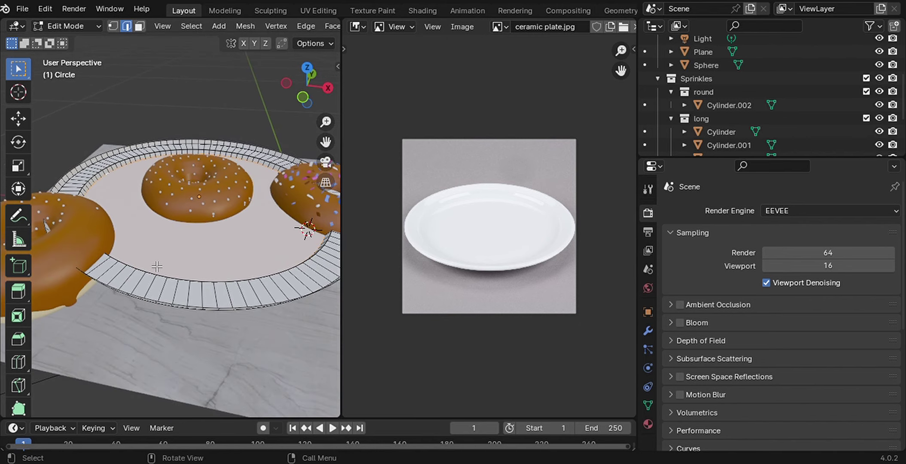
scroll(157, 266, up, 3)
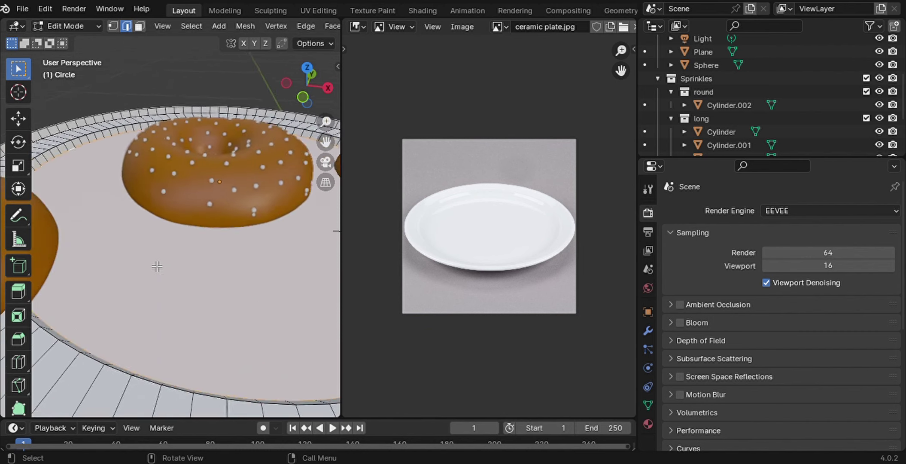
drag(326, 141, 335, 146)
middle_drag(335, 146, 314, 163)
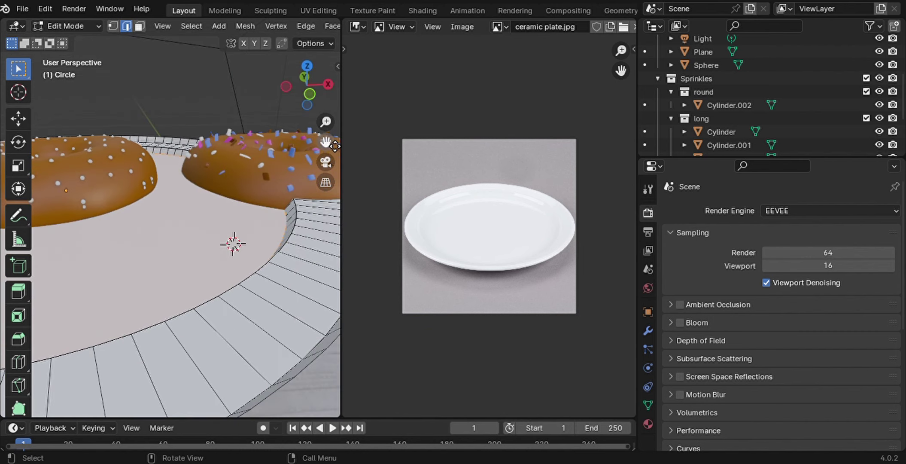
drag(326, 141, 302, 207)
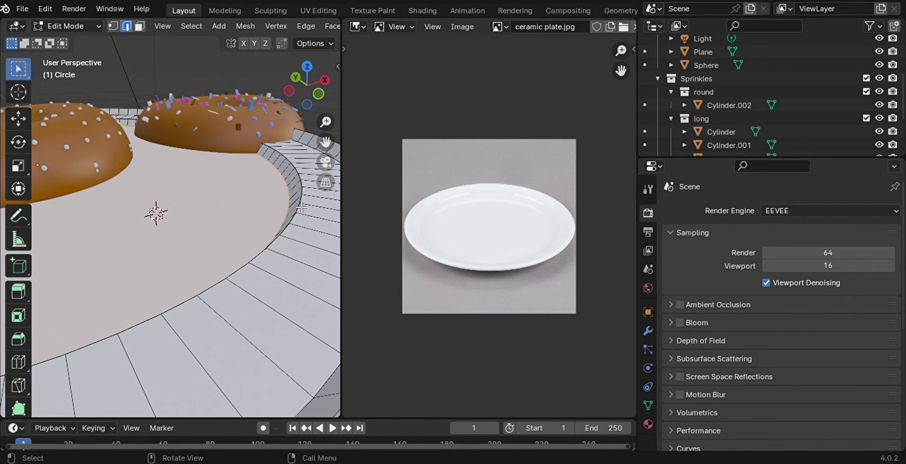
- Select the plate's inner and outer rim edge loops
key(alt+a)
mouse_move(302, 207)
middle_down()
mouse_move(281, 223)
mouse_move(296, 227)
middle_up()
alt+click(281, 222)
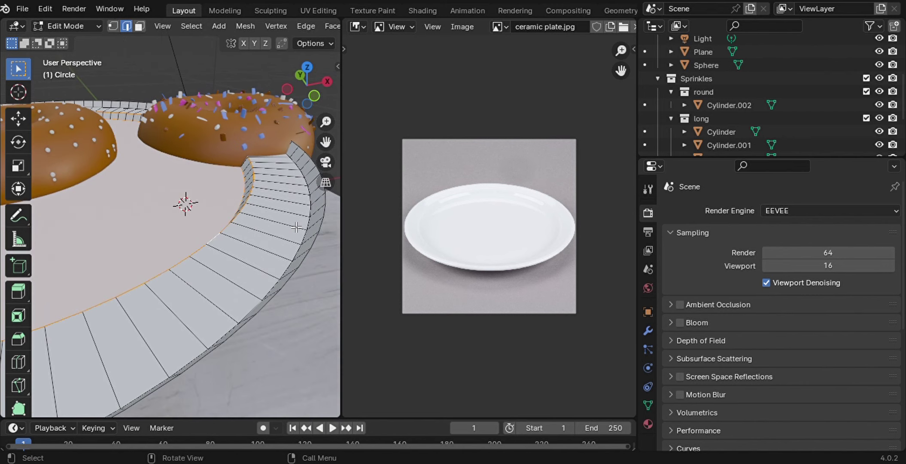
alt+shift+click(312, 227)
key(b)
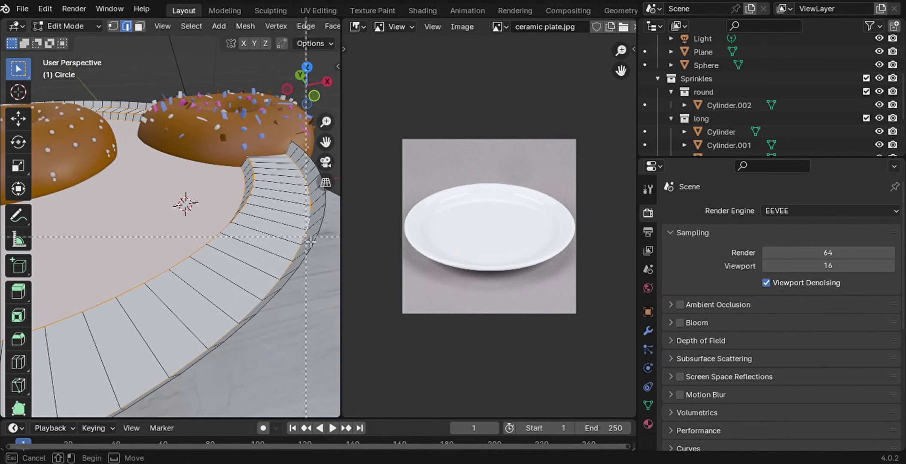
key(Escape)
middle_drag(310, 241, 316, 272)
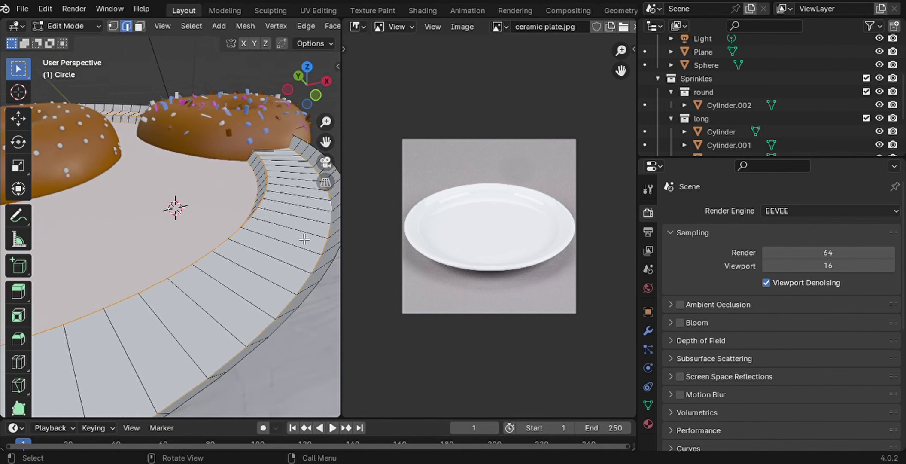
alt+shift+click(317, 272)
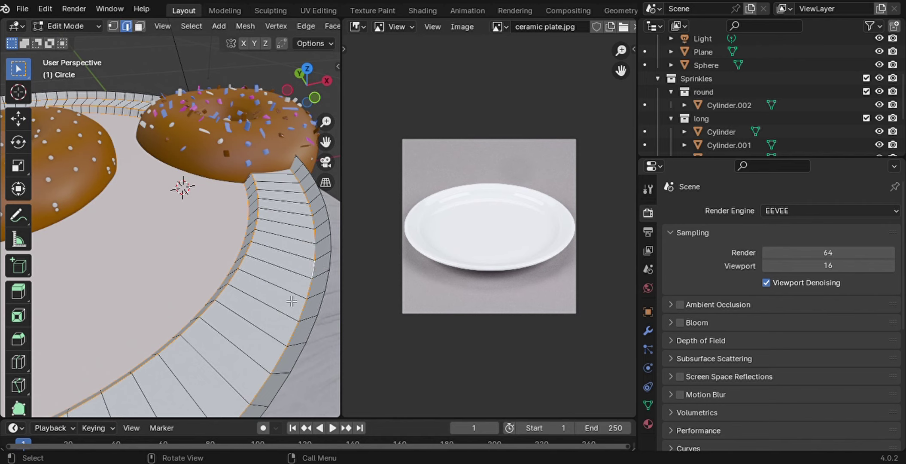
- Bevel the selected rim edges into 4 narrow rounded segments
key(ctrl+b)
key(Escape)
key(ctrl+b)
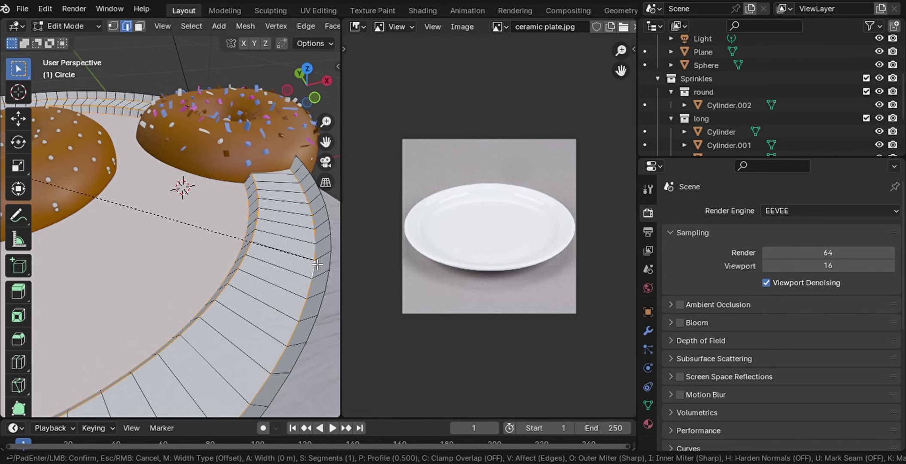
key(Escape)
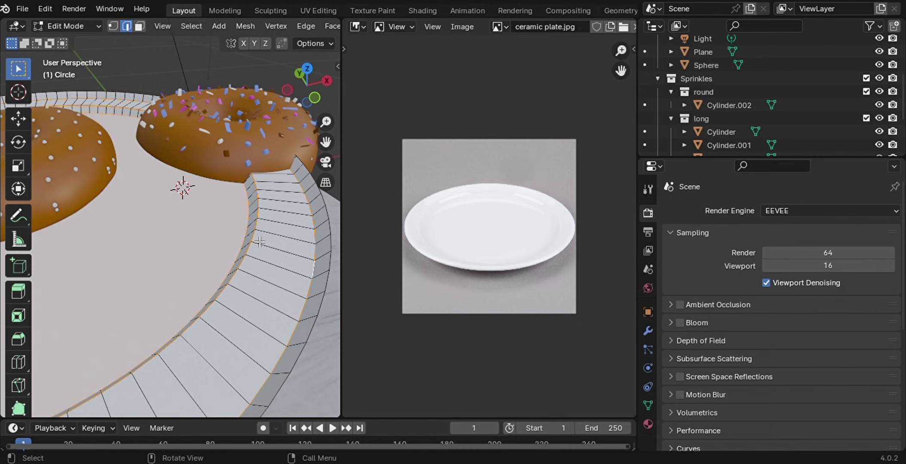
key(ctrl+b)
middle_drag(222, 175, 235, 175)
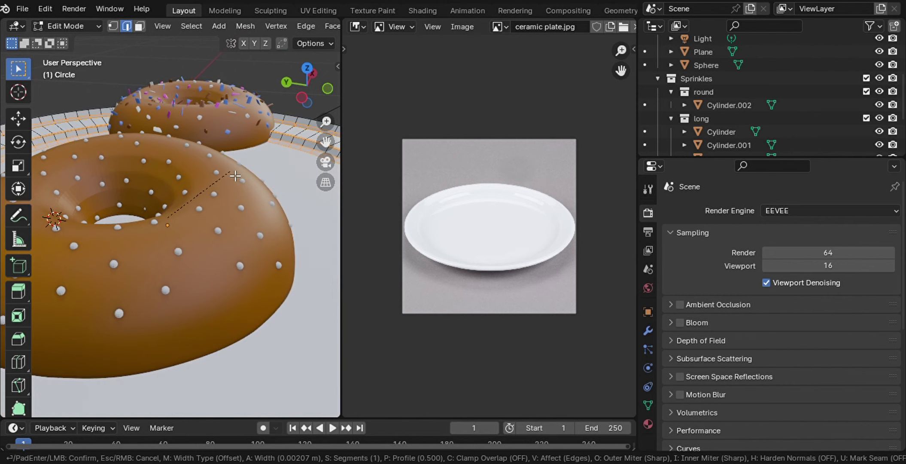
middle_drag(235, 176, 235, 176)
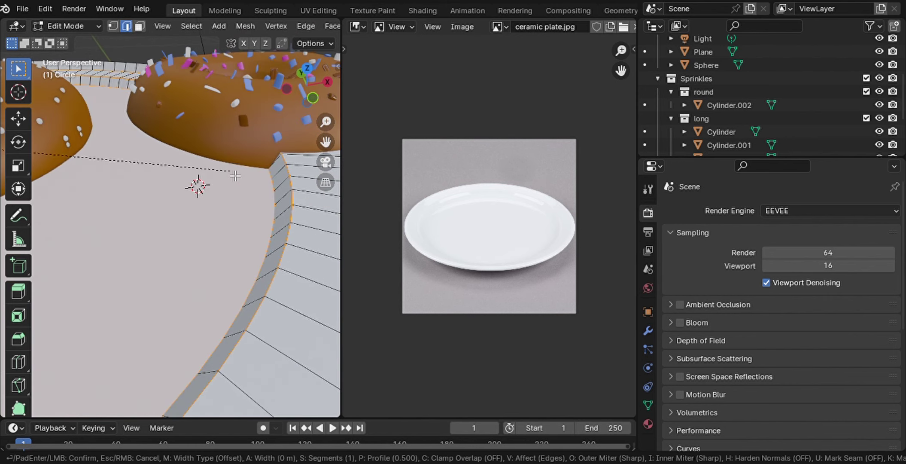
scroll(241, 167, up, 2)
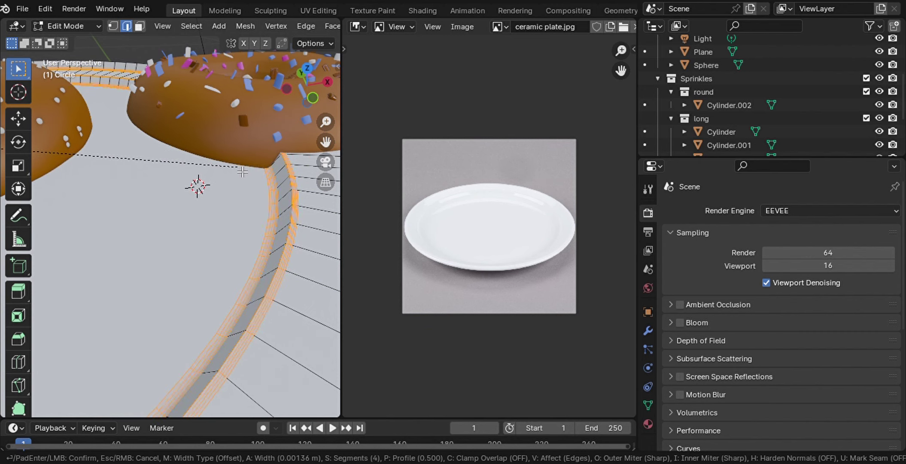
click(243, 171)
- Deselect all and return to Object Mode to view the whole plate
key(alt+a)
scroll(232, 250, down, 2)
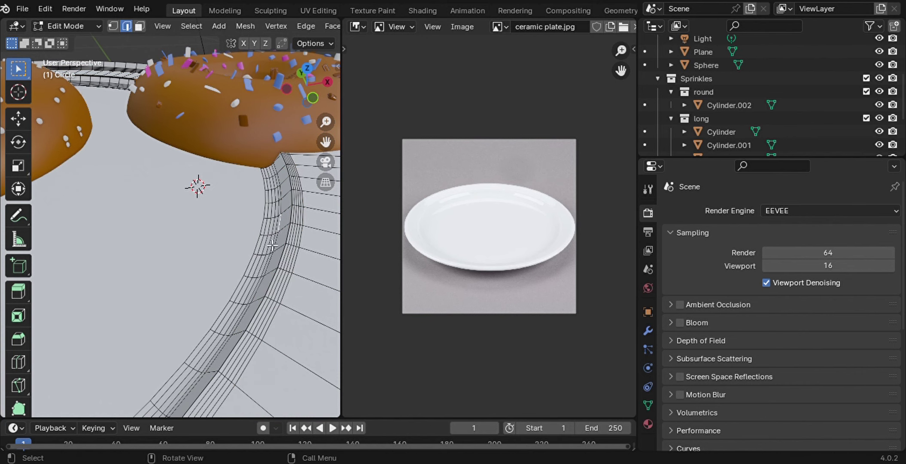
scroll(231, 250, up, 2)
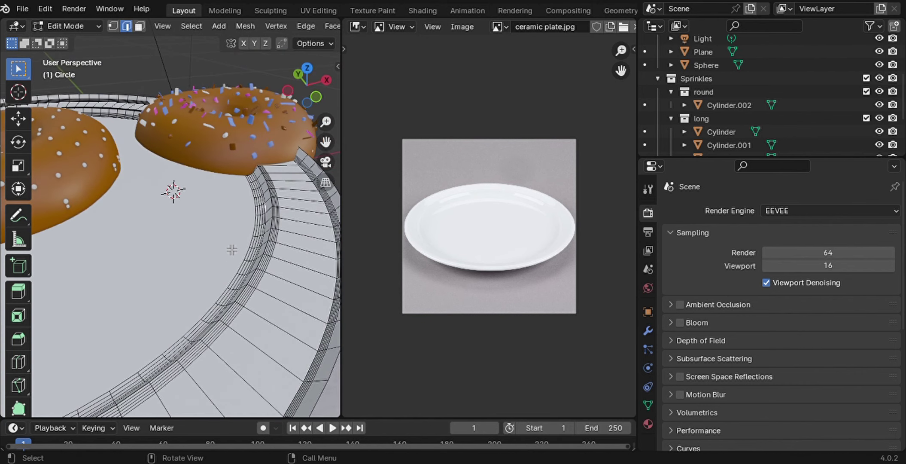
key(Tab)
scroll(227, 245, up, 2)
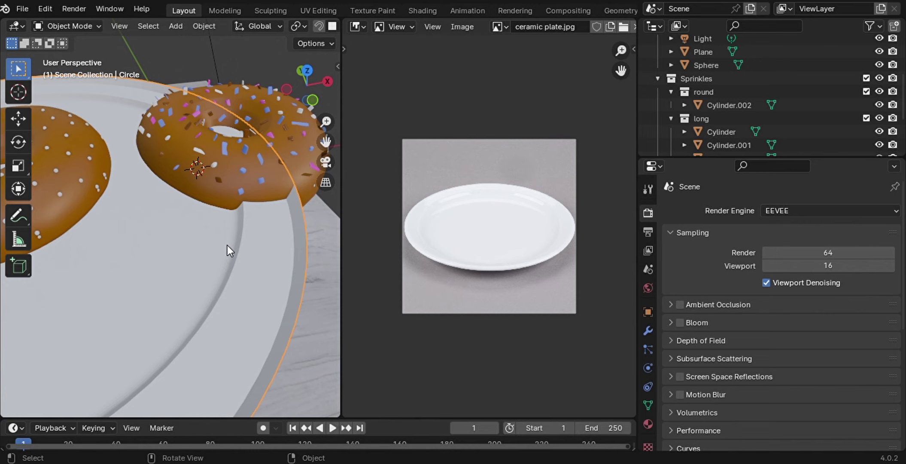
scroll(695, 87, down, 3)
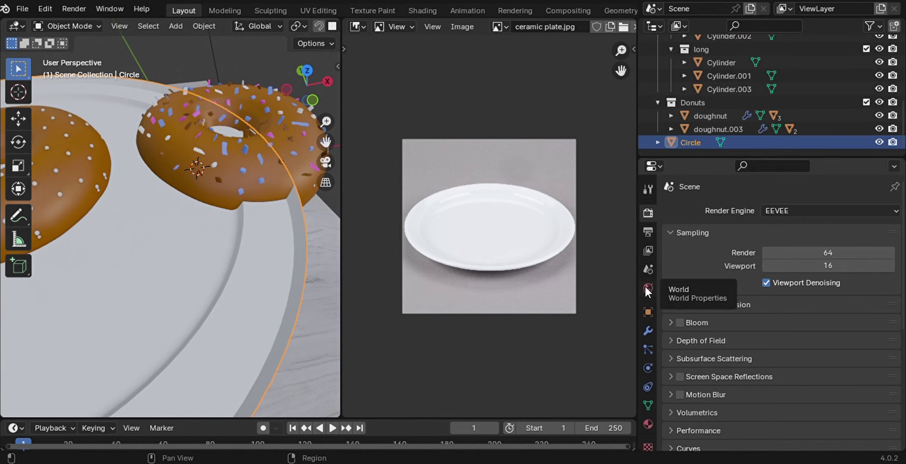
- Add a Solidify modifier to the plate with 0.004 m thickness
click(648, 330)
click(770, 212)
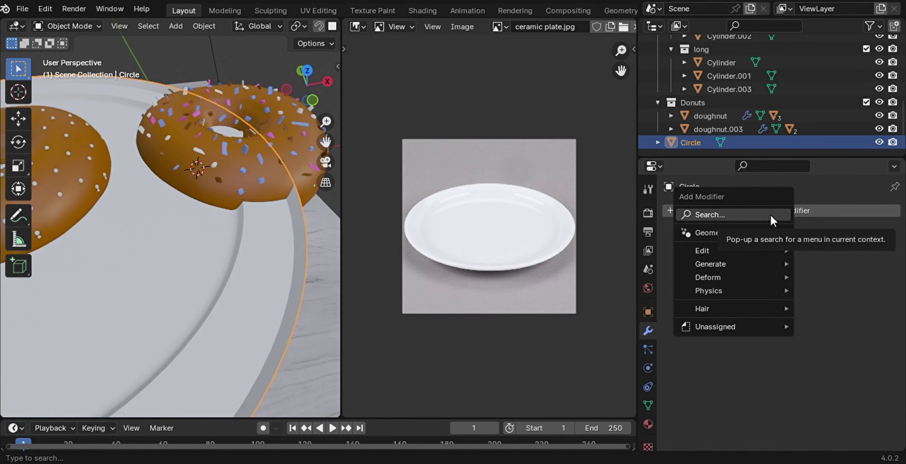
click(770, 213)
text(sol)
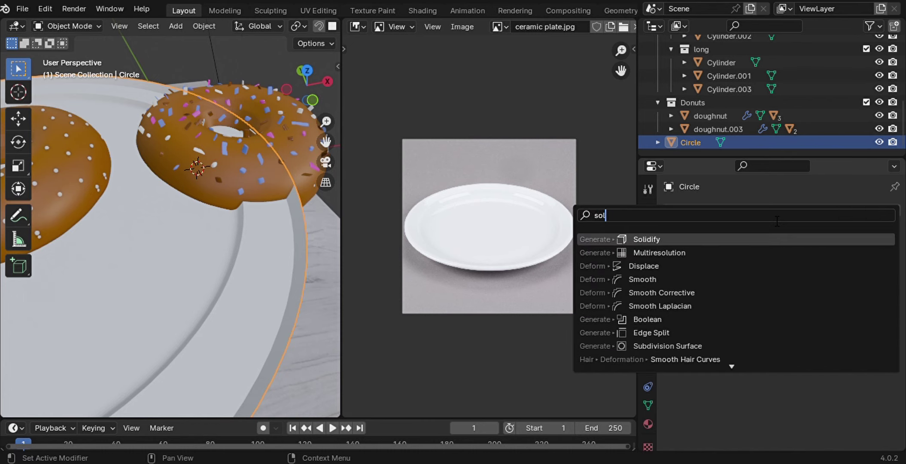
click(716, 239)
click(819, 269)
text(0.004)
key(Return)
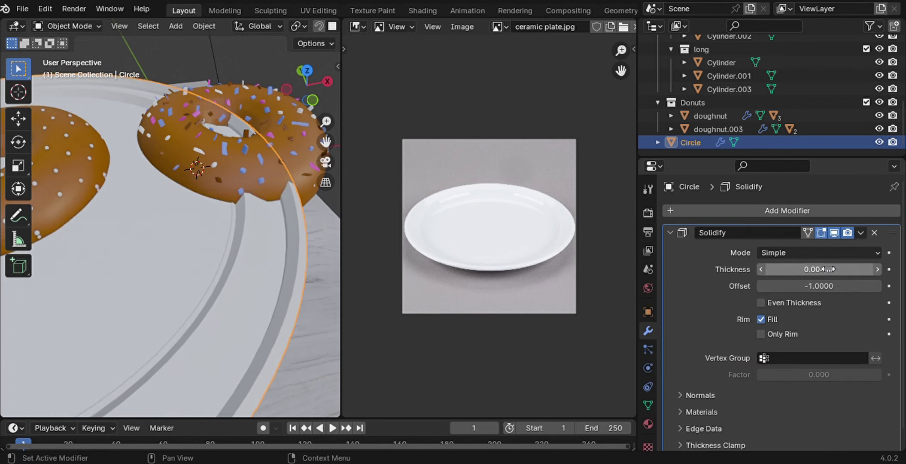
- Delete the Solidify modifier and go back into Edit Mode on the plate
middle_drag(318, 267, 296, 277)
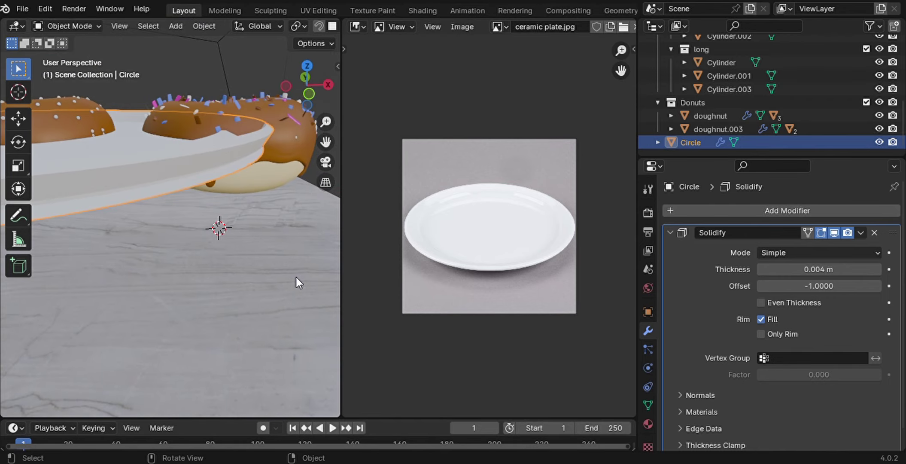
middle_drag(295, 277, 296, 277)
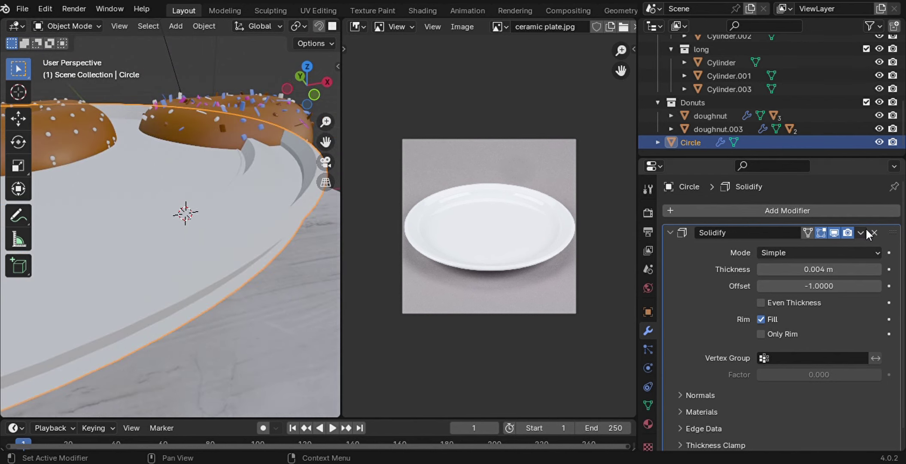
click(875, 232)
key(Tab)
- Bevel the plate's outer rim edge loop into 4 segments and check it in Object Mode
middle_drag(327, 250, 300, 240)
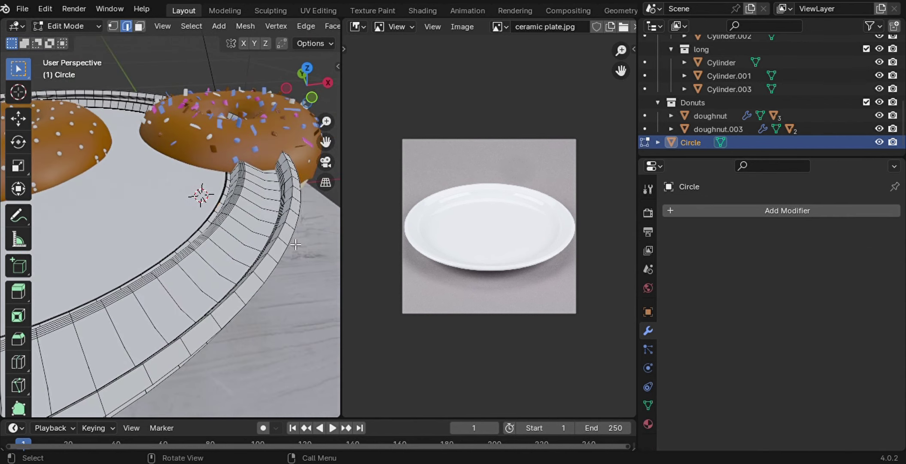
alt+click(285, 236)
key(ctrl+b)
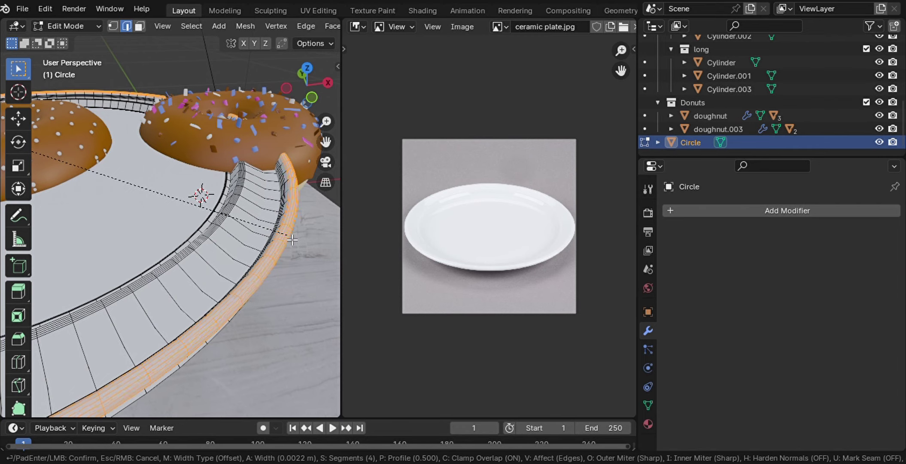
click(292, 240)
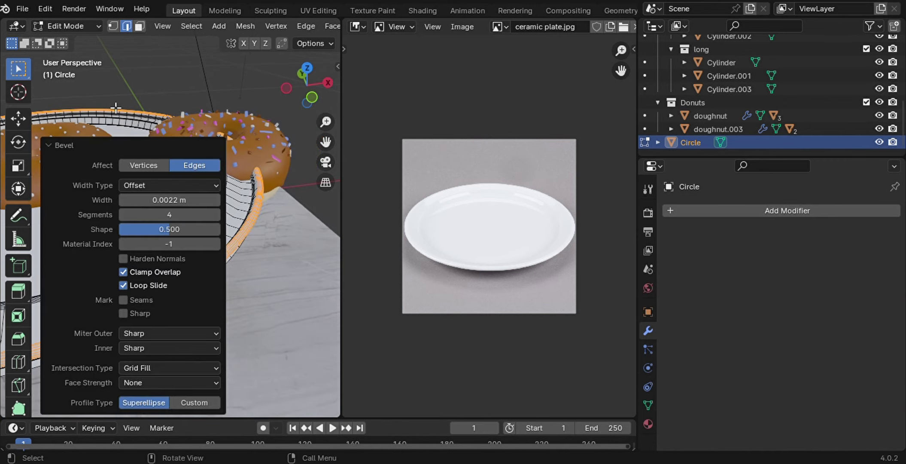
key(Tab)
- Back in Edit Mode, delete an unwanted edge on the rim
scroll(237, 221, up, 3)
scroll(237, 220, up, 3)
scroll(237, 221, up, 3)
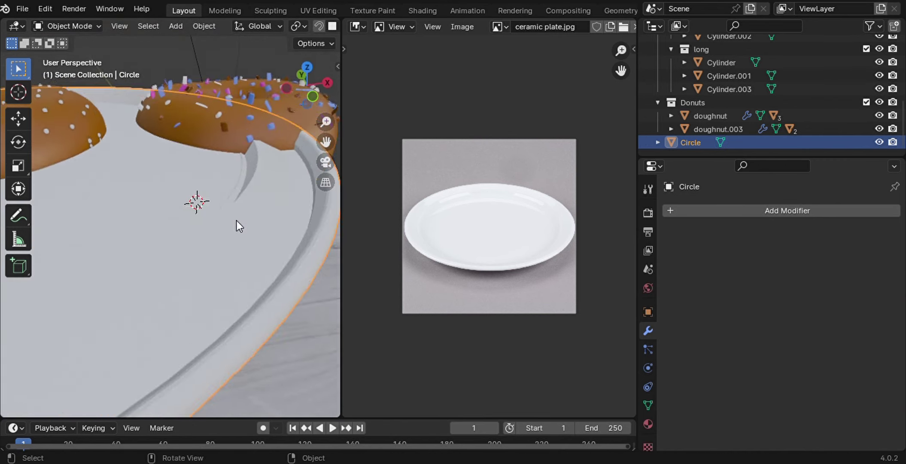
scroll(237, 220, down, 3)
scroll(237, 221, up, 3)
key(Tab)
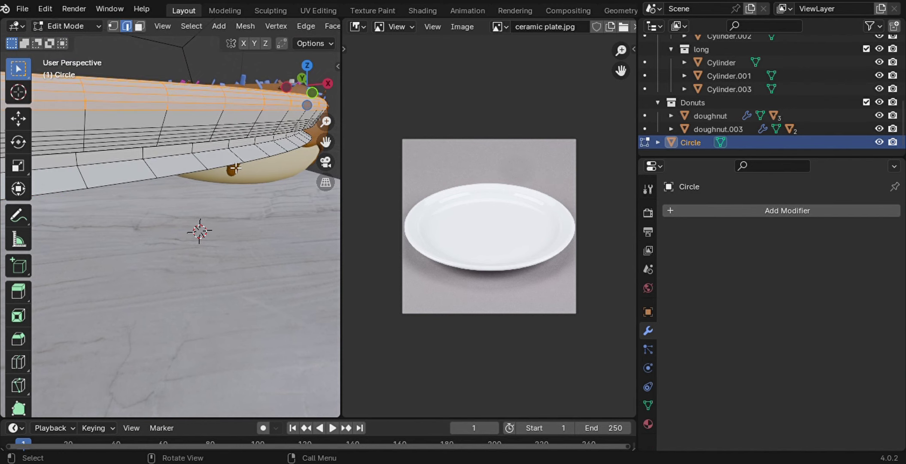
click(240, 168)
key(x)
click(241, 168)
- Delete another selected part of the rim mesh and check the plate in Object Mode
scroll(233, 176, down, 3)
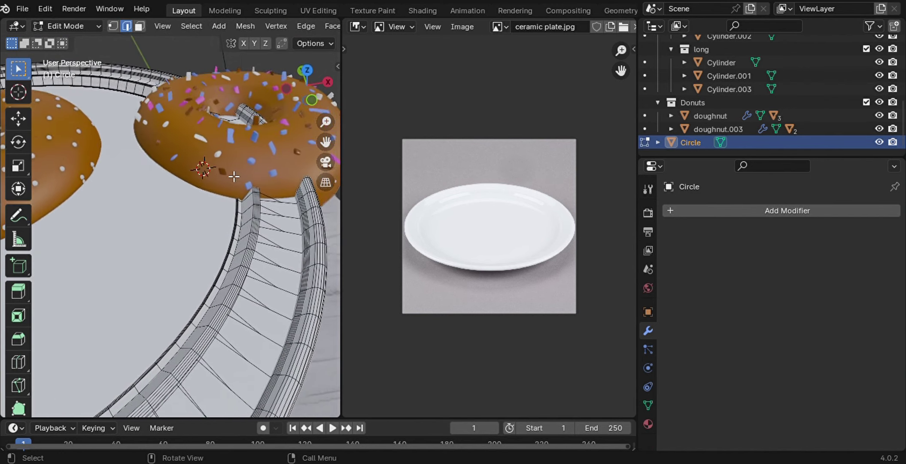
scroll(234, 176, up, 4)
scroll(233, 176, down, 3)
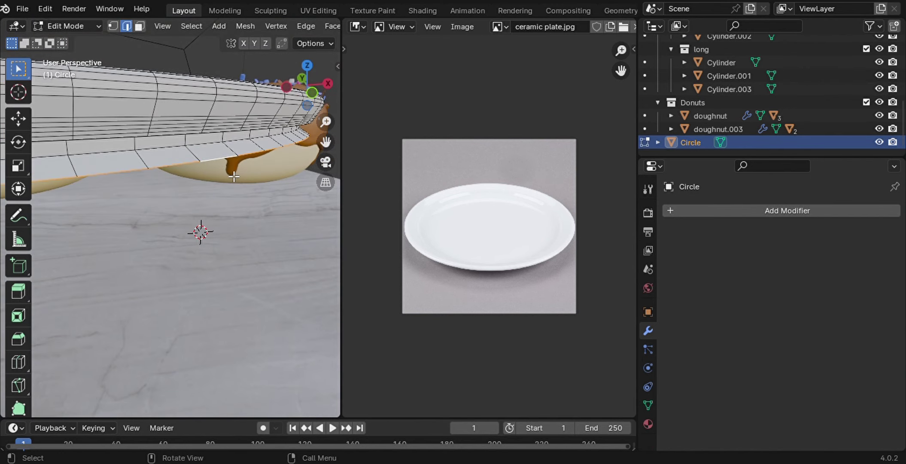
key(x)
click(233, 176)
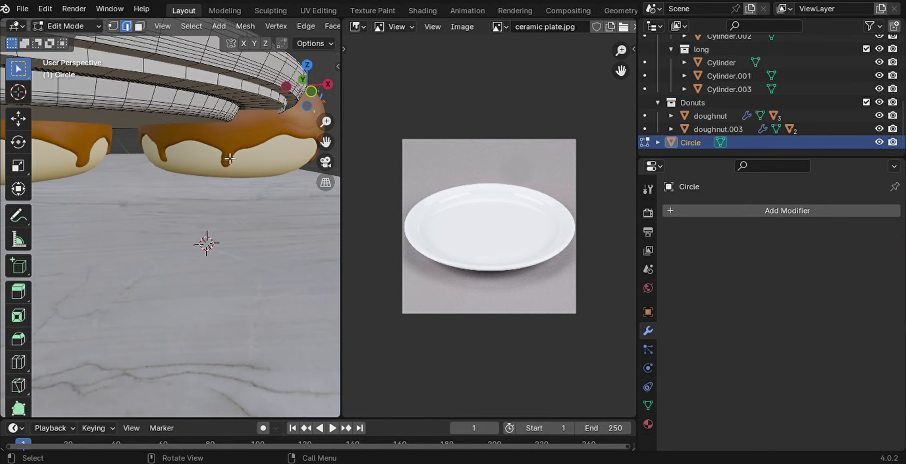
middle_drag(252, 95, 252, 94)
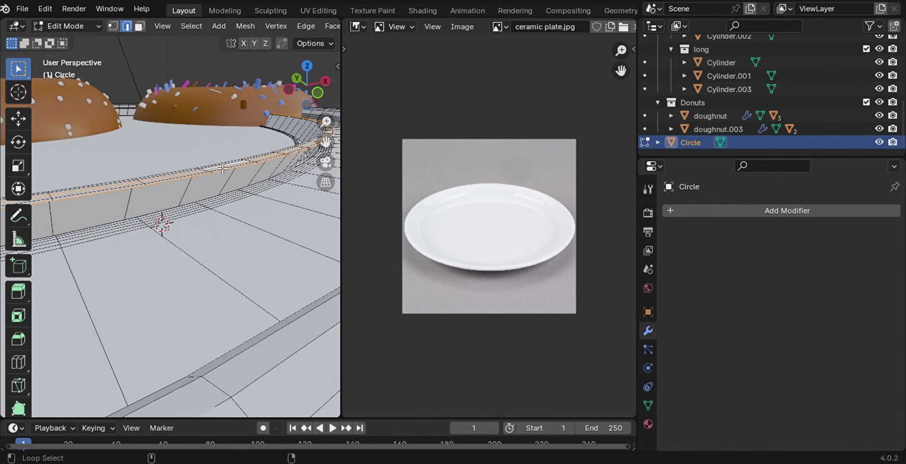
middle_drag(222, 168, 230, 209)
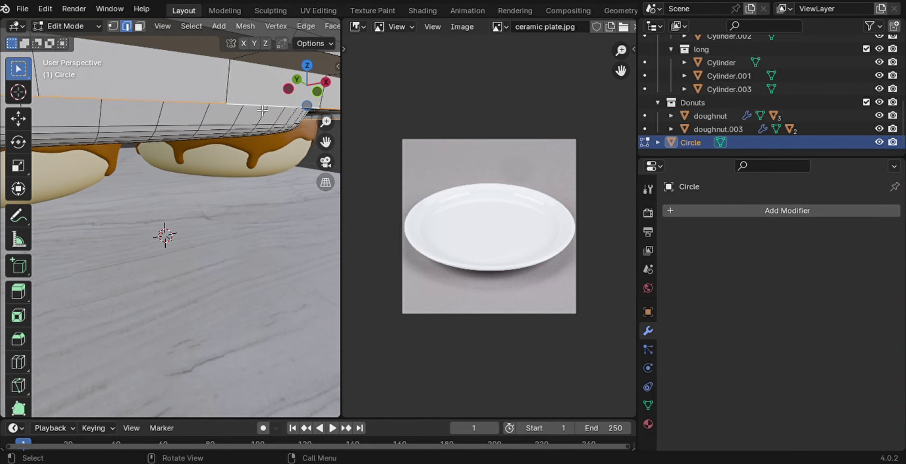
mouse_move(262, 110)
middle_down()
mouse_move(279, 221)
mouse_move(234, 188)
mouse_move(326, 142)
mouse_move(272, 281)
mouse_move(205, 258)
middle_up()
key(x)
key(Tab)
key(Tab)
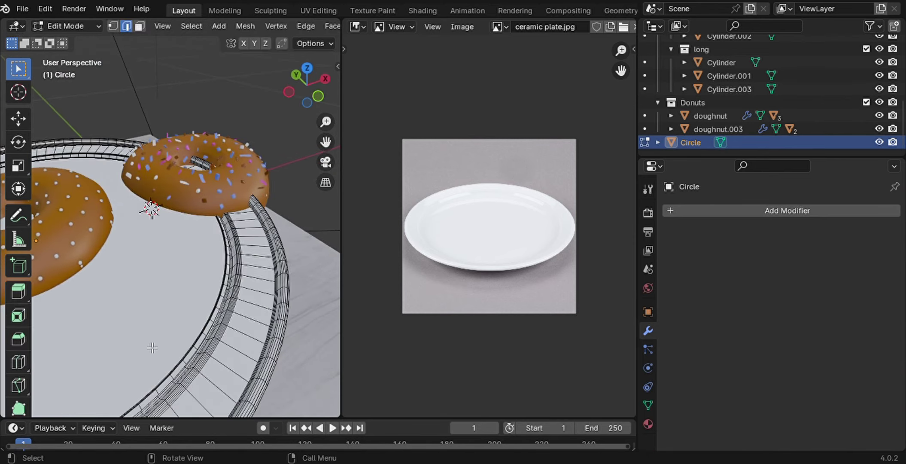
- Delete the selected rim loop's vertices and view the finished plate in Object Mode
scroll(241, 277, up, 5)
middle_drag(242, 277, 208, 279)
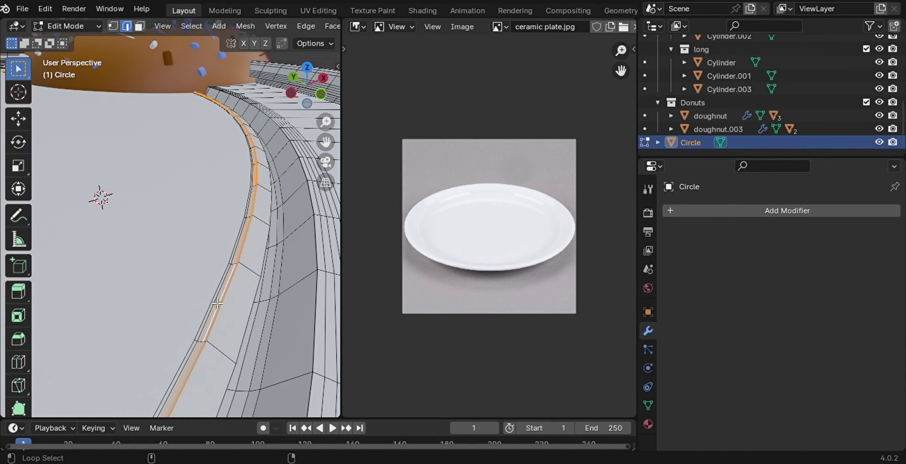
key(x)
click(218, 295)
middle_drag(218, 296, 220, 299)
key(Tab)
middle_drag(103, 275, 86, 240)
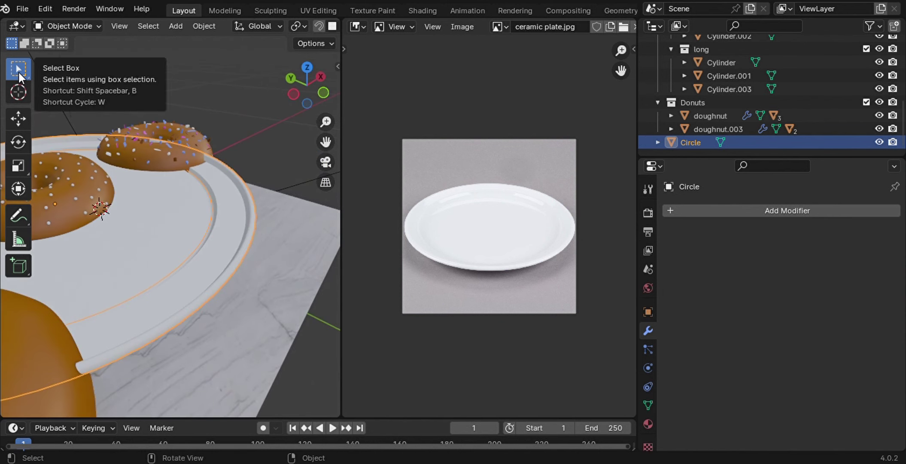
- Merge the plate's vertices by distance at 0.0001 m, removing 300 duplicates, then deselect all
key(Tab)
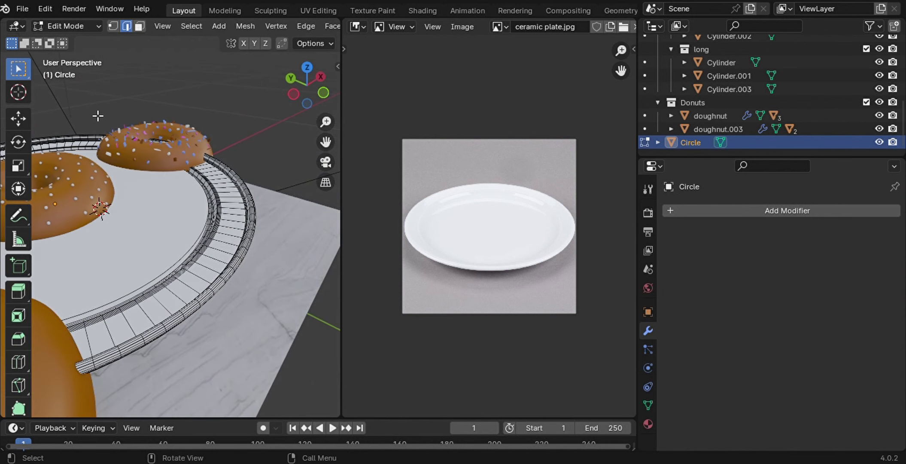
scroll(226, 216, up, 4)
scroll(328, 143, up, 1)
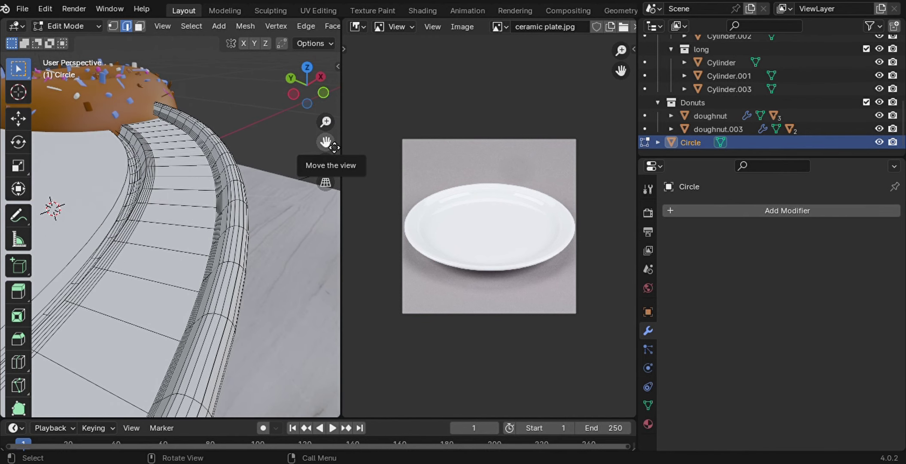
key(a)
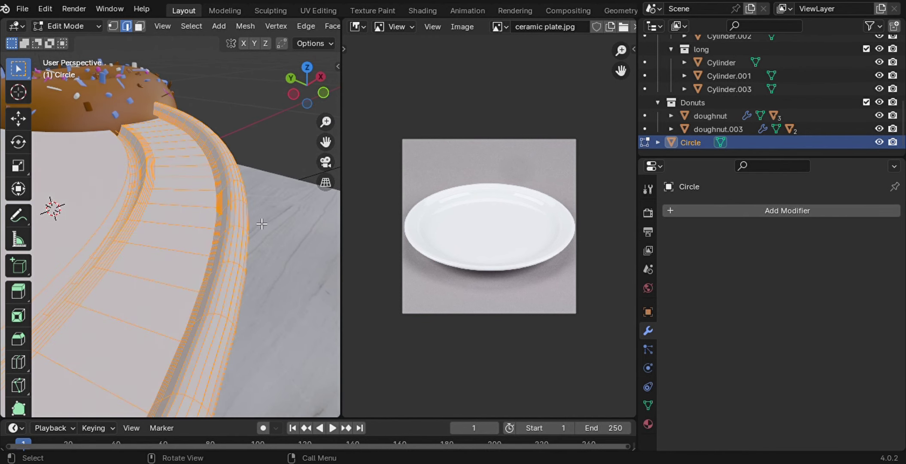
key(m)
click(239, 262)
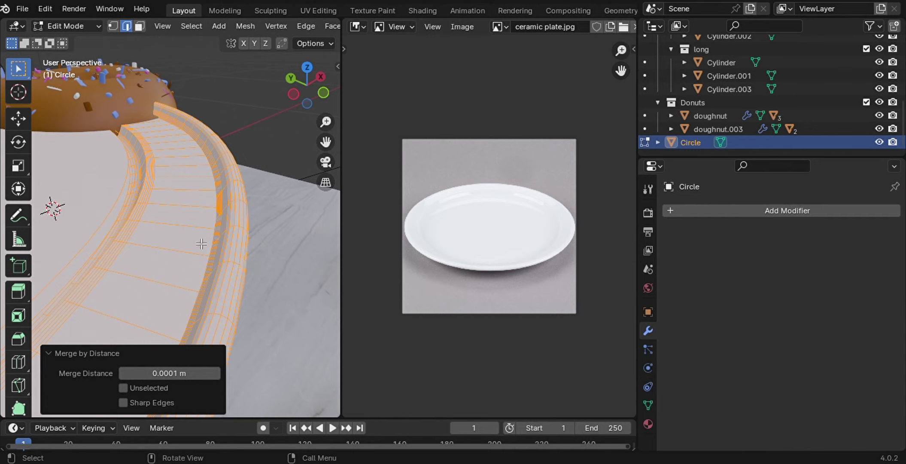
key(alt+a)
middle_drag(201, 243, 309, 252)
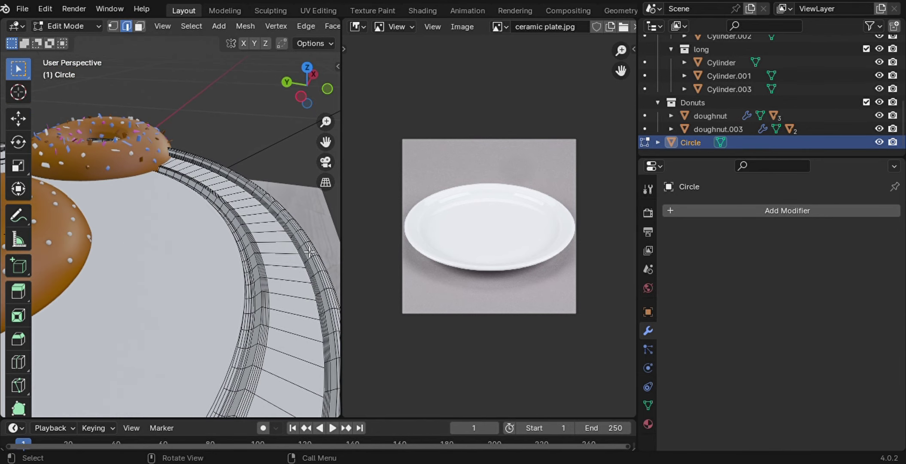
- Join the areas to close the reference plate image
right_click(350, 244)
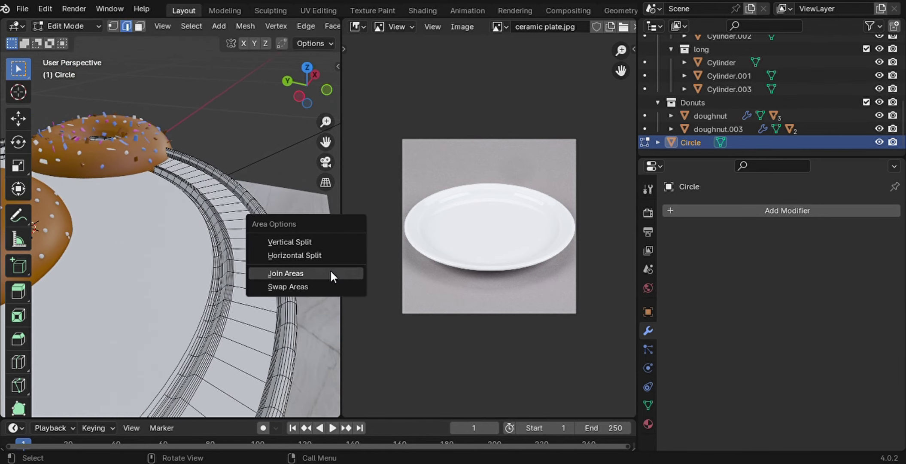
click(331, 274)
click(384, 269)
scroll(290, 290, down, 5)
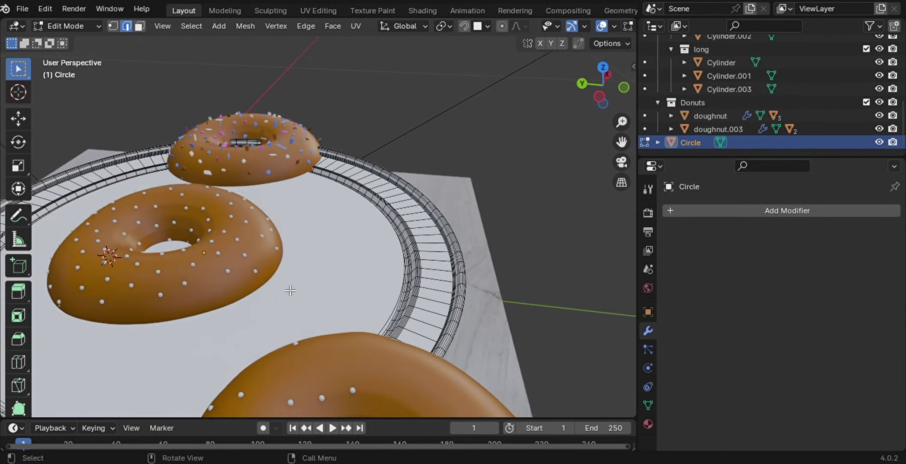
- Return to Object Mode and lower the plate about 0.03 m along Z
key(Tab)
key(g)
key(z)
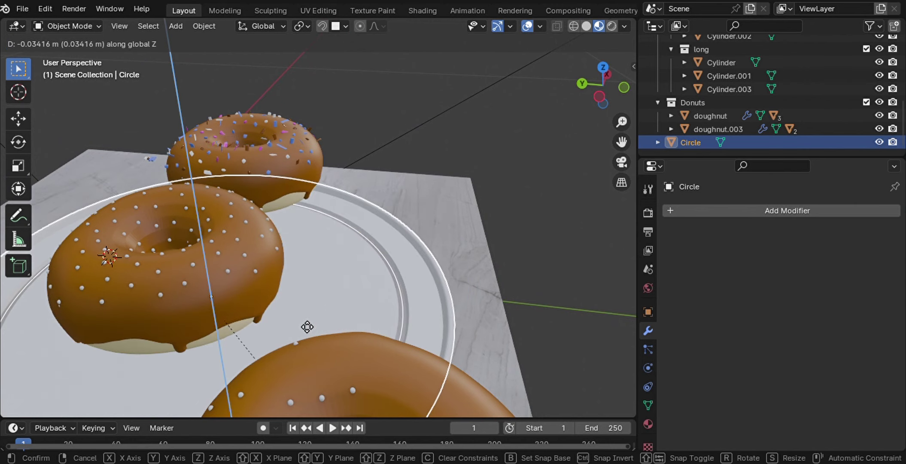
click(327, 288)
scroll(329, 283, down, 3)
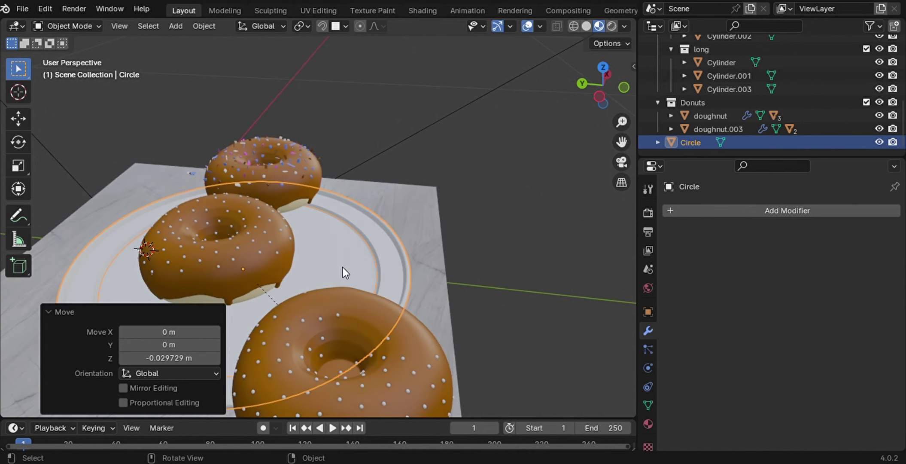
- Apply Shade Smooth to the plate
right_click(319, 237)
click(315, 209)
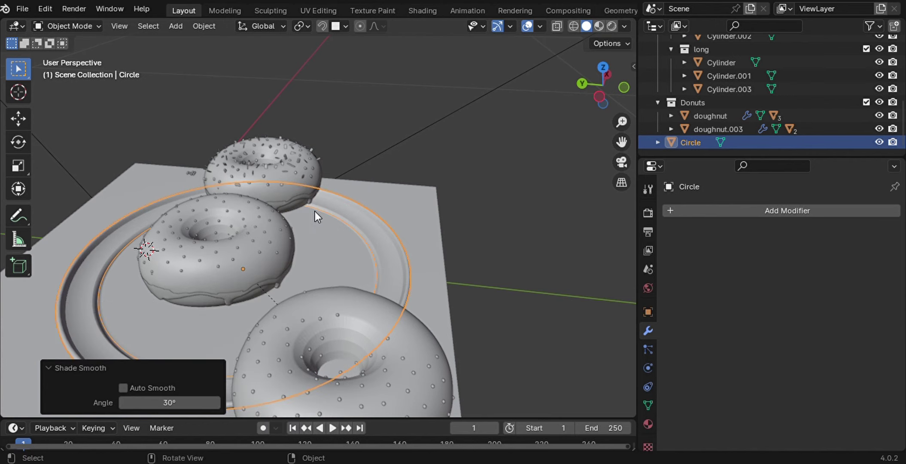
mouse_move(315, 210)
middle_down()
mouse_move(313, 184)
mouse_move(315, 211)
mouse_move(280, 201)
mouse_move(320, 161)
middle_up()
click(286, 204)
- Adjust the vertical positions of two doughnut icings
click(280, 201)
key(g)
key(z)
click(280, 197)
click(304, 181)
key(g)
key(z)
click(312, 183)
- Raise doughnut.003 and move it onto the plate
click(319, 159)
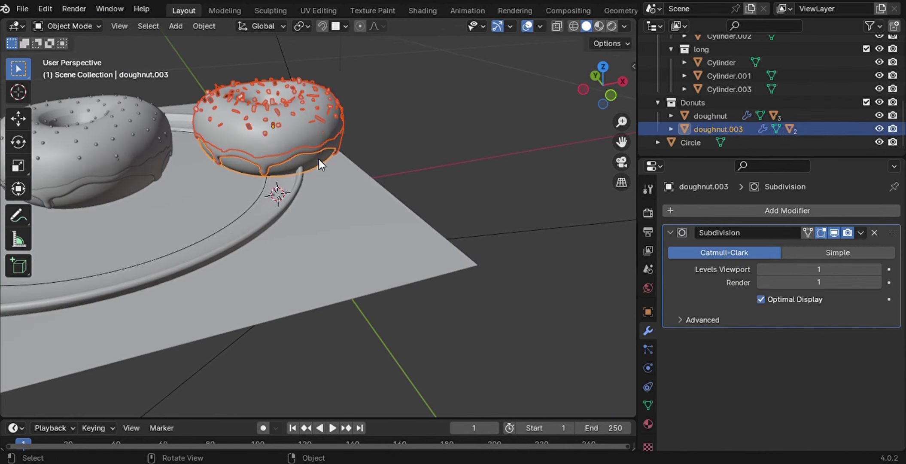
key(g)
key(z)
click(322, 147)
key(g)
click(238, 215)
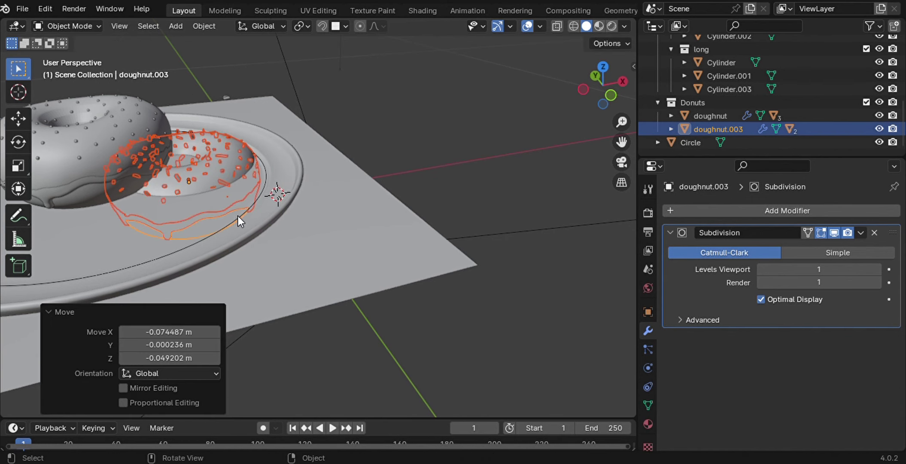
- Move doughnut.003 beyond the plate rim and set its height on the marble floor
key(g)
key(z)
key(z)
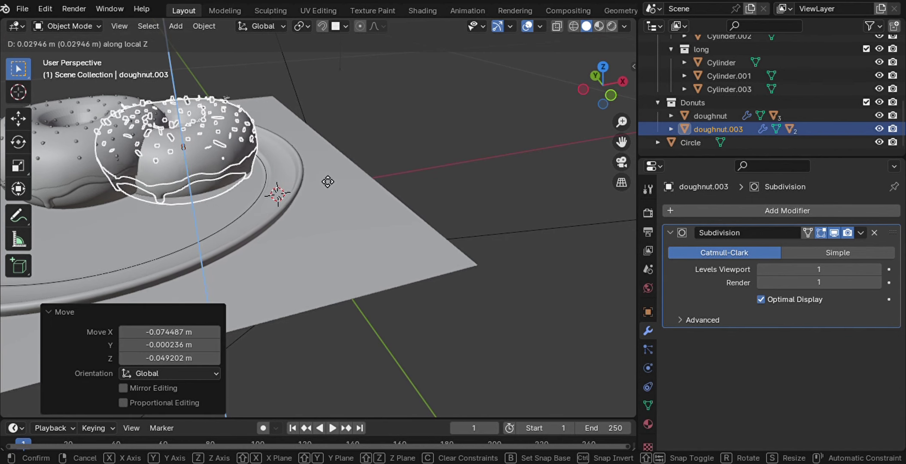
click(329, 178)
key(g)
click(528, 247)
key(g)
key(z)
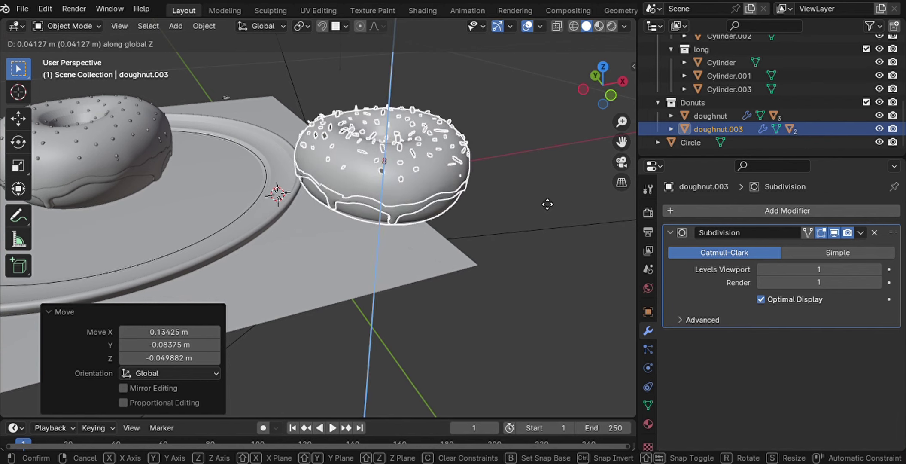
click(540, 197)
- Select the front doughnut with its icing and frame it in the view
middle_drag(353, 251, 451, 251)
click(345, 282)
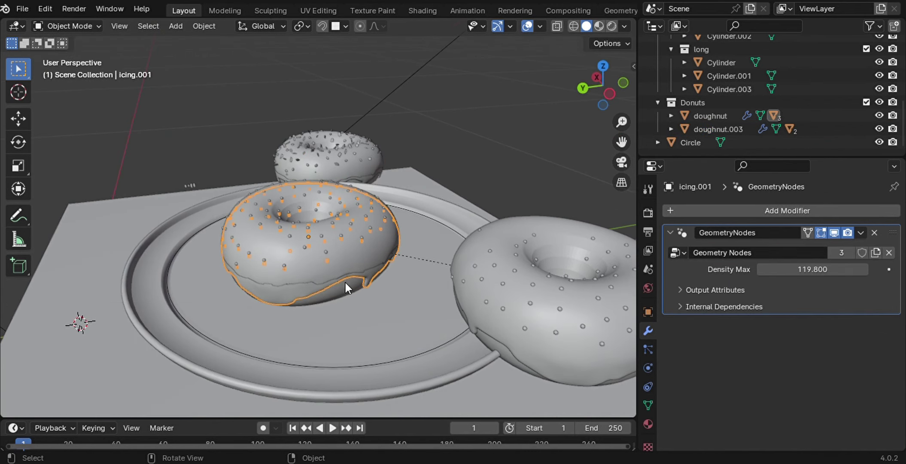
shift+click(303, 248)
key(g)
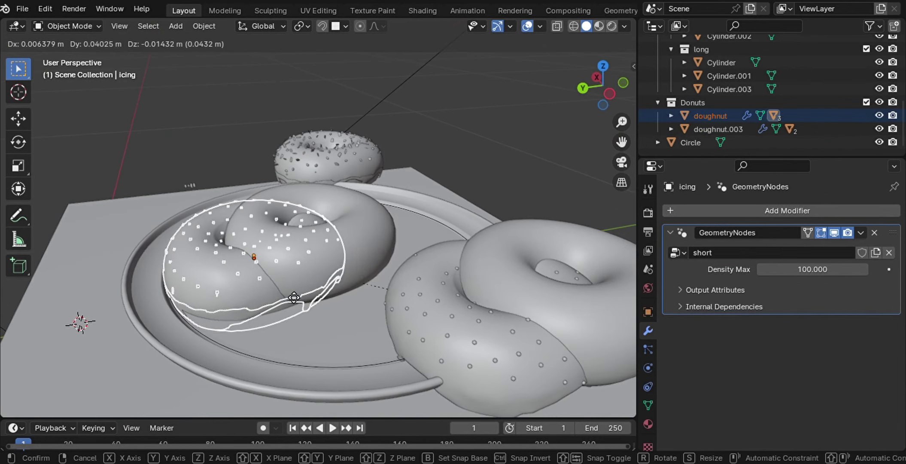
right_click(285, 292)
right_click(285, 292)
key(ctrl+z)
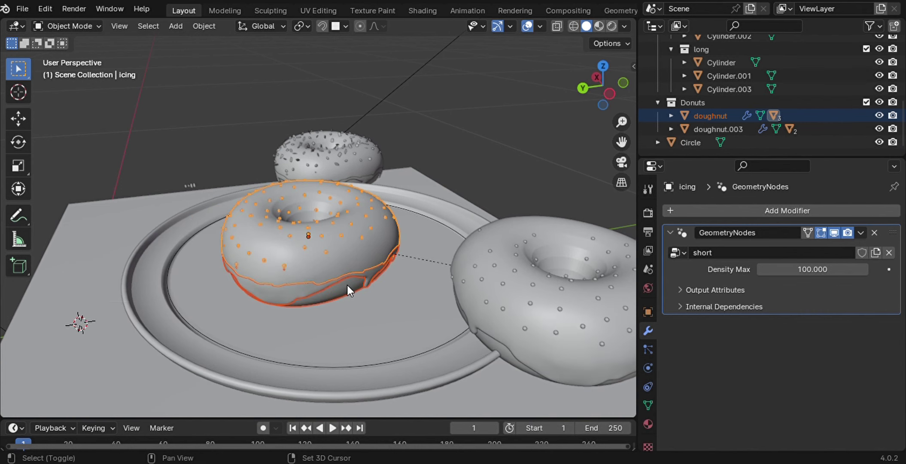
shift+click(347, 285)
key(g)
key(Escape)
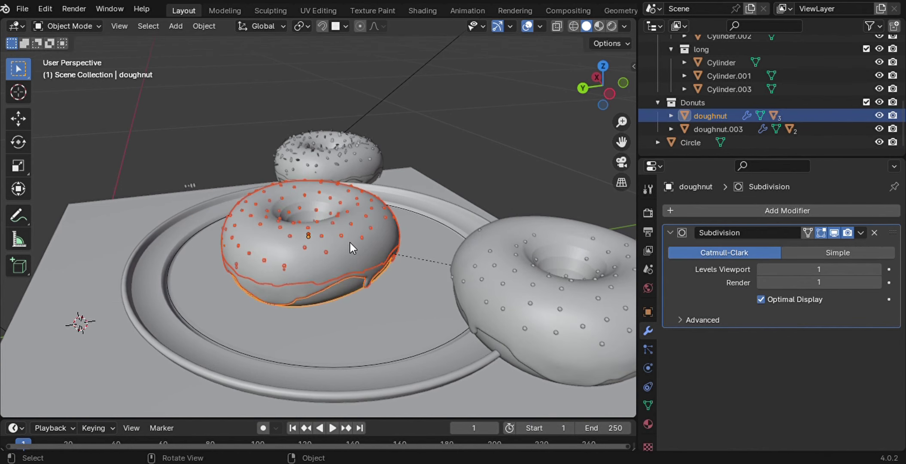
key(KP_Decimal)
scroll(402, 284, up, 2)
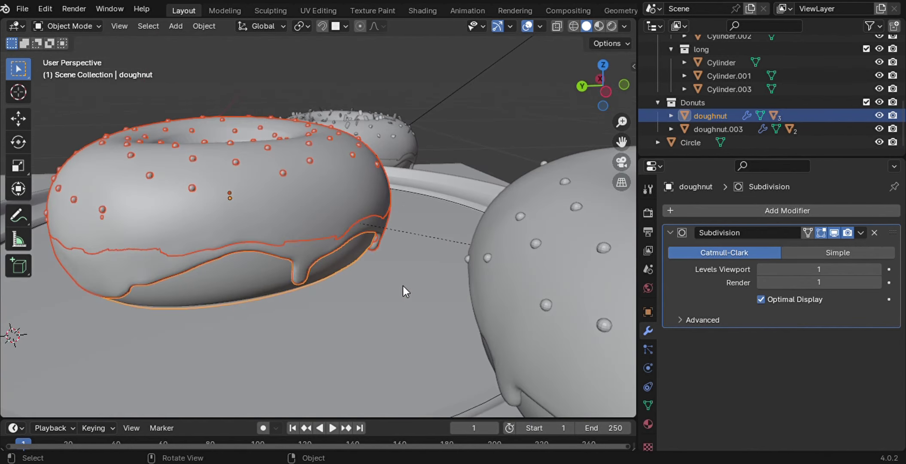
- Join the sprinkles into the front doughnut's mesh and reselect the doughnut
right_click(404, 286)
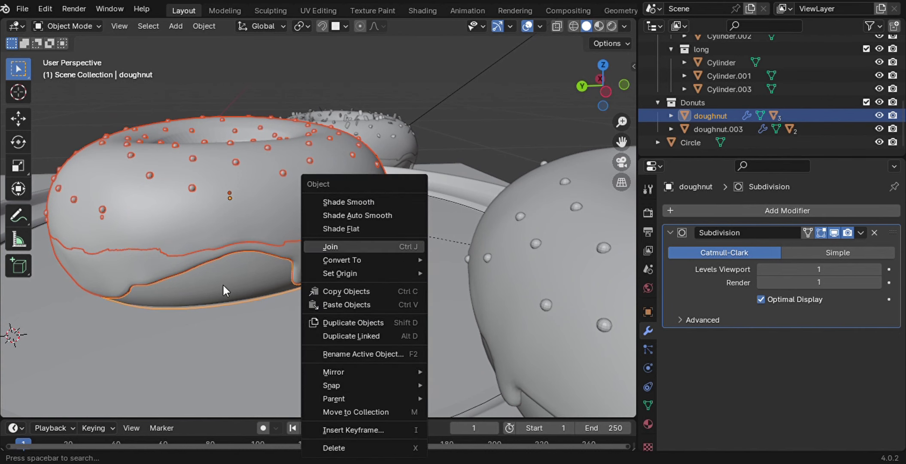
key(Return)
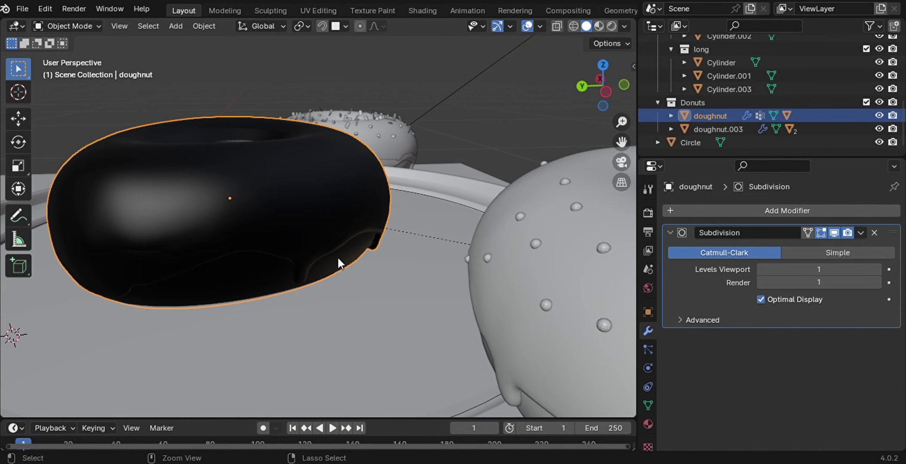
scroll(337, 257, down, 4)
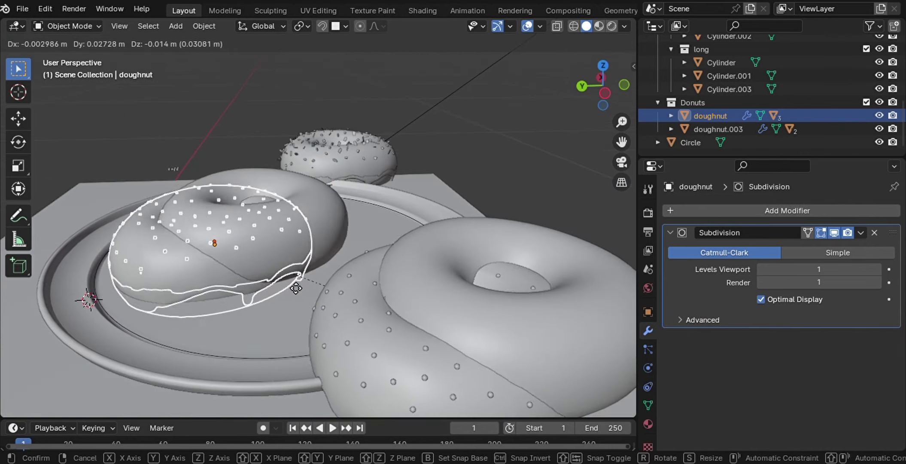
click(721, 127)
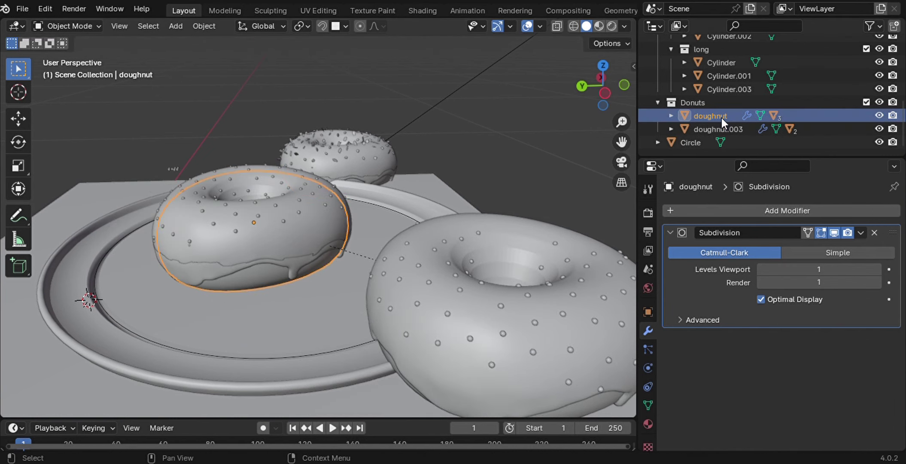
scroll(722, 117, up, 1)
scroll(722, 108, up, 4)
- Hide doughnut.001 and drag doughnut.003 into another collection in the outliner
scroll(726, 108, up, 5)
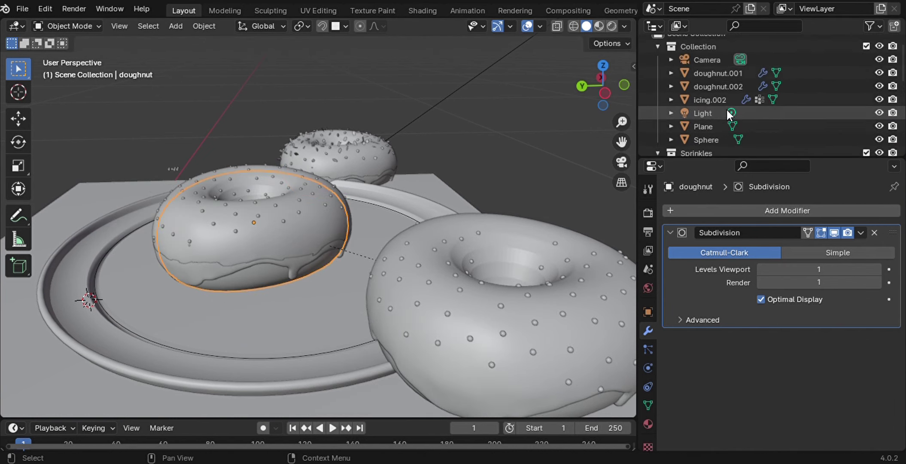
click(720, 77)
click(879, 75)
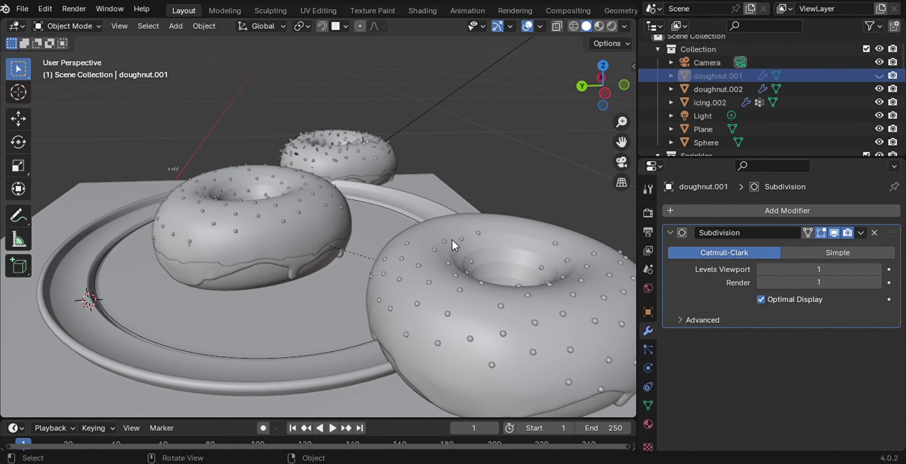
click(722, 89)
scroll(721, 91, down, 5)
scroll(722, 103, down, 4)
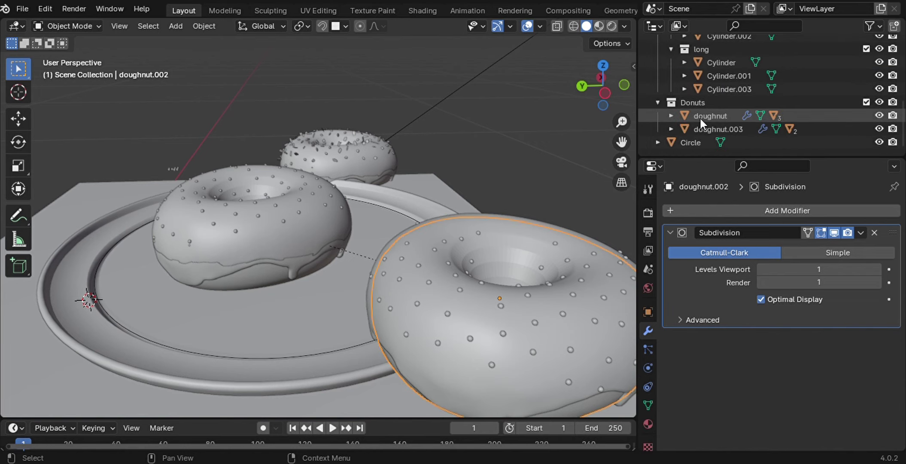
click(709, 129)
drag(710, 130, 701, 132)
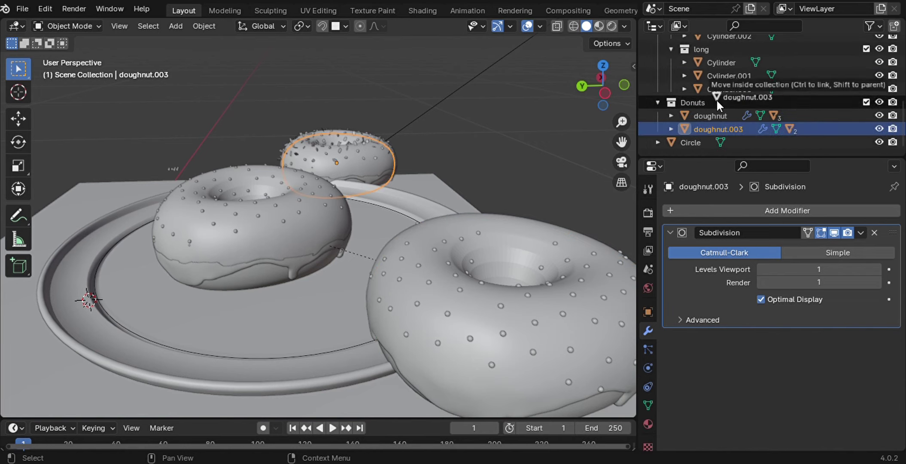
- Reposition the front doughnut and adjust its height on the plate
click(251, 245)
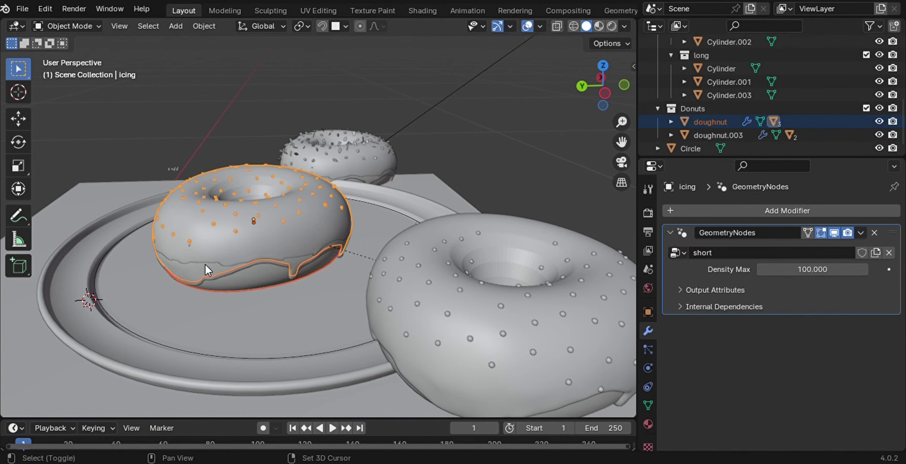
click(251, 272)
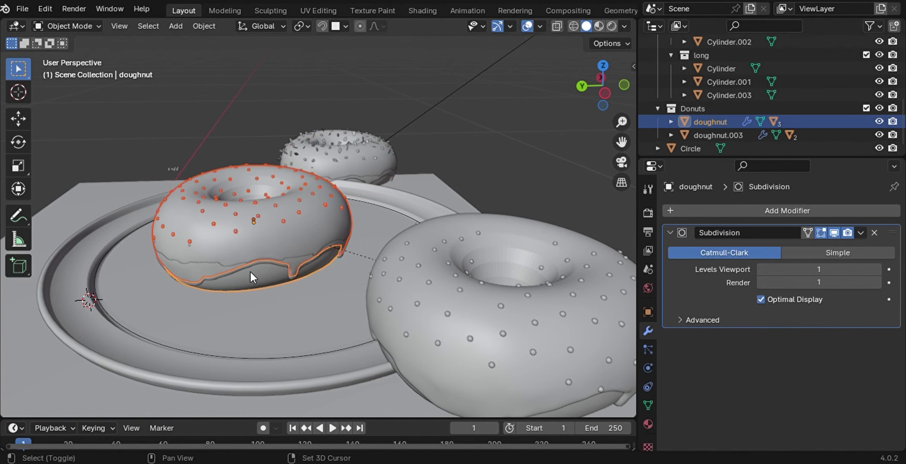
scroll(708, 92, up, 8)
scroll(735, 92, up, 1)
scroll(735, 91, down, 10)
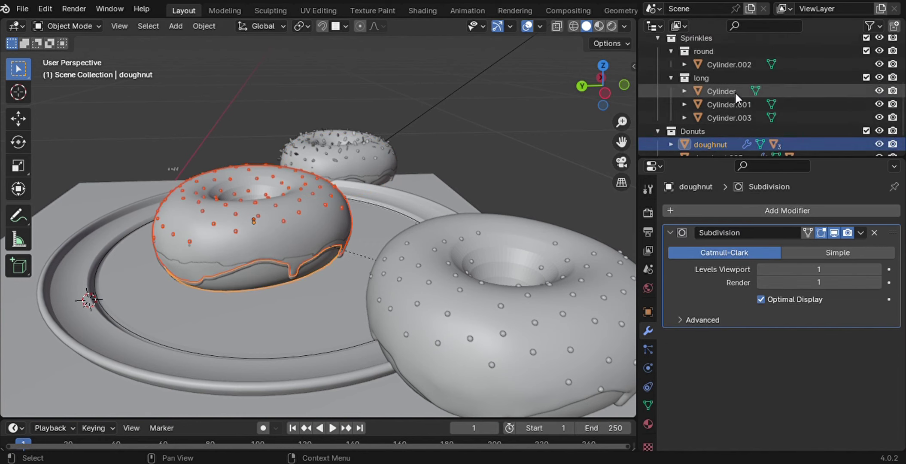
scroll(734, 92, up, 4)
middle_drag(241, 215, 257, 227)
key(g)
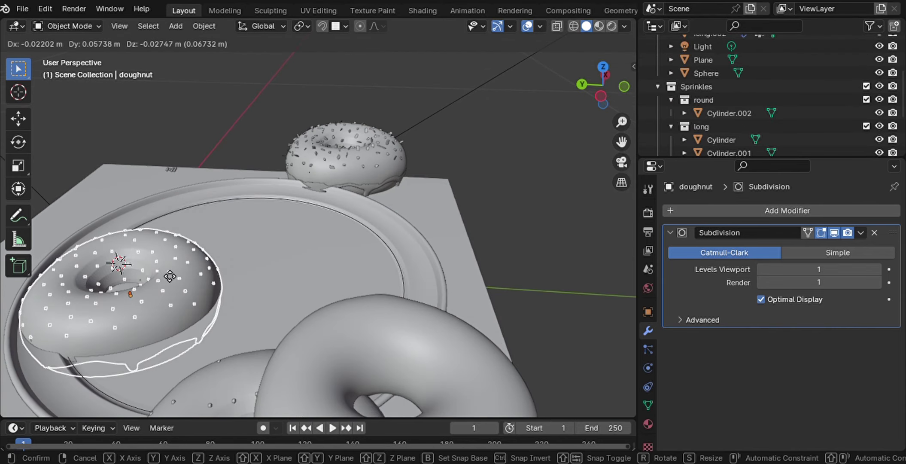
click(179, 231)
middle_drag(178, 232, 455, 268)
key(g)
key(z)
click(182, 219)
- Locate doughnut.002 and icing.002, orbiting around the doughnuts to check selections
click(455, 267)
scroll(729, 140, up, 3)
click(723, 76)
middle_drag(558, 206, 583, 223)
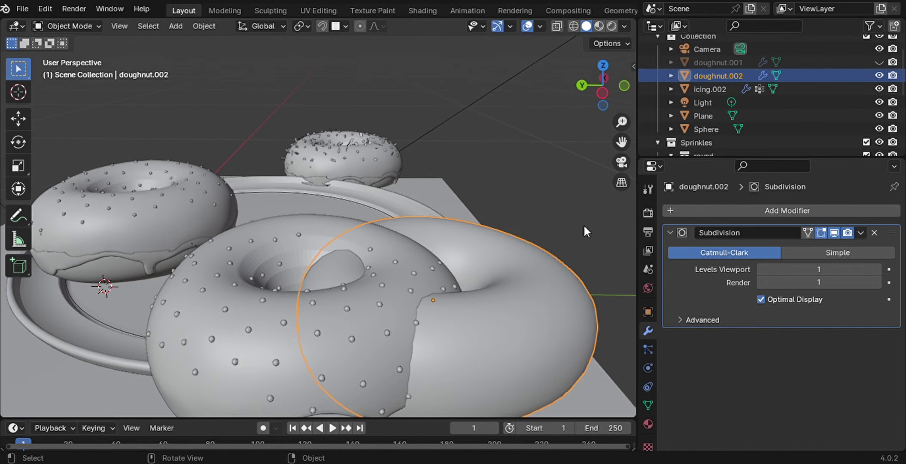
click(306, 198)
middle_drag(305, 198, 564, 202)
scroll(727, 109, down, 3)
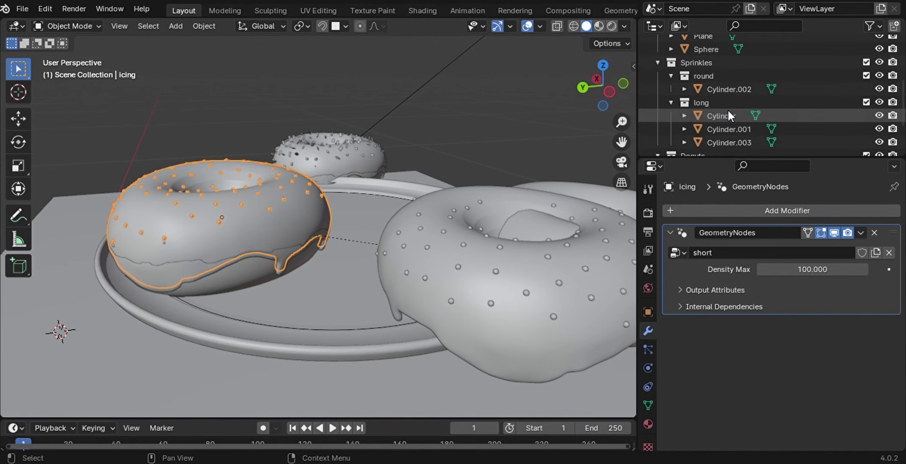
scroll(728, 108, down, 2)
right_click(241, 274)
mouse_move(209, 369)
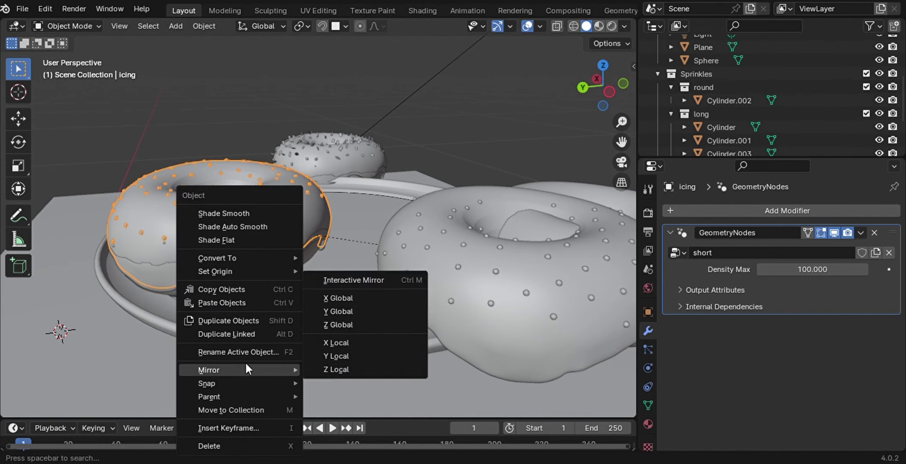
click(512, 314)
scroll(792, 130, down, 3)
scroll(792, 130, up, 5)
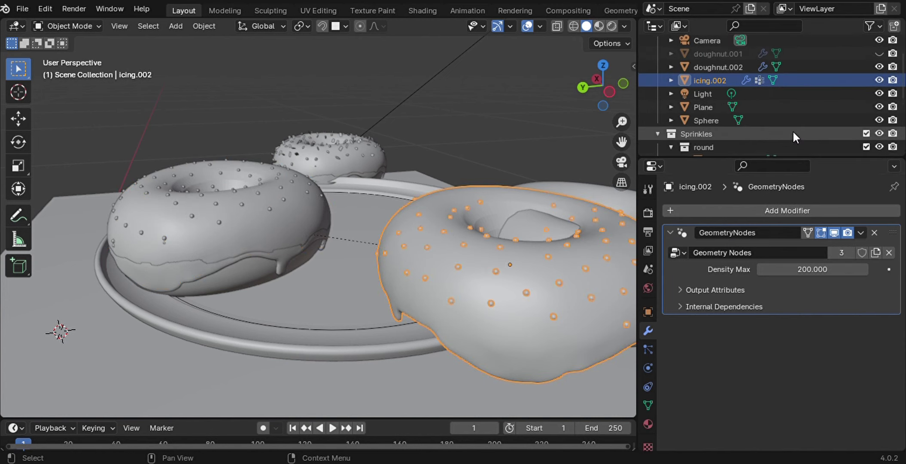
scroll(793, 130, up, 2)
key(ctrl+z)
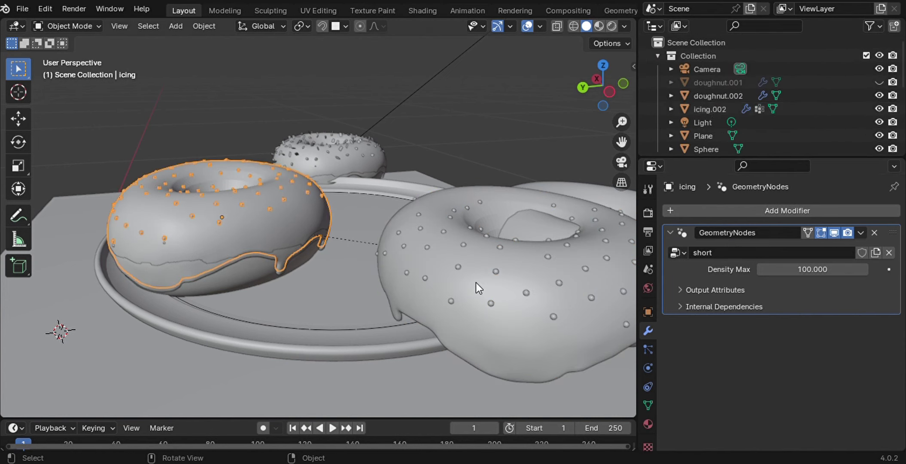
- Delete icing.002 and doughnut.002 from the right side of the plate
click(475, 283)
key(Delete)
click(516, 275)
key(Delete)
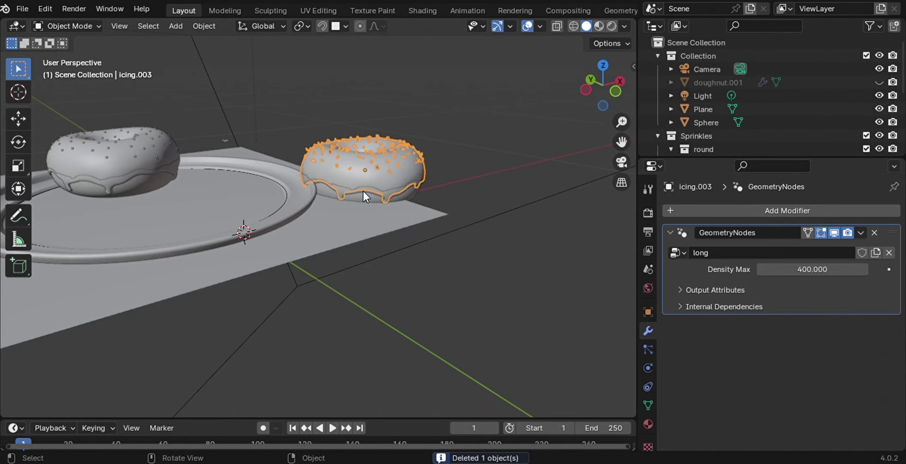
- Move the long-sprinkle doughnut beside the other one and adjust its height
click(376, 182)
click(369, 198)
key(g)
click(197, 221)
middle_drag(198, 221, 192, 216)
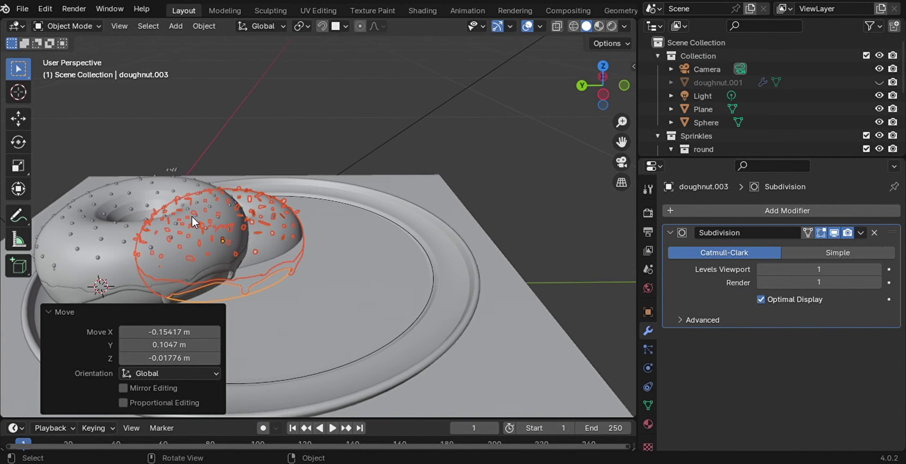
key(g)
key(z)
click(213, 194)
- Settle the doughnut onto the plate and nudge it 0.013 m along Y
key(g)
click(346, 236)
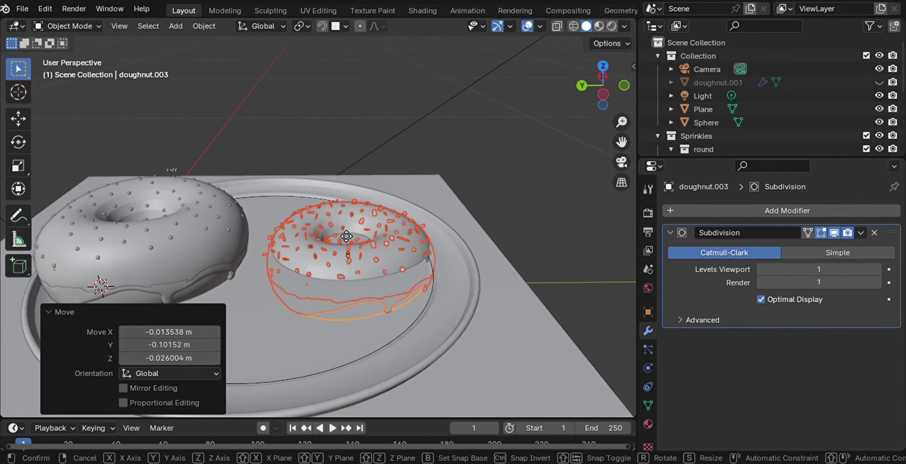
key(g)
key(z)
click(346, 223)
mouse_move(346, 223)
middle_down()
mouse_move(360, 184)
mouse_move(366, 188)
mouse_move(343, 202)
middle_up()
key(g)
key(z)
click(360, 191)
key(g)
key(y)
click(343, 188)
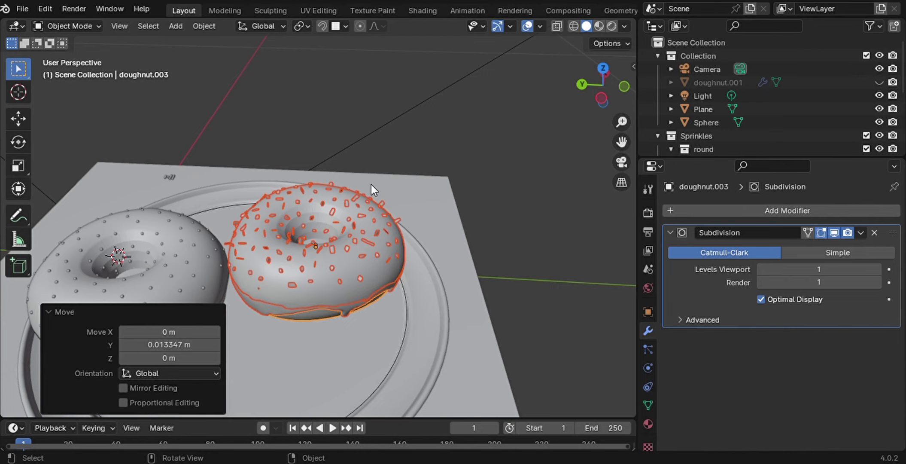
- Lift the plate 0.000613 m along Z
mouse_move(316, 243)
middle_down()
mouse_move(475, 304)
mouse_move(440, 294)
middle_up()
click(474, 301)
key(g)
key(z)
click(439, 292)
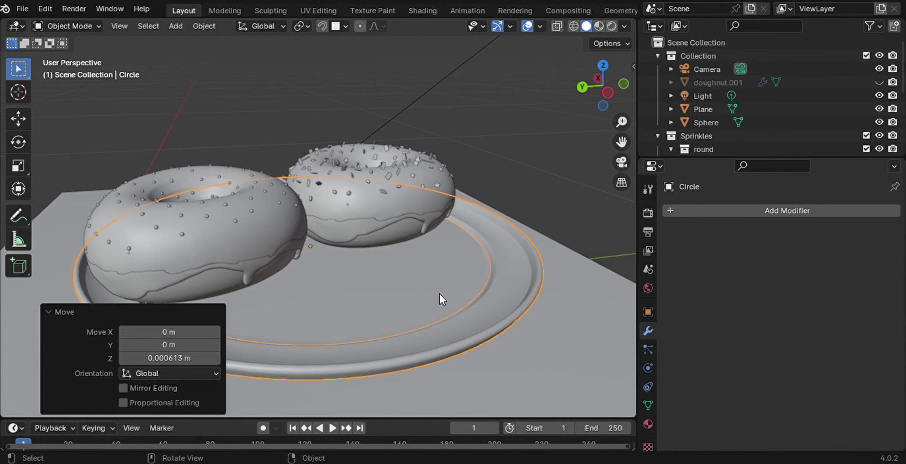
- Select the camera and review its lens and viewport display settings
click(707, 69)
click(648, 367)
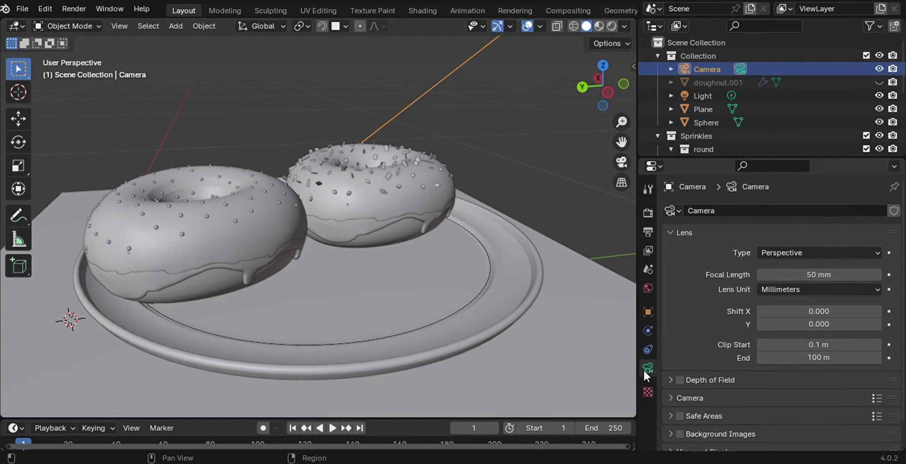
scroll(713, 400, down, 2)
click(713, 420)
scroll(713, 420, down, 3)
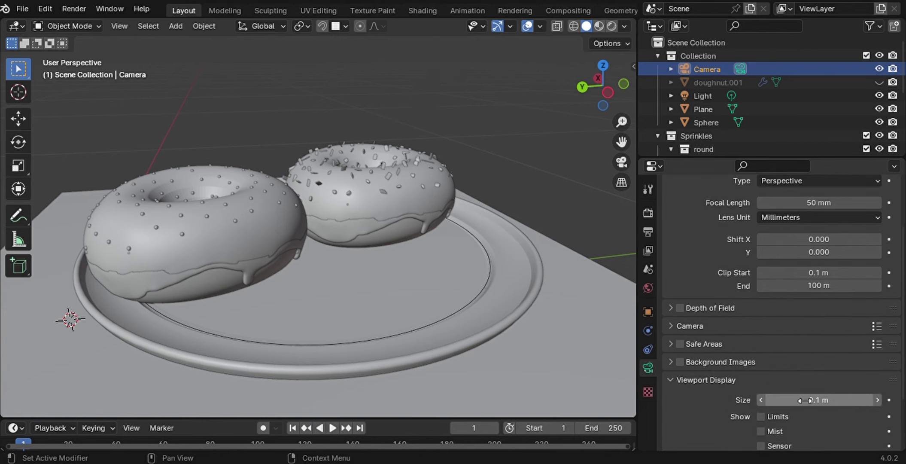
scroll(499, 287, down, 5)
scroll(501, 291, down, 3)
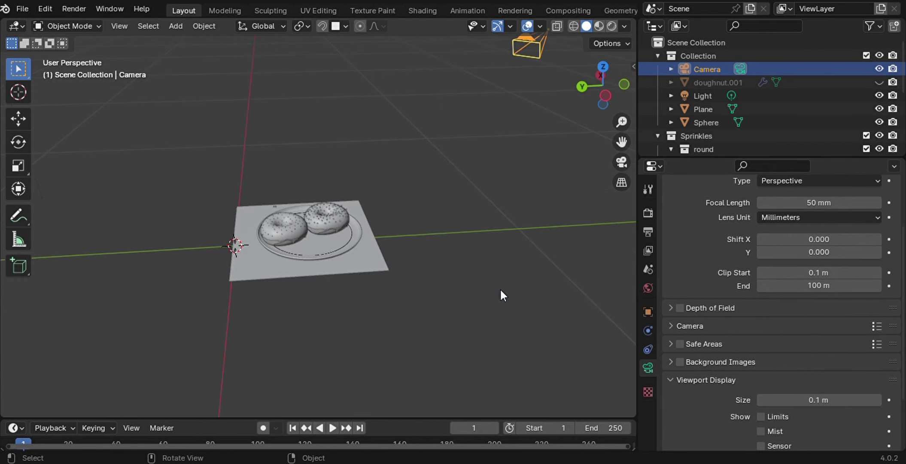
- View through the camera with Lock Camera to View on, framing the plate and both doughnuts
key(KP_0)
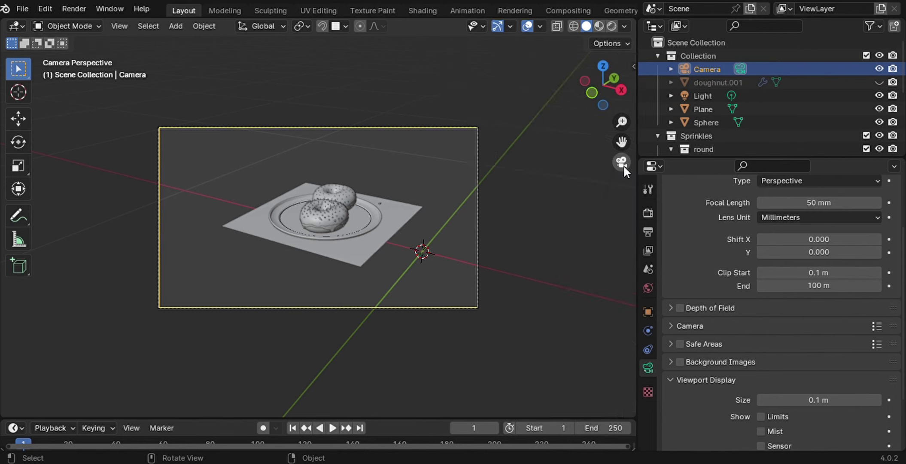
key(n)
click(554, 228)
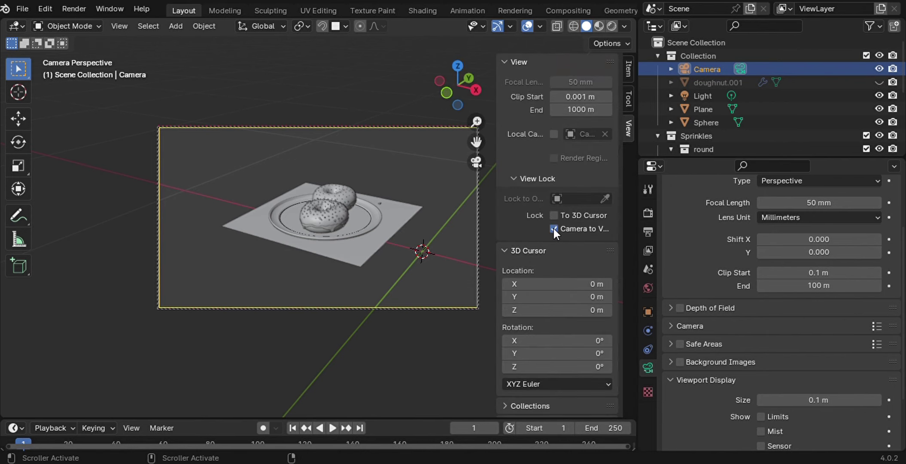
mouse_move(451, 229)
middle_down()
mouse_move(335, 229)
mouse_move(486, 122)
mouse_move(350, 206)
mouse_move(325, 239)
middle_up()
drag(477, 141, 481, 144)
middle_drag(403, 219, 429, 193)
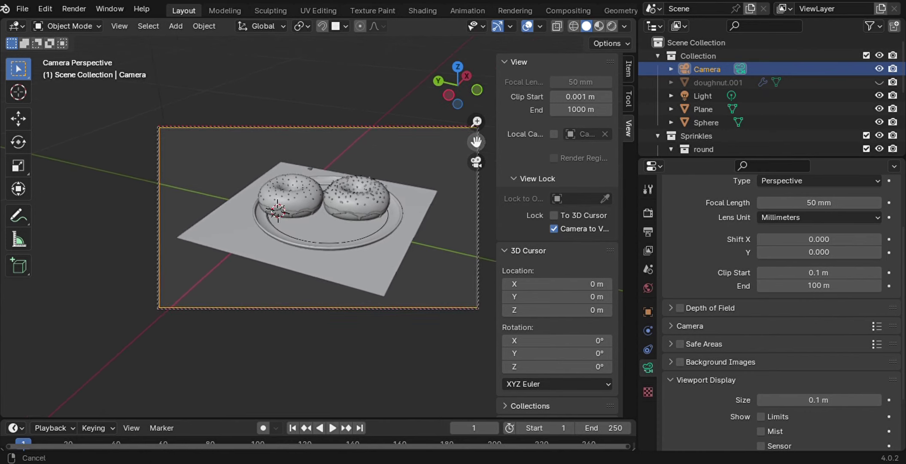
drag(477, 142, 484, 148)
key(n)
mouse_move(452, 228)
middle_down()
mouse_move(341, 243)
mouse_move(358, 240)
middle_up()
- Nudge the plate about 0.019 m along Y to centre it beneath the doughnuts
click(349, 242)
key(g)
click(341, 243)
scroll(340, 244, up, 2)
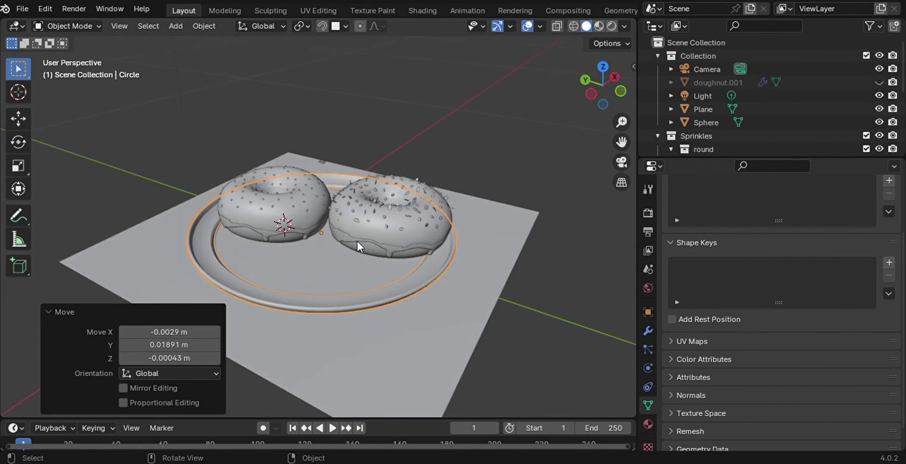
- Stack a duplicate of the right doughnut on top of it, rotated slightly
click(373, 235)
right_click(384, 220)
scroll(417, 233, up, 1)
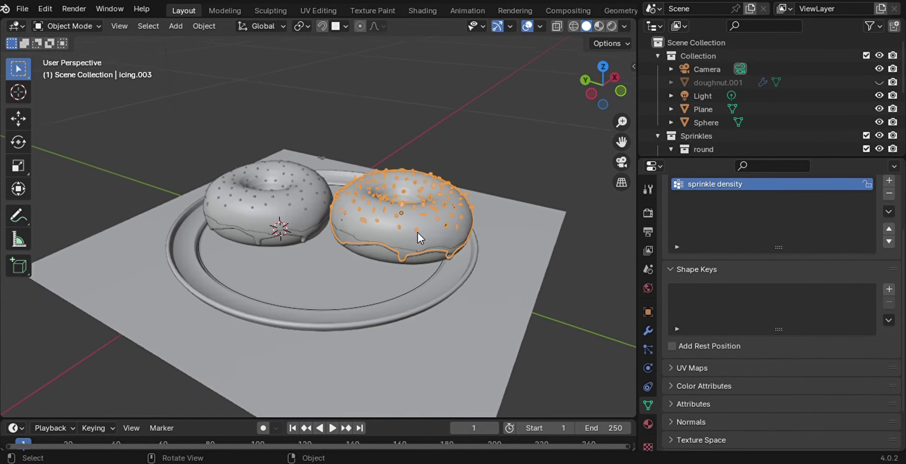
scroll(418, 233, up, 2)
click(409, 268)
key(shift+d)
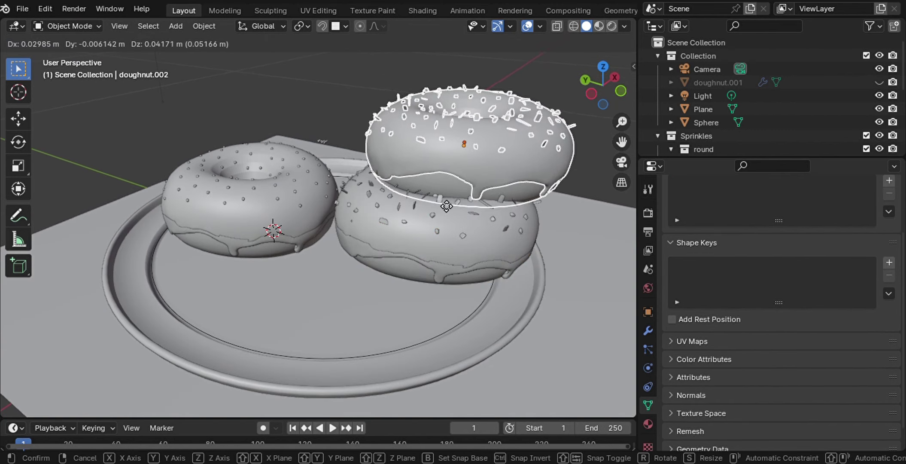
click(440, 200)
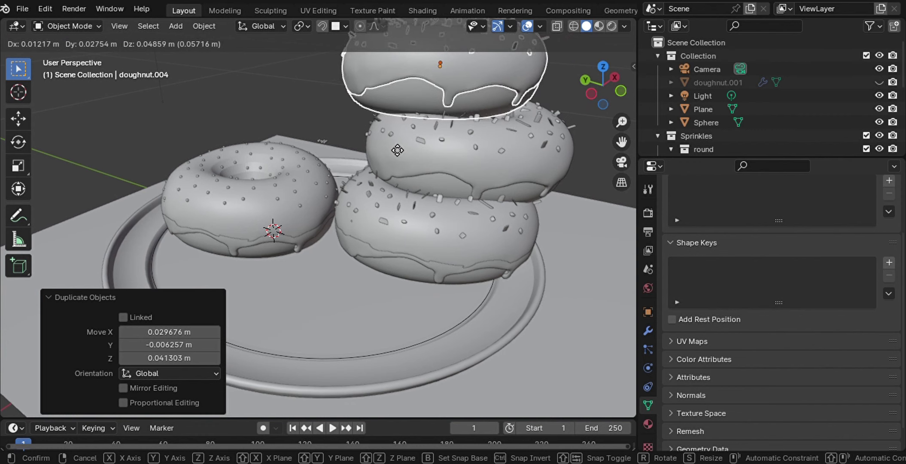
click(401, 152)
key(r)
middle_drag(401, 152, 387, 142)
- Add another copy atop the stack, tilt it, and shift it left along X
key(shift+d)
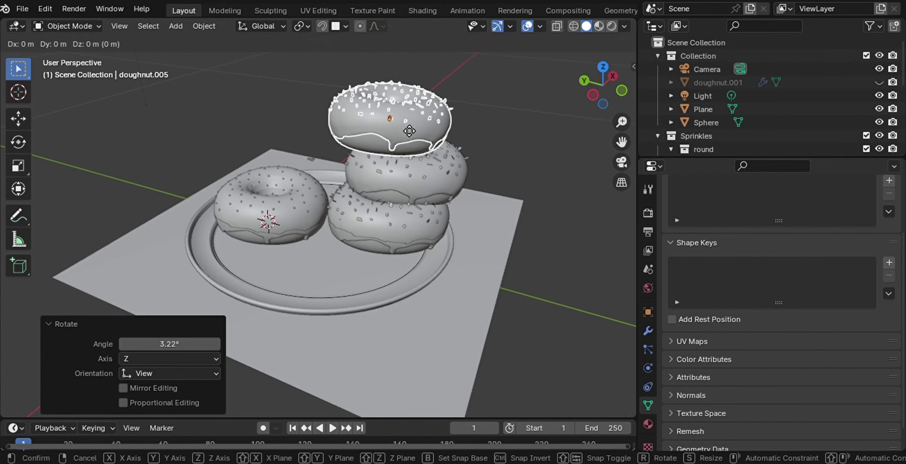
click(420, 79)
key(r)
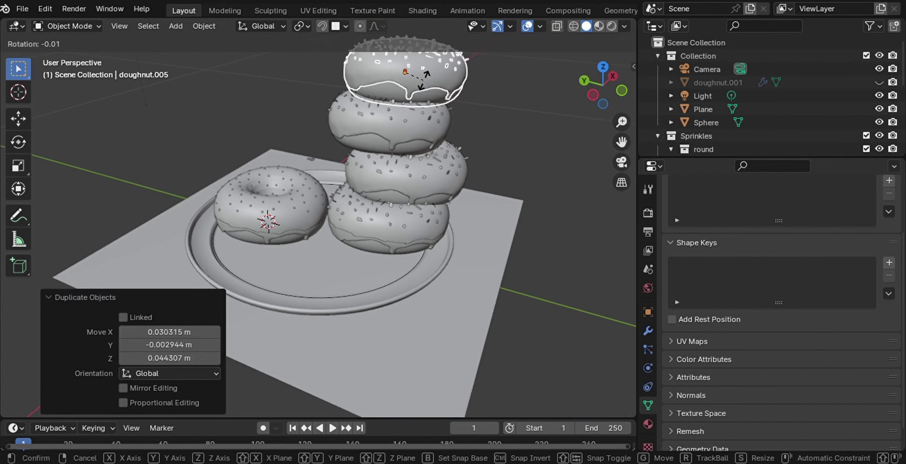
click(495, 115)
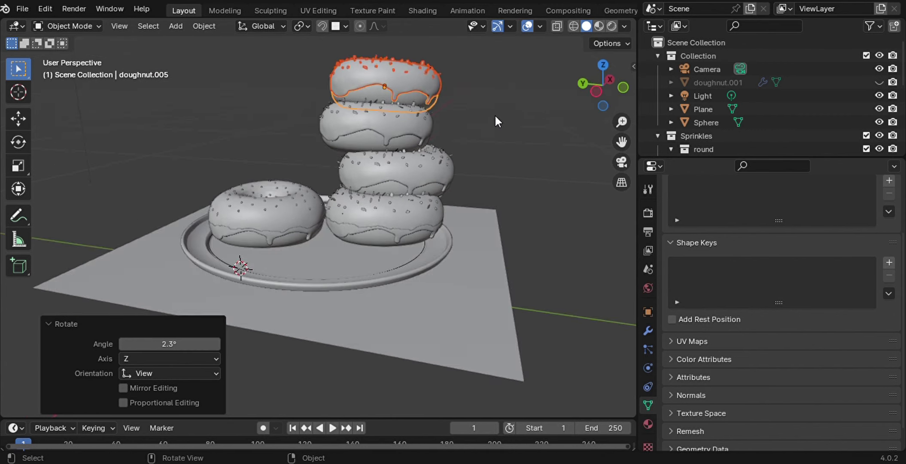
middle_drag(494, 114, 496, 116)
key(g)
key(x)
click(426, 155)
- Shift the second stacked doughnut and the top doughnut's icing left along X
click(390, 211)
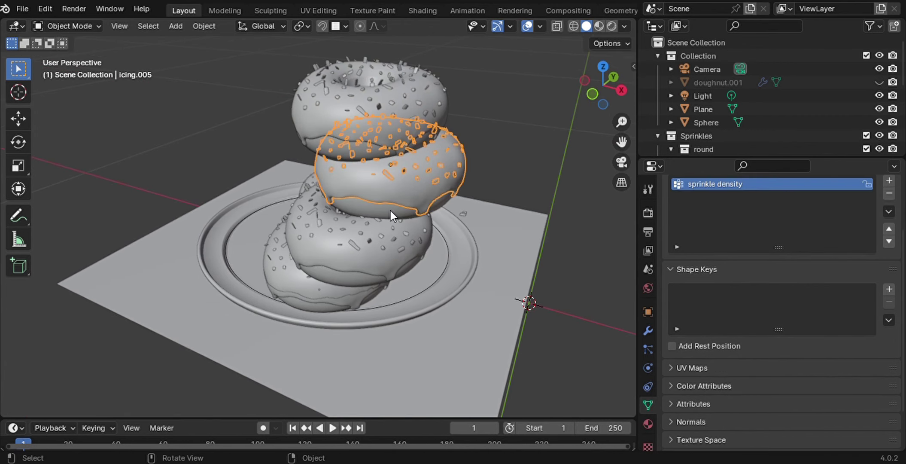
key(g)
key(x)
click(347, 207)
middle_drag(347, 207, 439, 141)
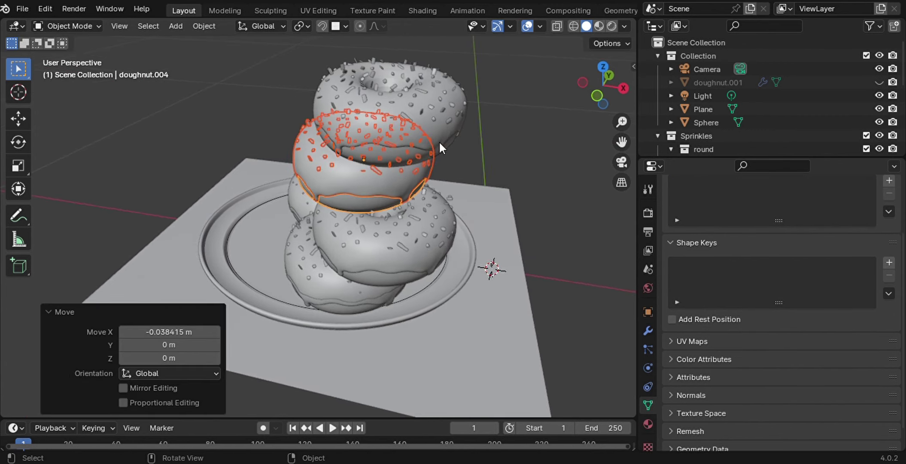
click(411, 156)
key(g)
key(x)
click(391, 271)
click(391, 270)
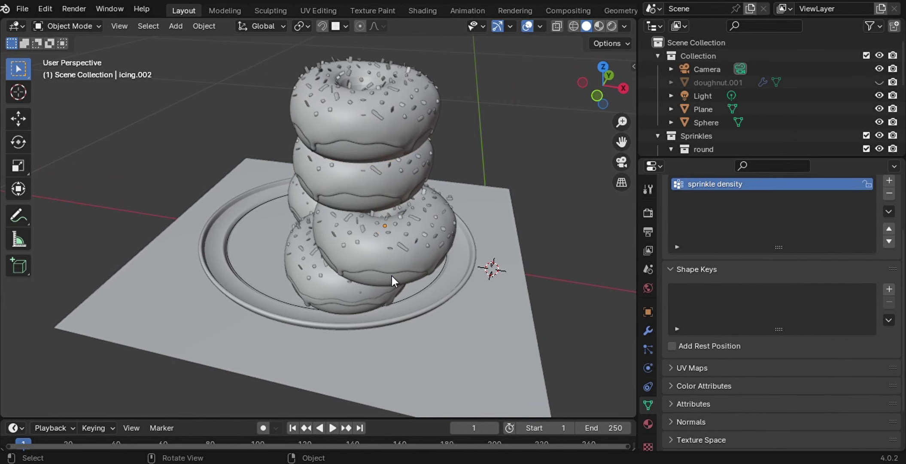
- Offset doughnut.002 by -0.025899 m along X
click(390, 273)
mouse_move(391, 274)
middle_down()
mouse_move(402, 249)
mouse_move(374, 247)
middle_up()
key(g)
key(x)
click(375, 249)
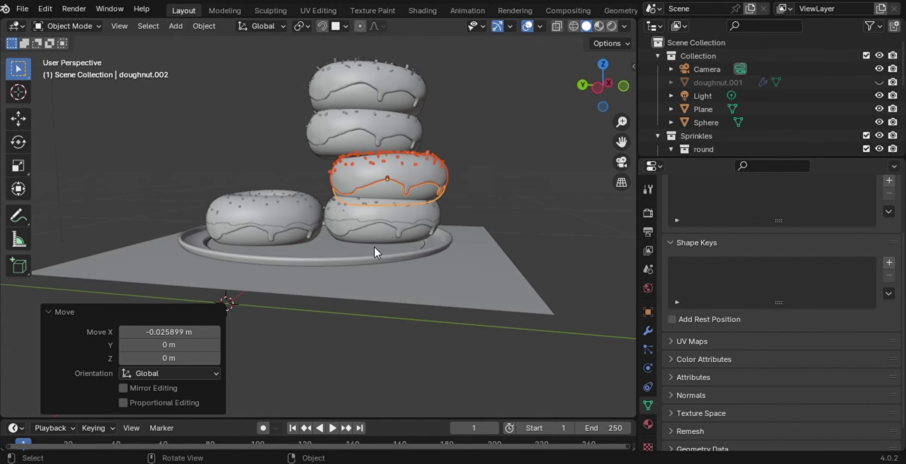
- Spin one stacked doughnut to 126° and the second-from-top around its local Z
middle_drag(375, 247, 374, 247)
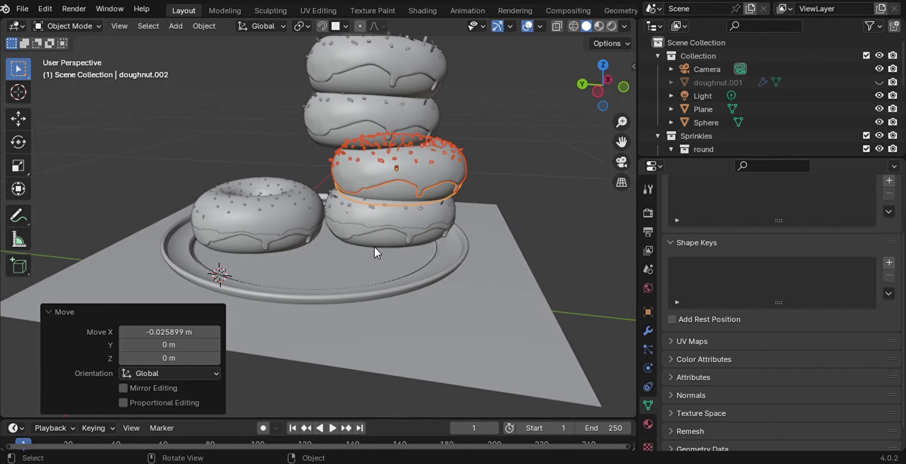
key(r)
key(z)
click(603, 91)
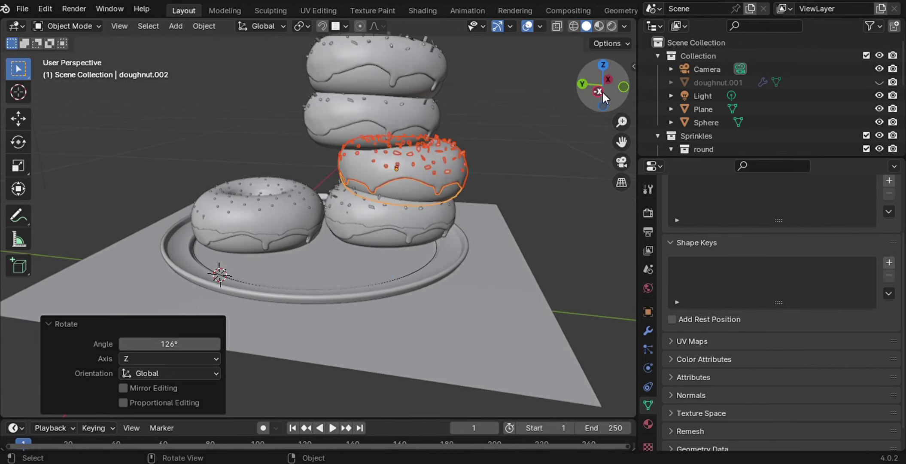
click(369, 132)
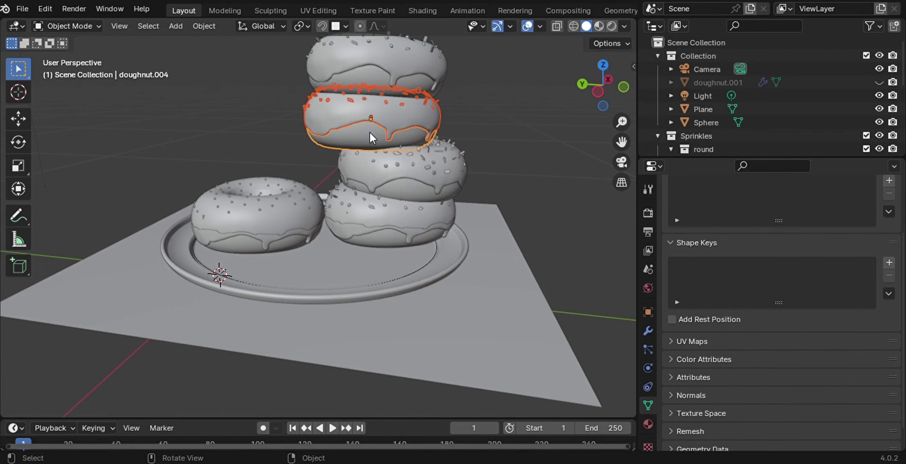
key(z)
key(Escape)
key(r)
key(z)
- Spin the top and second icings around Z and nudge the second icing along Y
key(z)
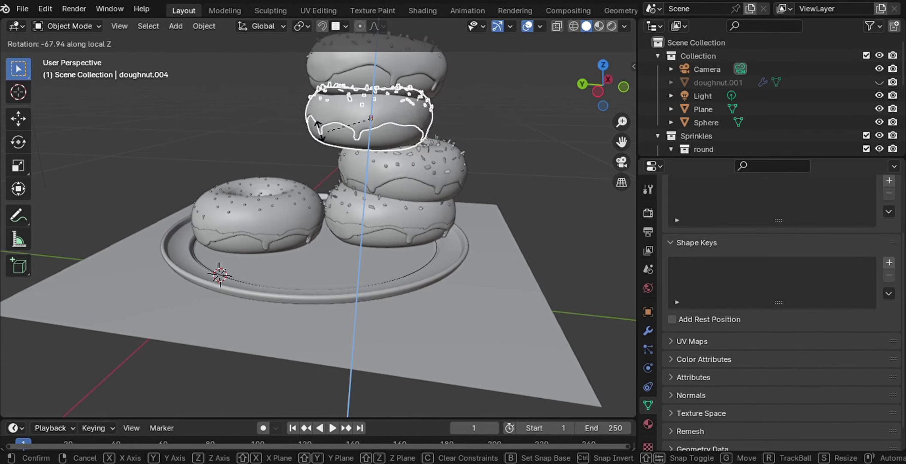
click(300, 114)
mouse_move(300, 114)
middle_down()
mouse_move(313, 101)
mouse_move(480, 175)
mouse_move(316, 182)
mouse_move(390, 130)
middle_up()
click(424, 99)
key(r)
key(z)
key(z)
click(427, 84)
click(389, 129)
key(r)
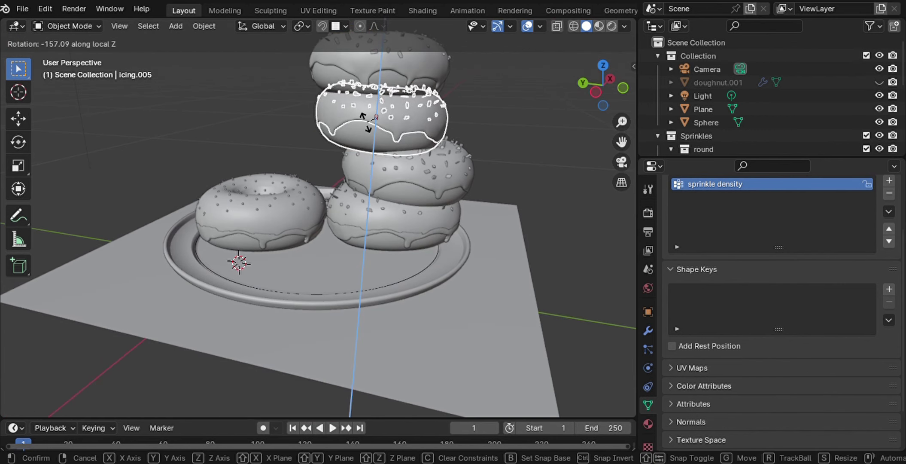
click(452, 138)
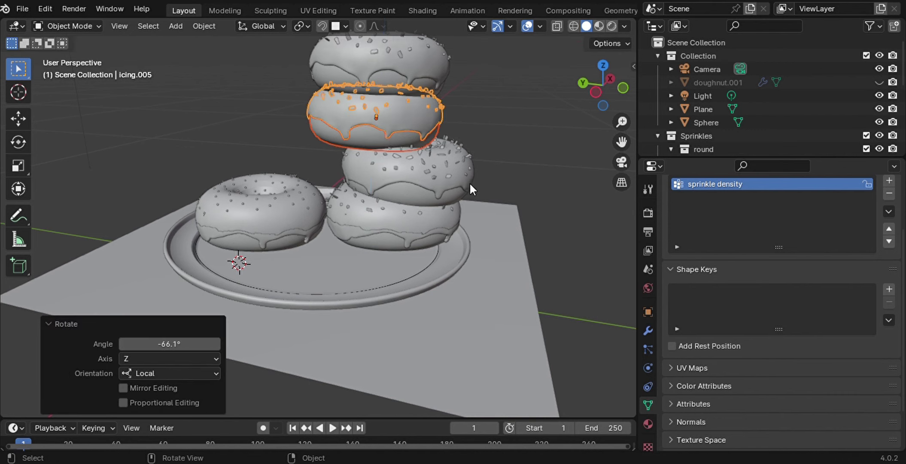
middle_drag(469, 183, 528, 205)
key(g)
key(y)
click(524, 207)
- Tilt the top icing -10.5° on X and shift it vertically and 0.007316 m along Y
click(355, 61)
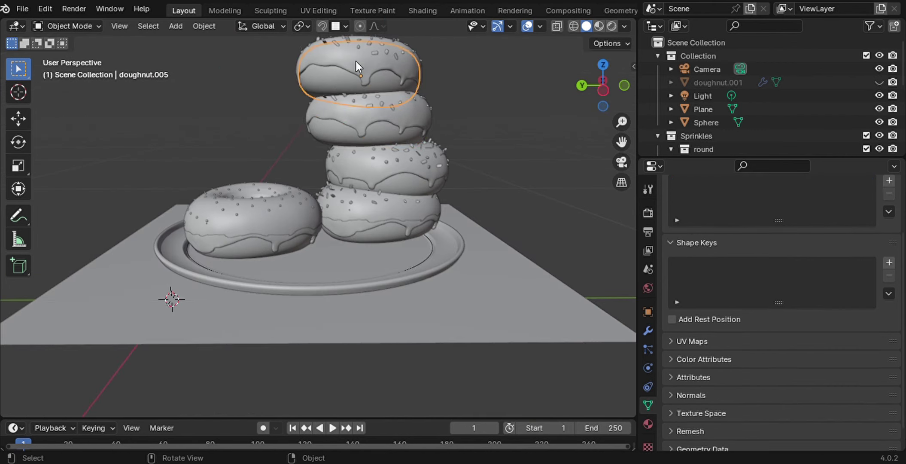
key(r)
key(z)
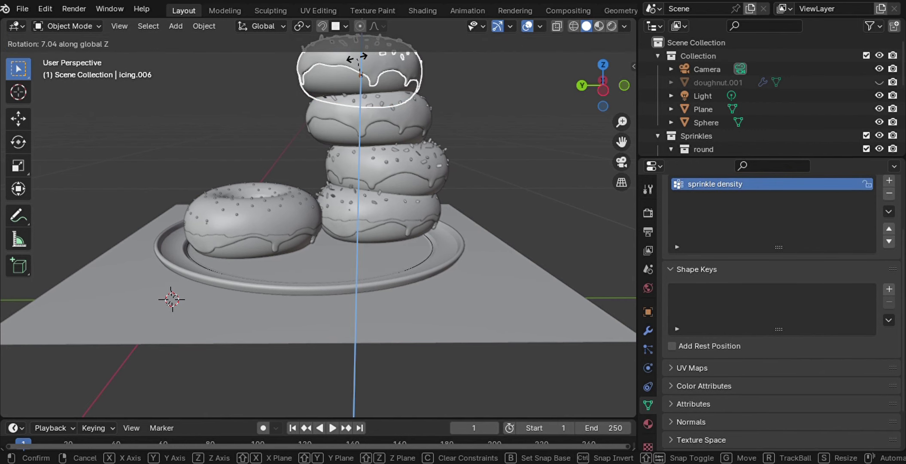
key(x)
click(471, 127)
key(g)
key(z)
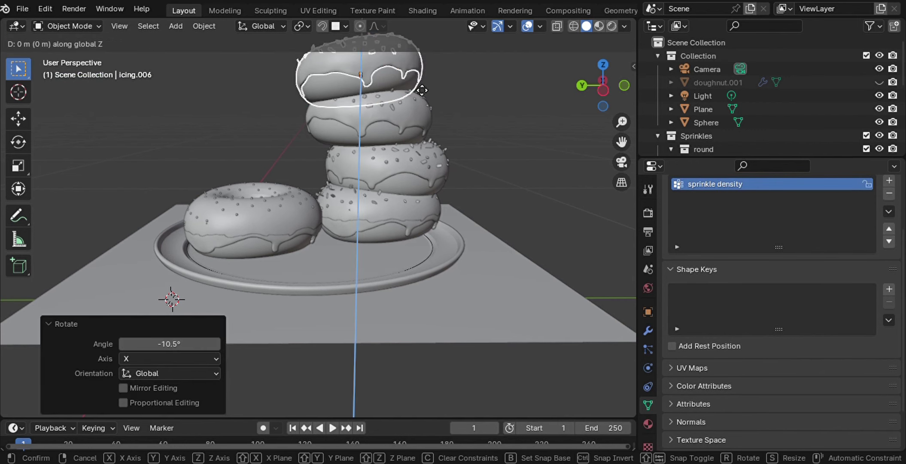
click(416, 80)
key(g)
key(y)
click(471, 174)
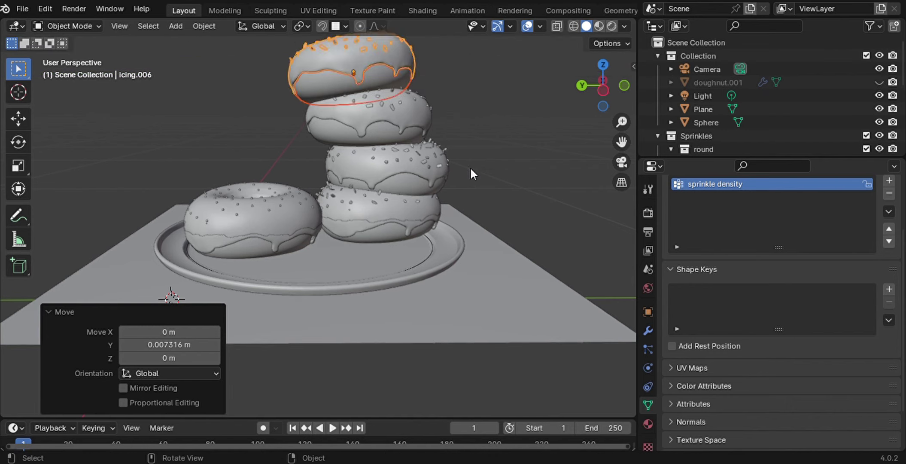
middle_drag(471, 174, 470, 173)
- Duplicate the top iced doughnut, drop it in front, and tilt it onto its edge
click(279, 234)
middle_drag(279, 234, 251, 247)
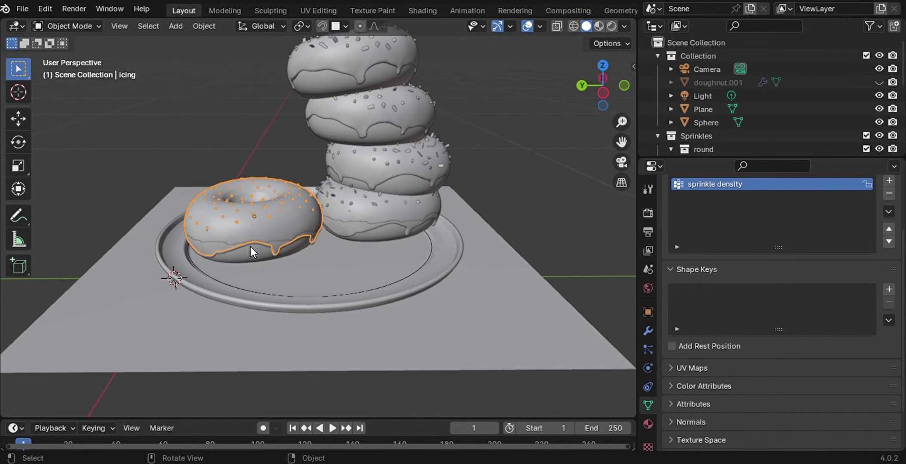
click(341, 82)
key(shift+d)
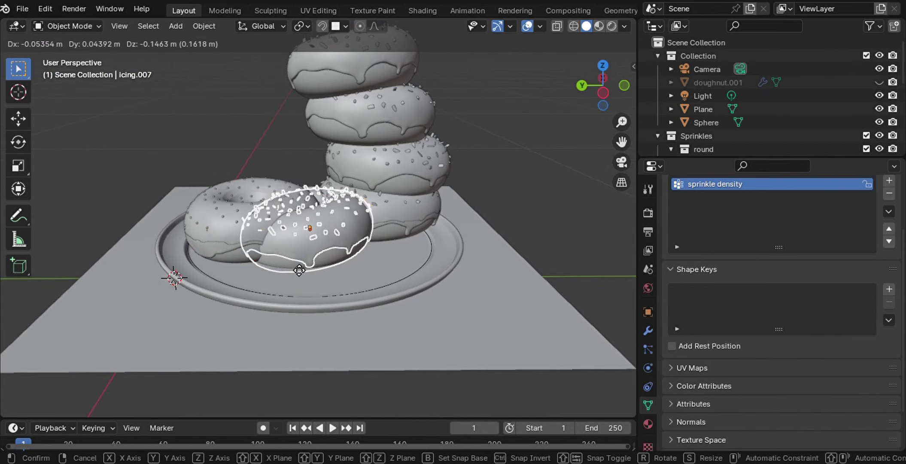
click(293, 264)
key(r)
key(y)
key(x)
key(y)
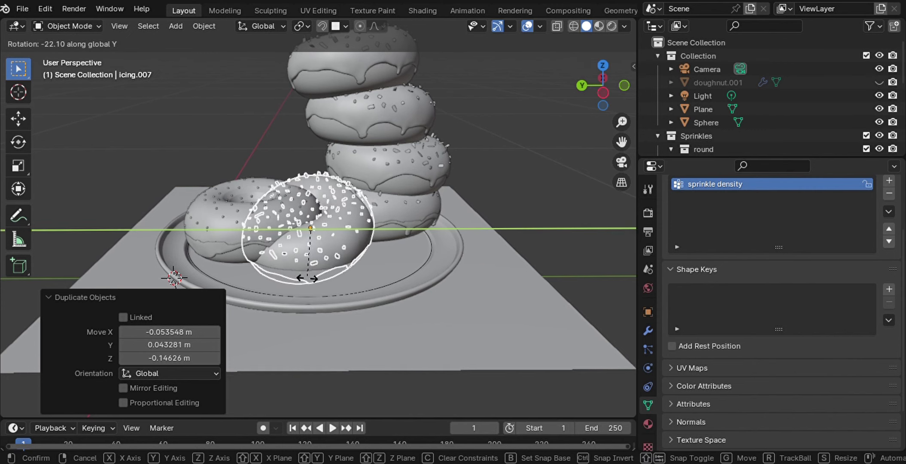
click(306, 288)
- Spin the standing copy around Z and adjust its position and height above the plate
key(r)
key(z)
click(330, 289)
key(g)
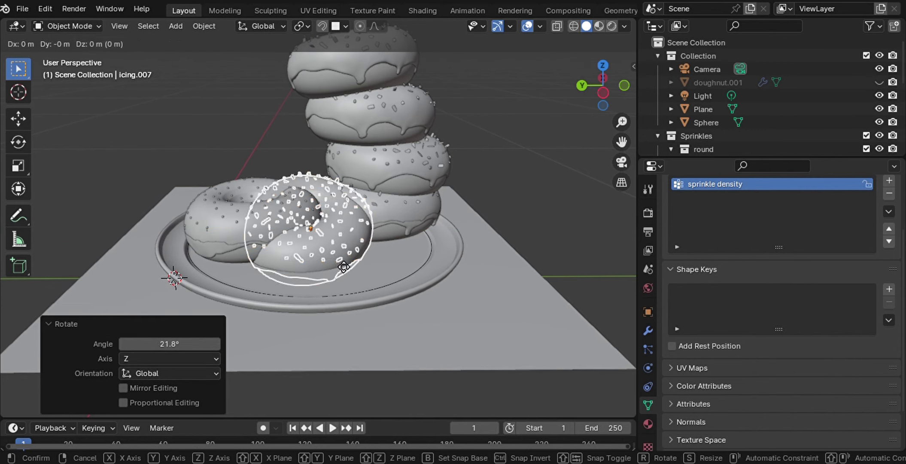
click(357, 266)
middle_drag(357, 266, 357, 267)
key(g)
key(z)
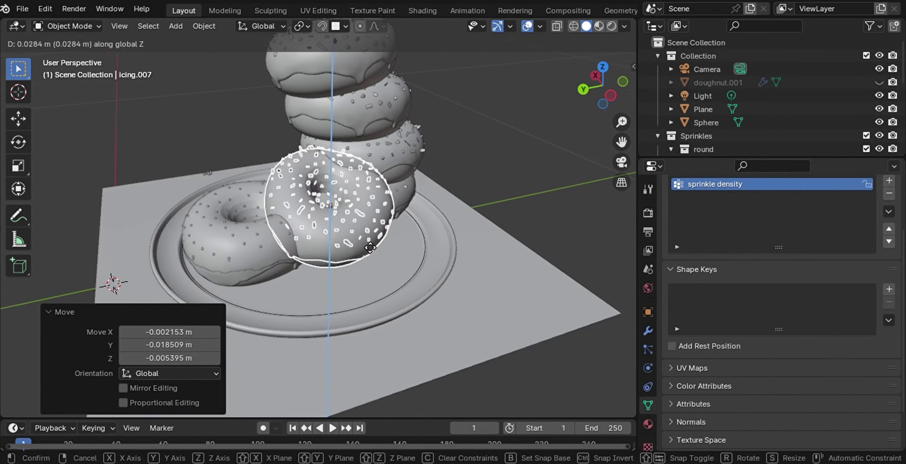
click(365, 247)
key(g)
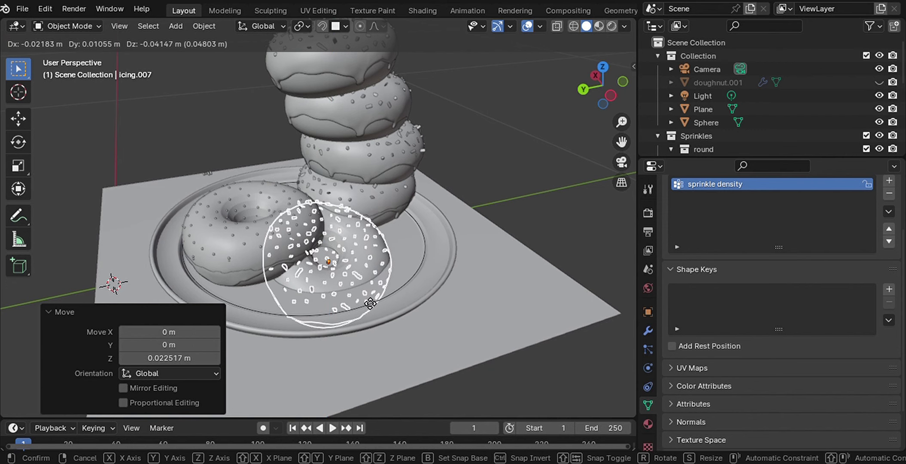
click(372, 302)
key(g)
key(z)
click(385, 265)
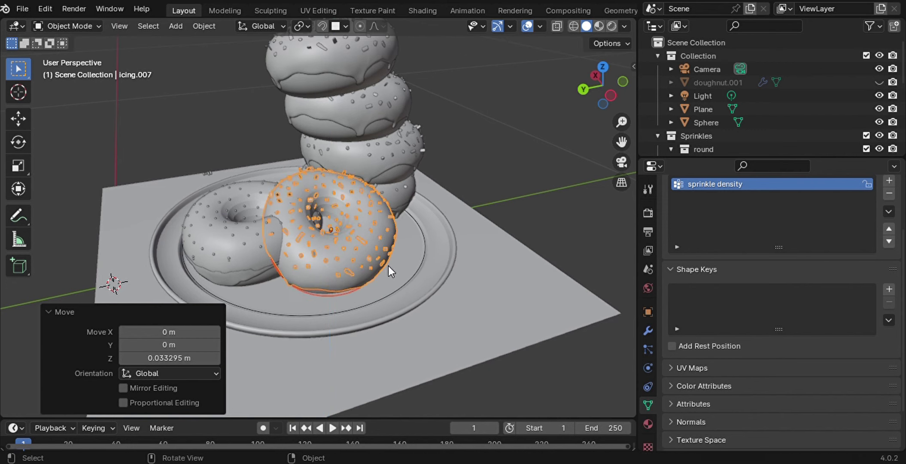
- Refine the copy's Y tilt, vertical spin and height
key(r)
key(y)
click(398, 302)
key(r)
key(z)
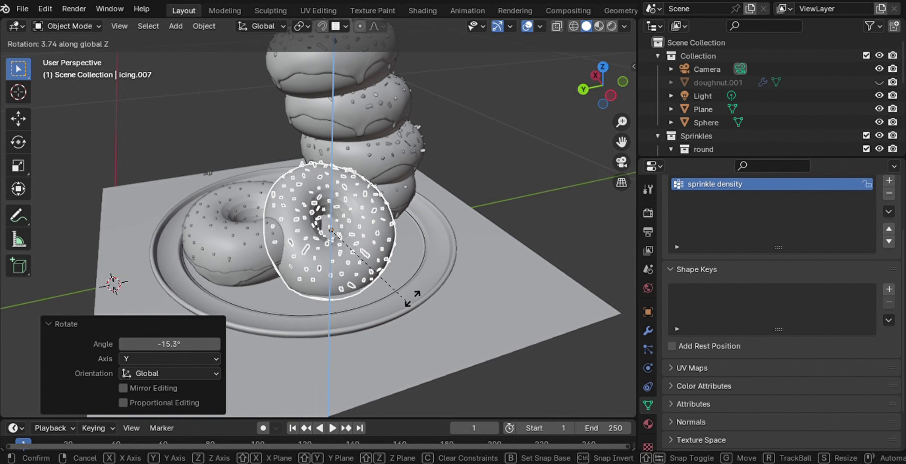
click(429, 291)
key(g)
key(z)
click(444, 292)
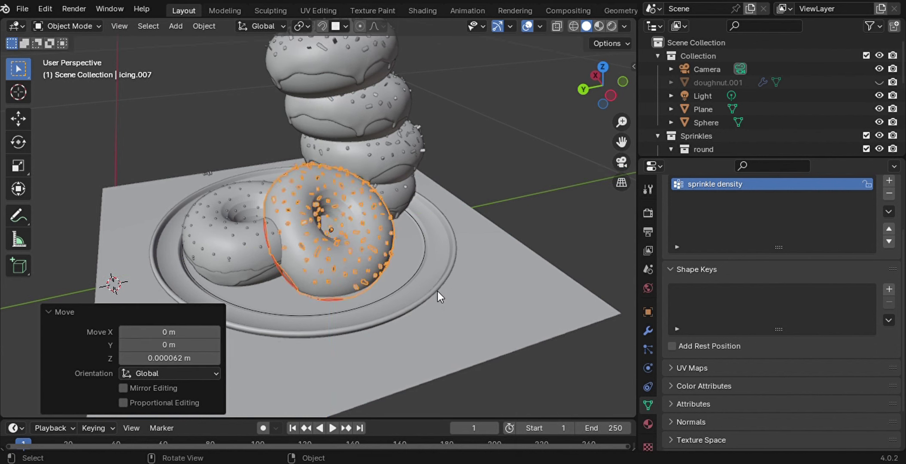
- Tilt the copy on X to lean against the stack, then place another duplicate (icing.008)
middle_drag(437, 291, 391, 292)
key(r)
key(x)
click(394, 295)
key(g)
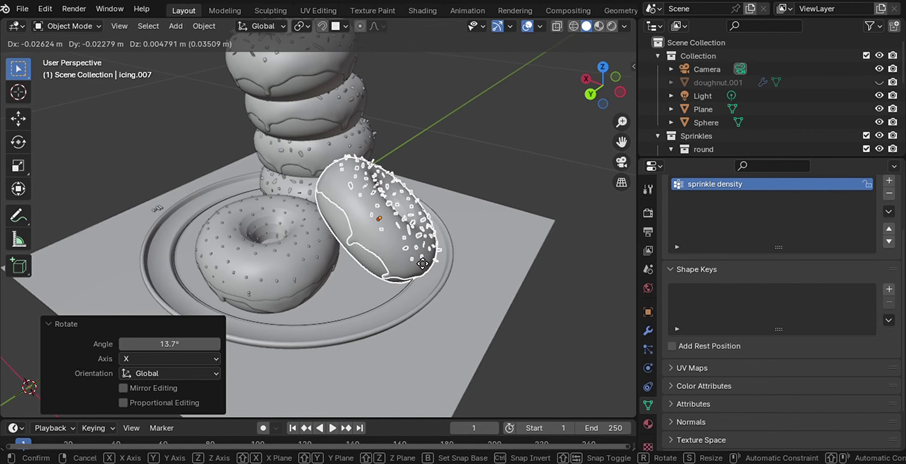
click(416, 260)
middle_drag(416, 260, 419, 258)
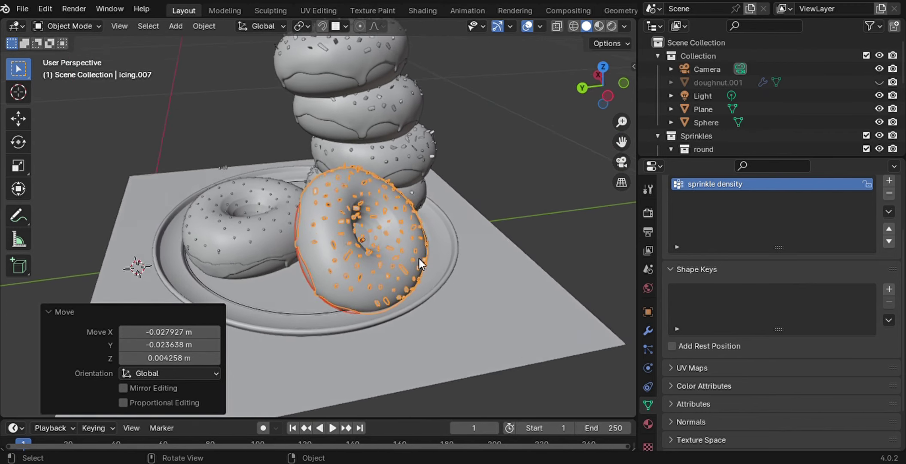
key(shift+d)
click(288, 224)
- Rotate the new doughnut copy and lower it onto the left doughnut
key(r)
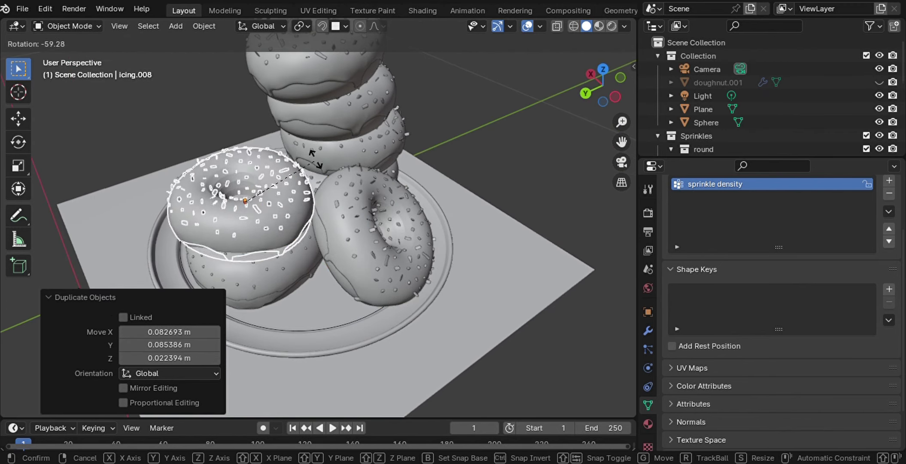
click(289, 224)
mouse_move(288, 224)
middle_down()
mouse_move(335, 99)
mouse_move(306, 111)
middle_up()
key(g)
key(z)
click(322, 137)
- Duplicate a third doughnut and tilt it diagonally above the left stack
key(shift+d)
click(344, 69)
key(r)
click(306, 111)
key(g)
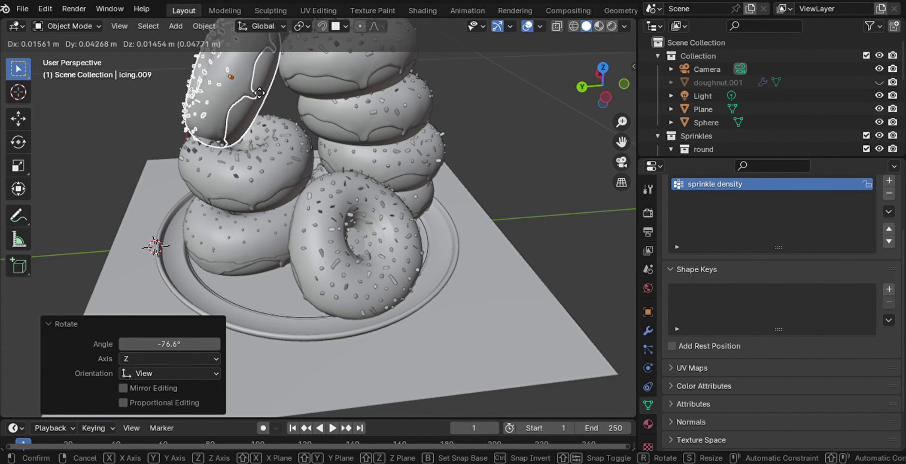
click(261, 87)
mouse_move(261, 88)
middle_down()
mouse_move(359, 91)
mouse_move(297, 111)
middle_up()
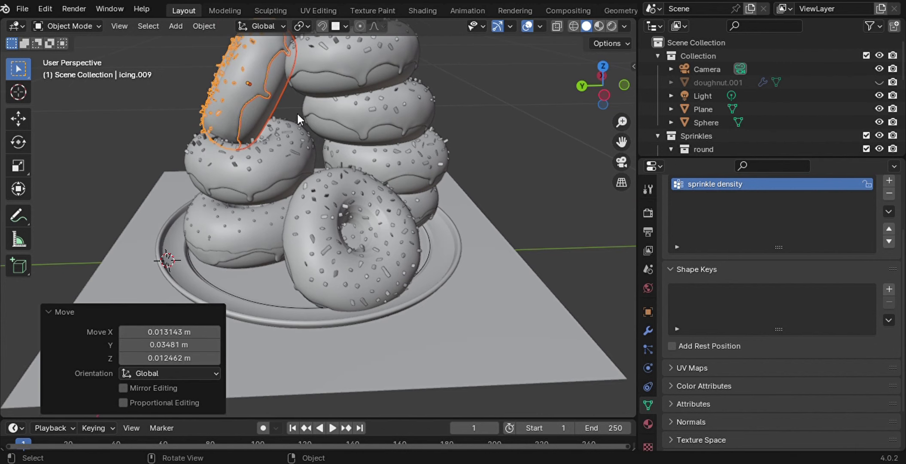
- Shift the doughnut on the left stack along the Y axis
click(262, 189)
key(g)
key(z)
key(y)
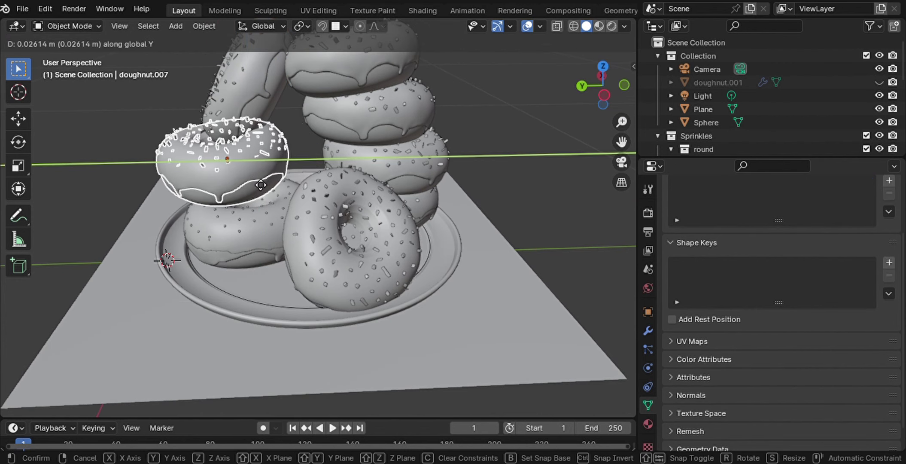
click(267, 185)
middle_drag(266, 184, 250, 85)
- Reposition the leaning doughnut and raise it vertically over the left stack
click(267, 88)
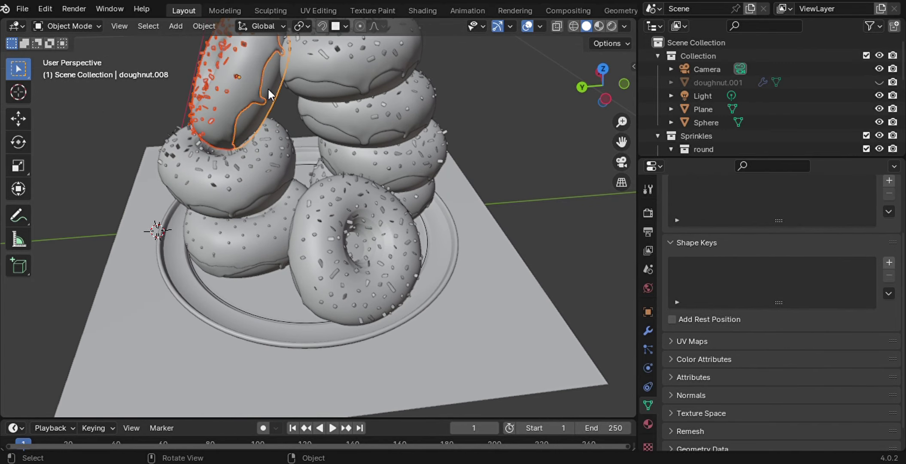
key(g)
click(275, 94)
key(g)
key(z)
click(276, 92)
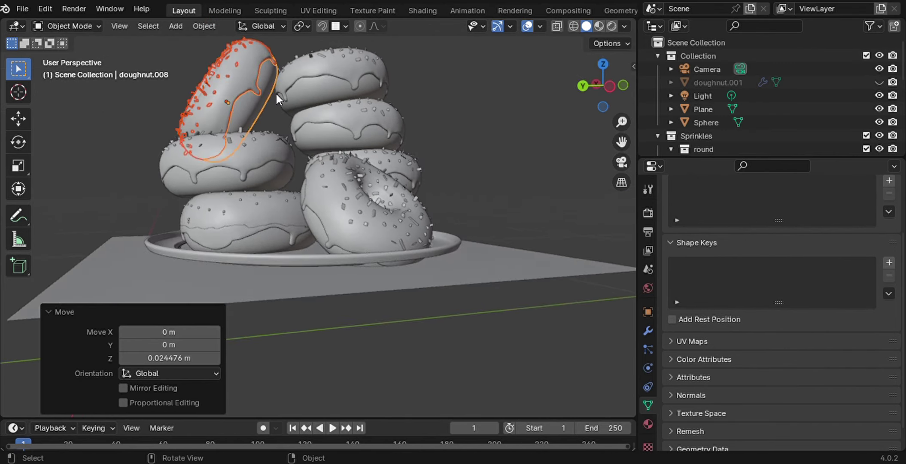
key(g)
key(z)
click(271, 82)
middle_drag(271, 82, 261, 71)
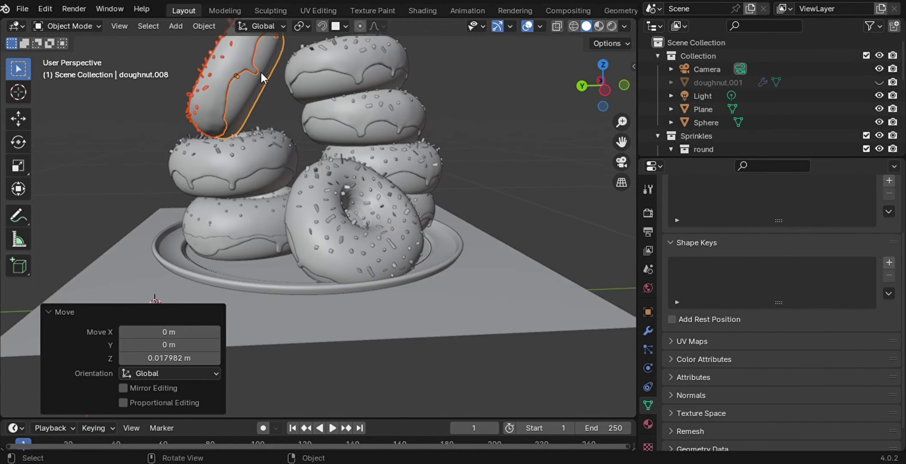
- Spin the leaning doughnut and shift it along X into its resting place
key(r)
click(269, 80)
key(g)
click(244, 92)
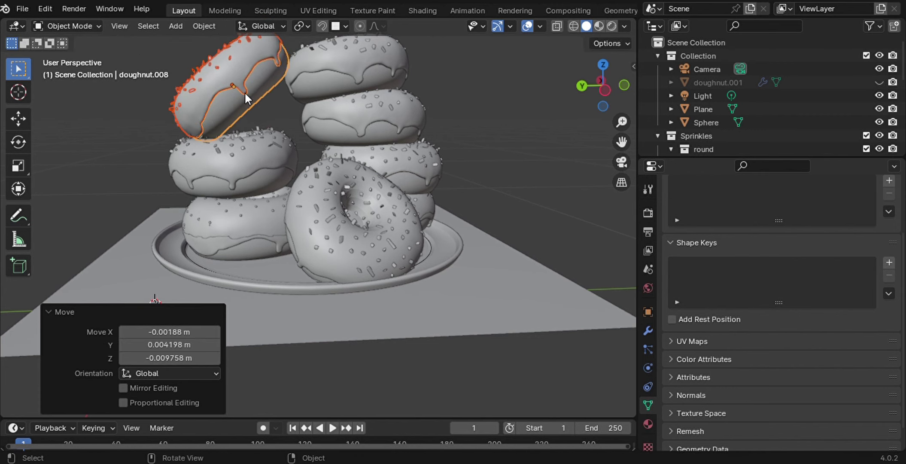
mouse_move(244, 92)
middle_down()
mouse_move(416, 170)
mouse_move(293, 180)
mouse_move(330, 178)
middle_up()
key(g)
key(x)
click(329, 178)
- Nudge the leaning icing about 0.002 m so it sits on its tilted doughnut
scroll(329, 177, down, 5)
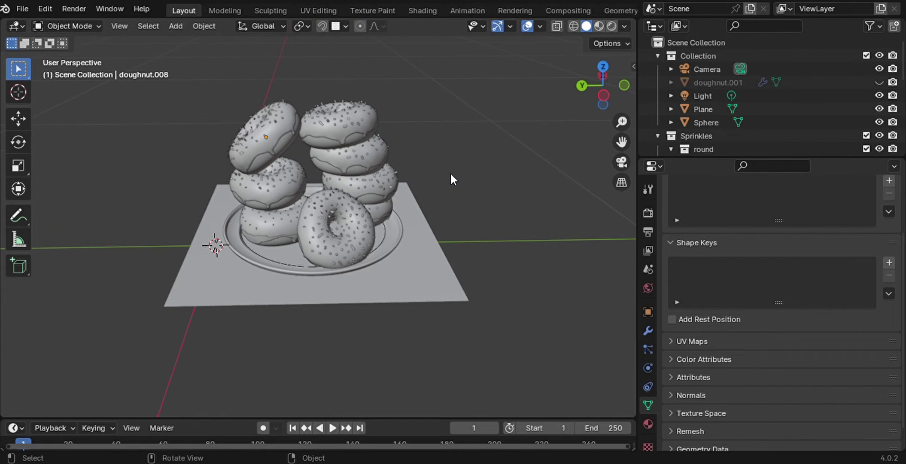
scroll(451, 174, up, 3)
middle_drag(450, 174, 450, 172)
click(260, 82)
key(g)
click(334, 104)
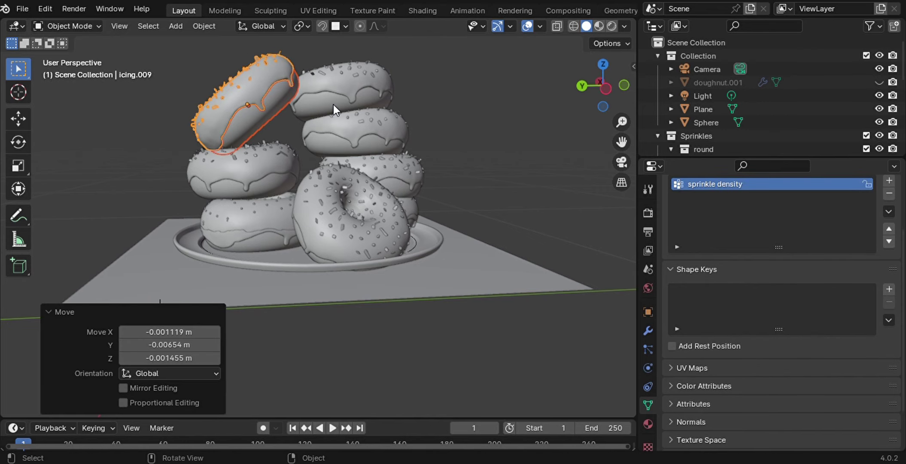
mouse_move(334, 104)
middle_down()
mouse_move(464, 136)
mouse_move(437, 121)
middle_up()
key(g)
click(251, 100)
- Lock the camera to the view, pan it to frame both donut stacks, then unlock it
key(KP_0)
key(n)
click(554, 228)
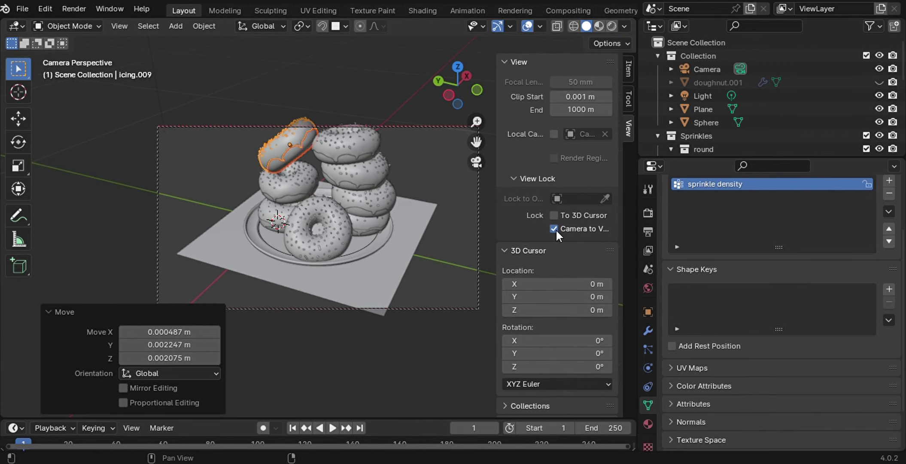
middle_drag(326, 230, 390, 227)
key(n)
drag(621, 142, 621, 142)
key(n)
click(555, 227)
key(n)
key(KP_0)
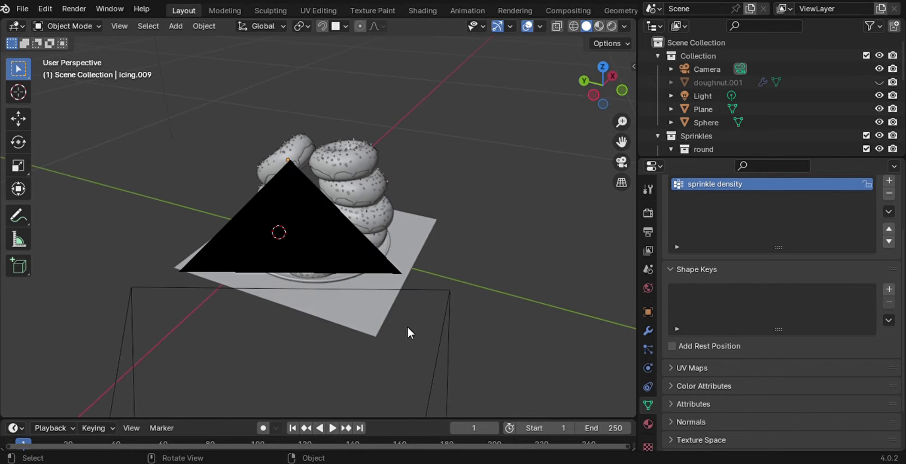
- Scale the floor plane up to 2.079 and check its coverage through the camera
middle_drag(406, 325, 483, 228)
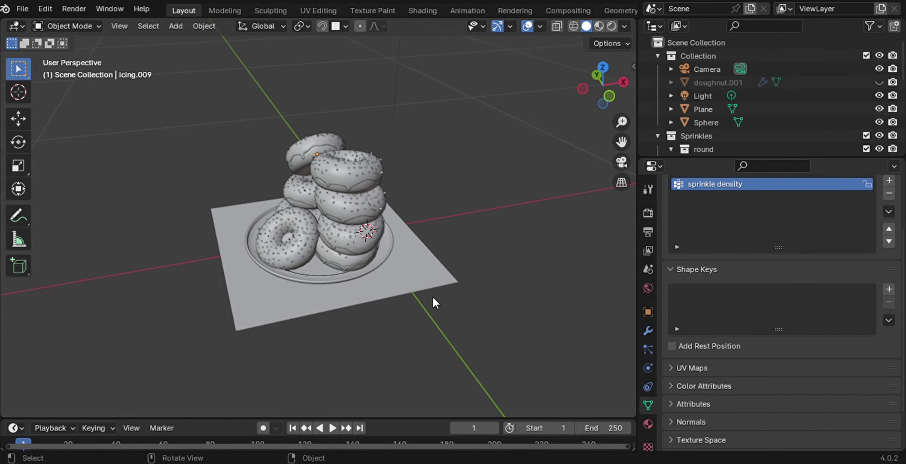
click(413, 277)
key(s)
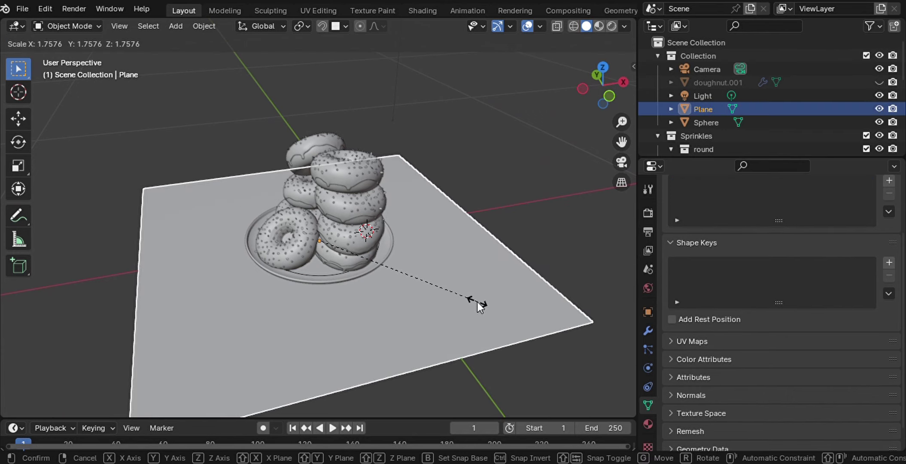
click(477, 301)
key(KP_0)
key(s)
click(479, 221)
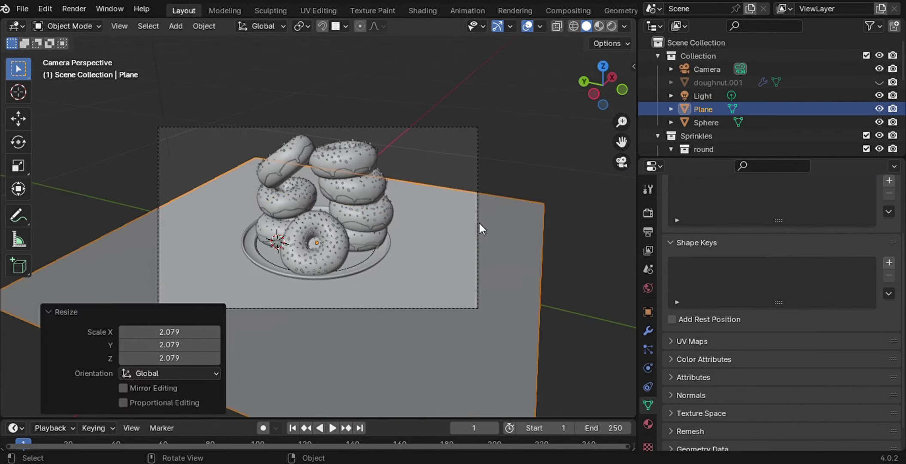
key(KP_0)
key(KP_7)
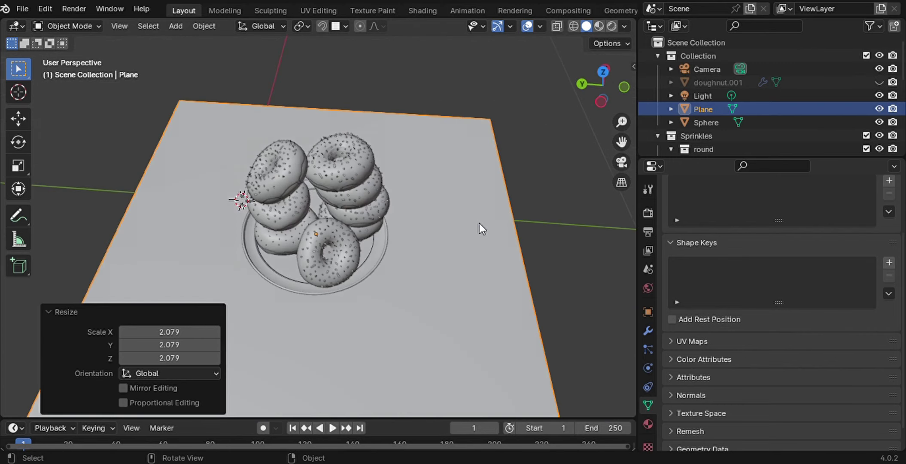
key(KP_0)
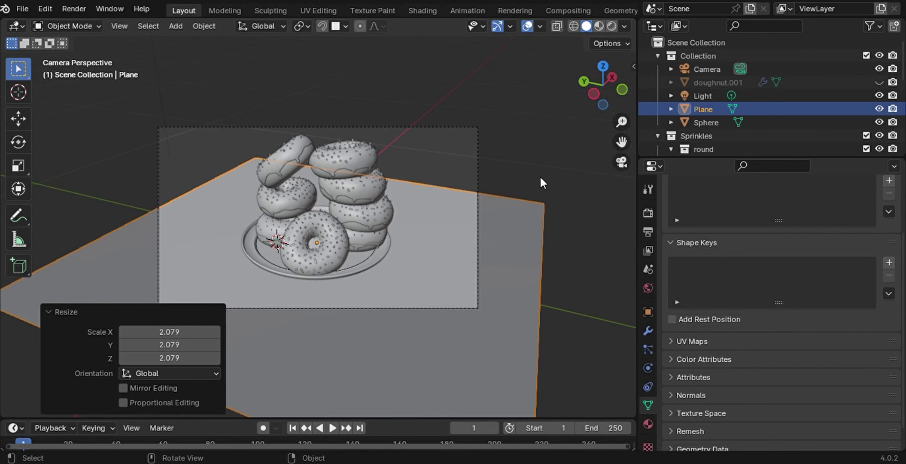
- Tilt the camera lower toward the donuts and rescale the floor plane to 1.178
click(621, 162)
key(n)
key(KP_8)
key(KP_8)
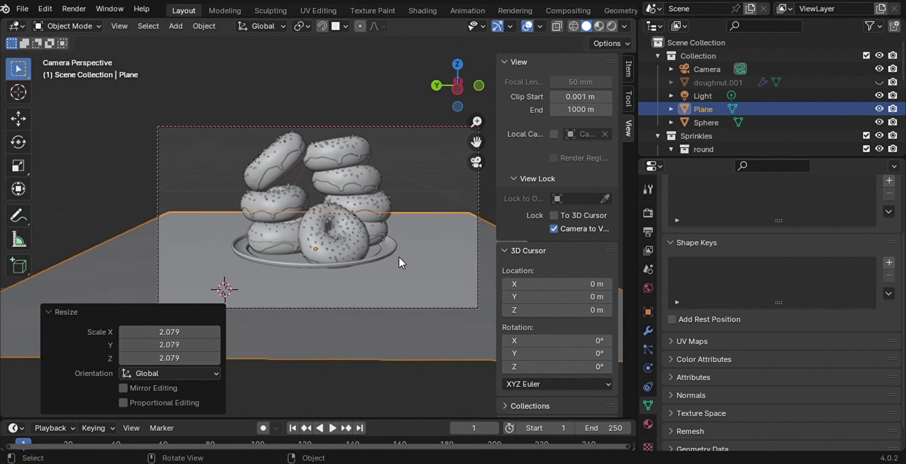
key(n)
middle_drag(445, 303, 445, 288)
key(n)
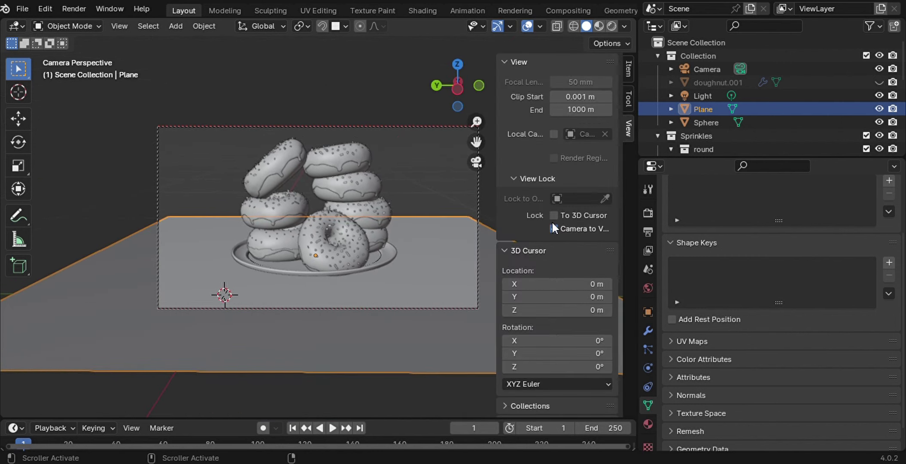
key(n)
key(s)
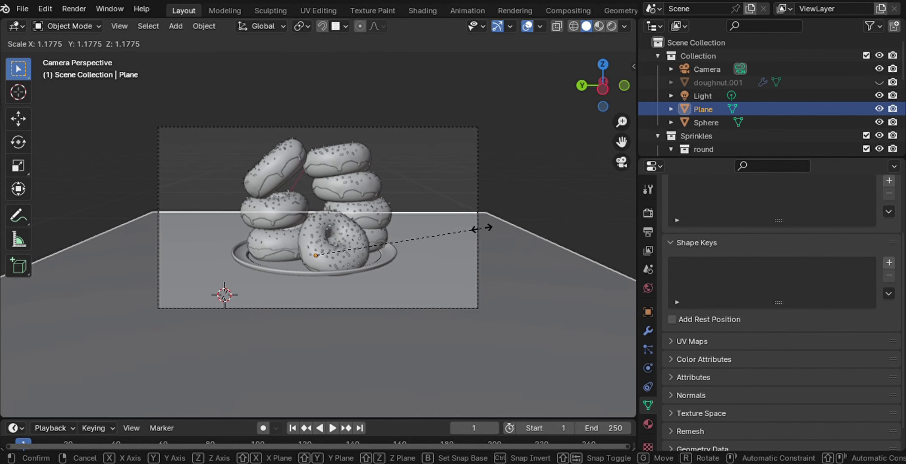
click(481, 228)
middle_drag(482, 230, 482, 229)
- Duplicate the floor plane and stand the copy upright, rotated 90° on Y
key(shift+d)
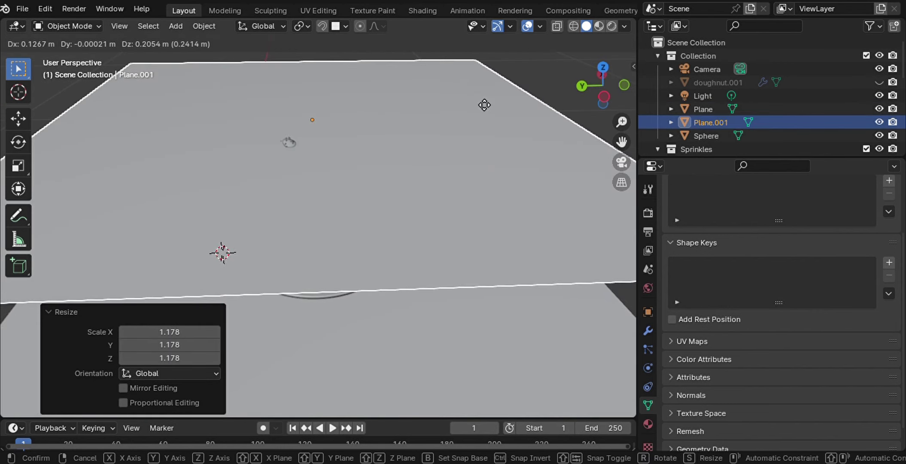
click(569, 16)
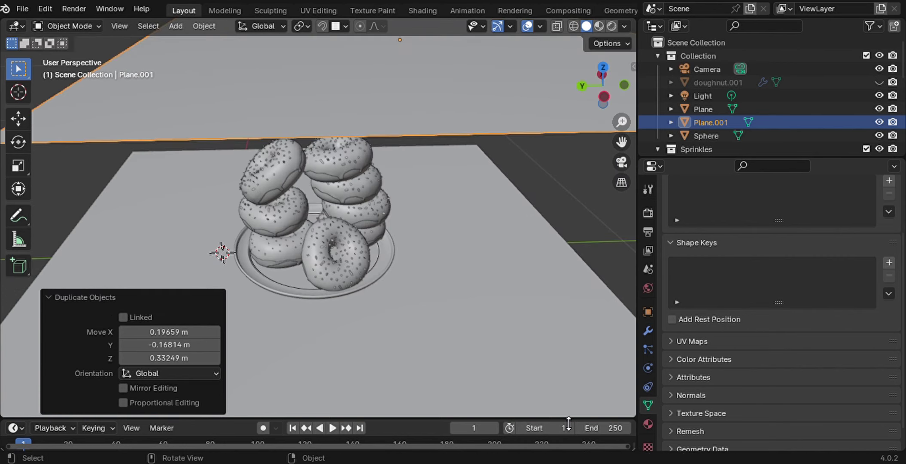
middle_drag(317, 215, 387, 206)
key(r)
key(x)
key(y)
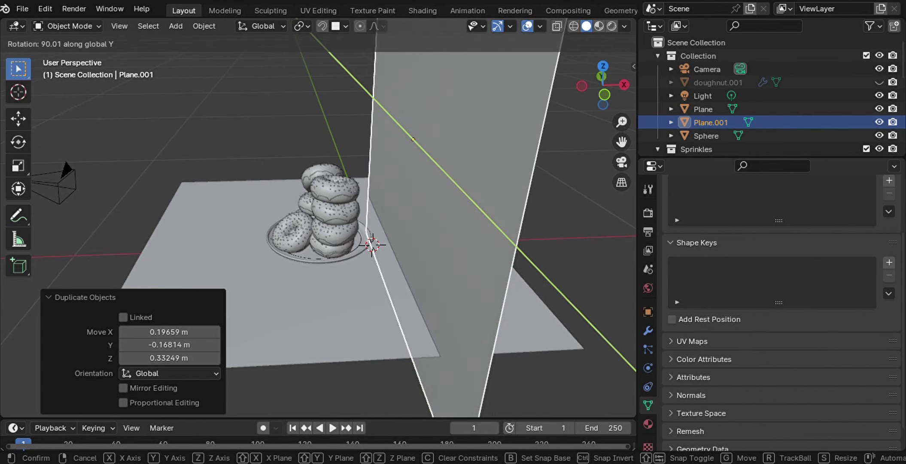
click(412, 139)
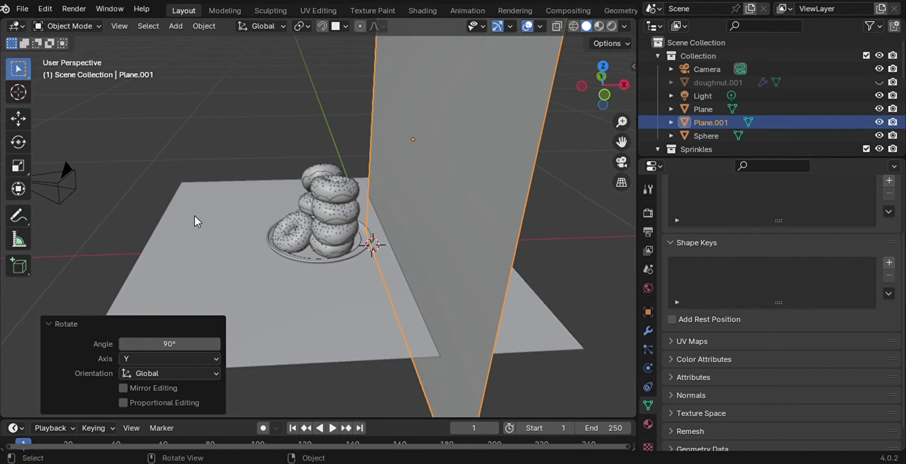
- Move the upright wall sideways along X and adjust its height
key(g)
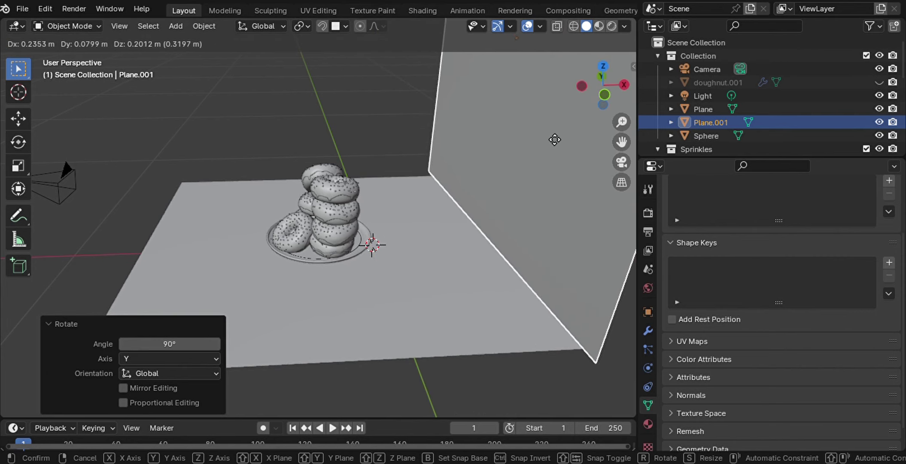
click(554, 139)
mouse_move(552, 131)
middle_down()
mouse_move(574, 137)
mouse_move(576, 160)
mouse_move(551, 169)
middle_up()
key(g)
key(x)
click(571, 138)
key(g)
click(578, 162)
- Fine-tune the wall along X and Y so it stands behind the plate
key(g)
key(x)
click(576, 160)
key(g)
key(y)
click(556, 170)
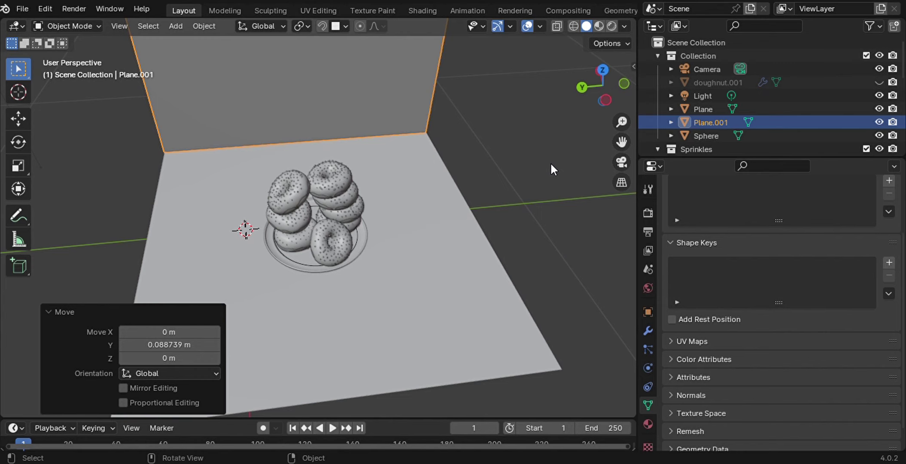
middle_drag(550, 162, 334, 236)
- Give the lower right donut's icing a pink material named pink and enable Material Preview
scroll(334, 235, up, 5)
scroll(334, 236, up, 1)
click(456, 254)
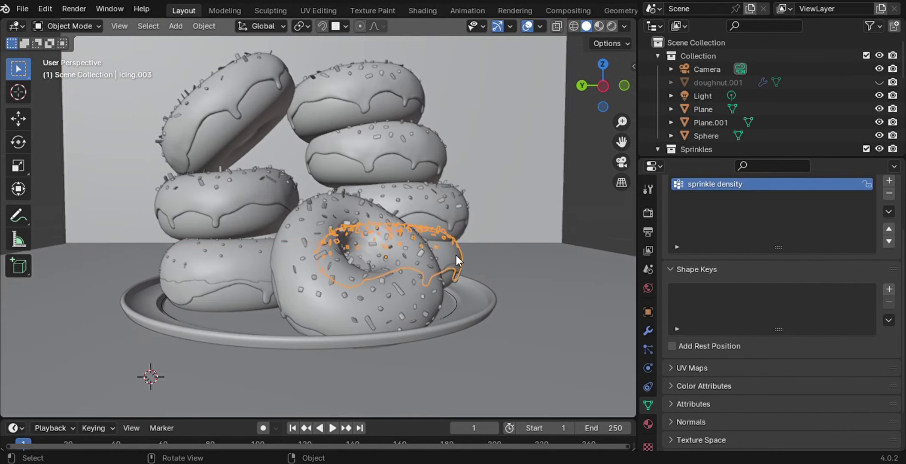
click(647, 424)
text(pink)
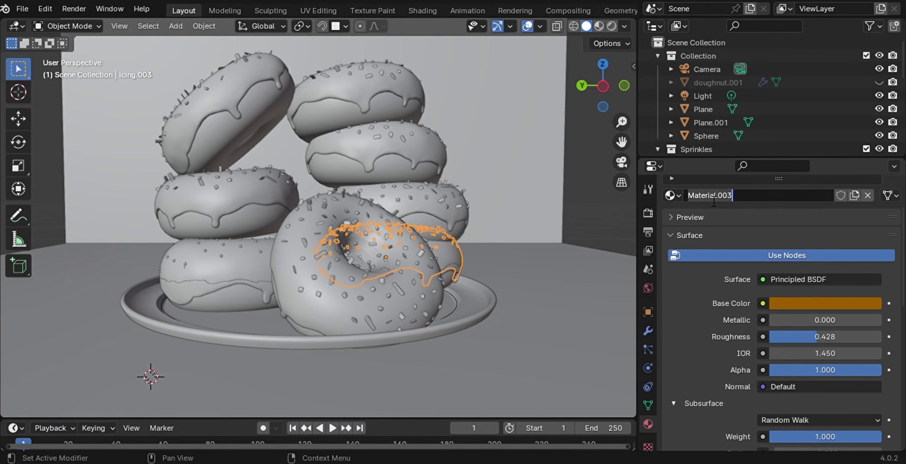
click(796, 304)
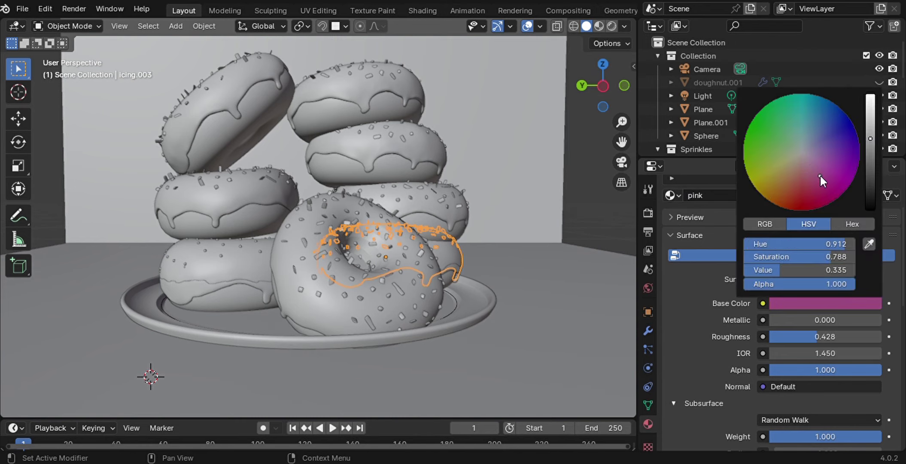
click(600, 25)
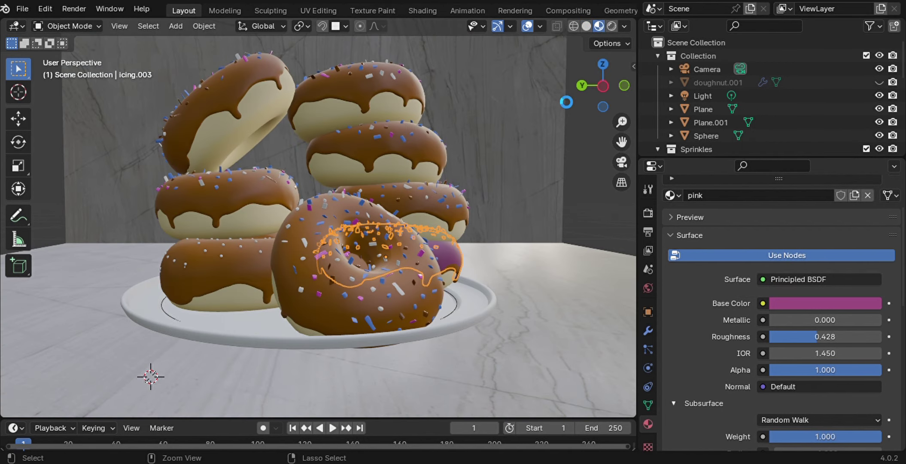
- Brighten the pink icing and delete the overlapping brown drip icing
middle_drag(442, 291, 481, 292)
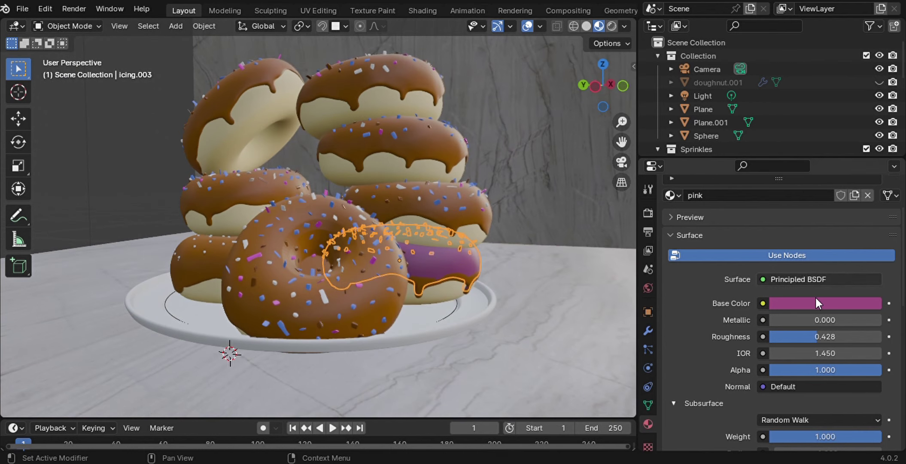
click(815, 303)
drag(873, 141, 873, 102)
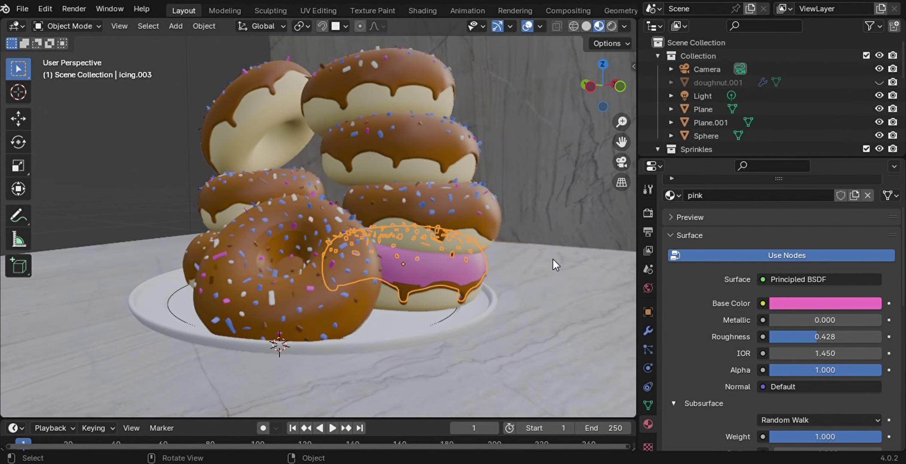
click(462, 293)
key(Delete)
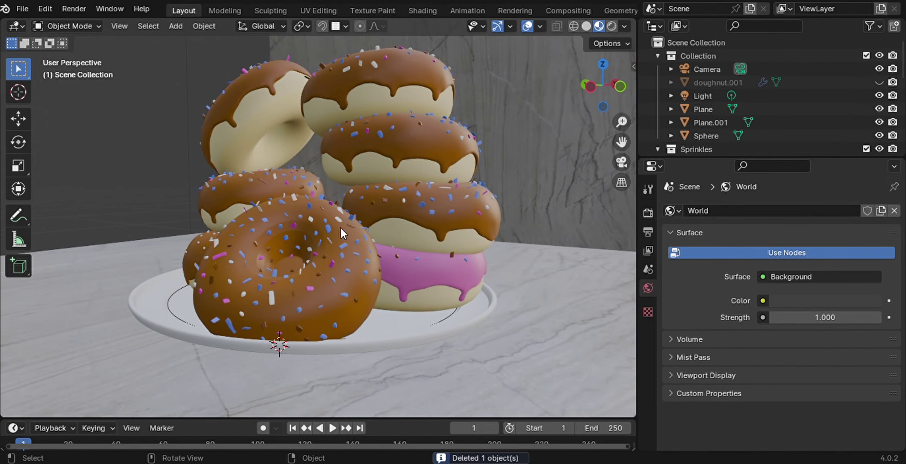
- Undo and redo deleting the brown drip icing from a better angle
key(ctrl+z)
mouse_move(452, 275)
middle_down()
mouse_move(419, 316)
mouse_move(467, 218)
middle_up()
click(421, 309)
key(Delete)
- Select the icing above the pink donut and give it its own material, pink.001
click(457, 222)
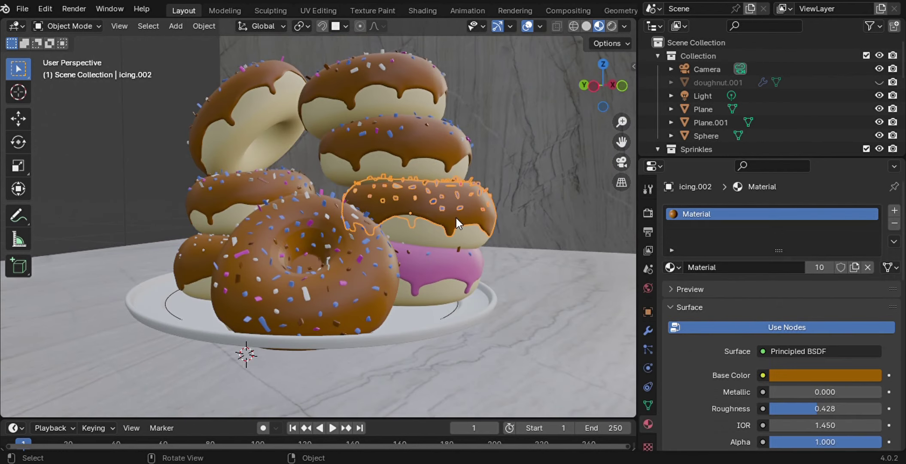
click(456, 218)
click(470, 211)
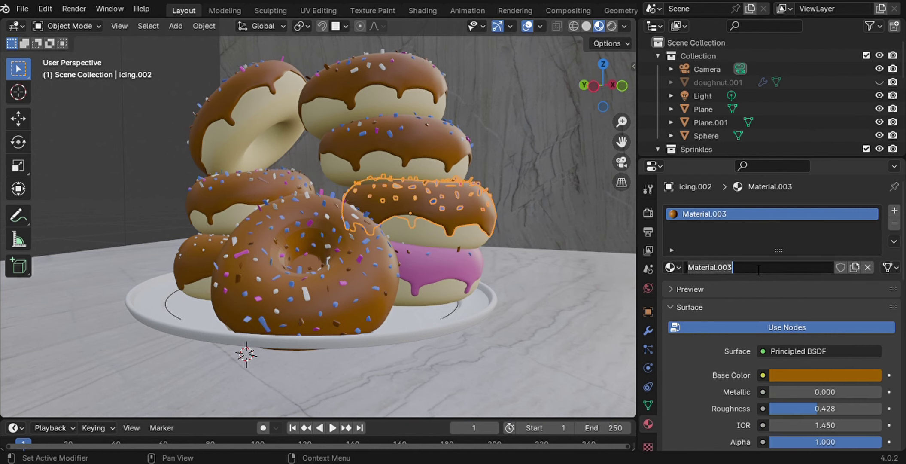
click(817, 375)
click(870, 186)
click(865, 315)
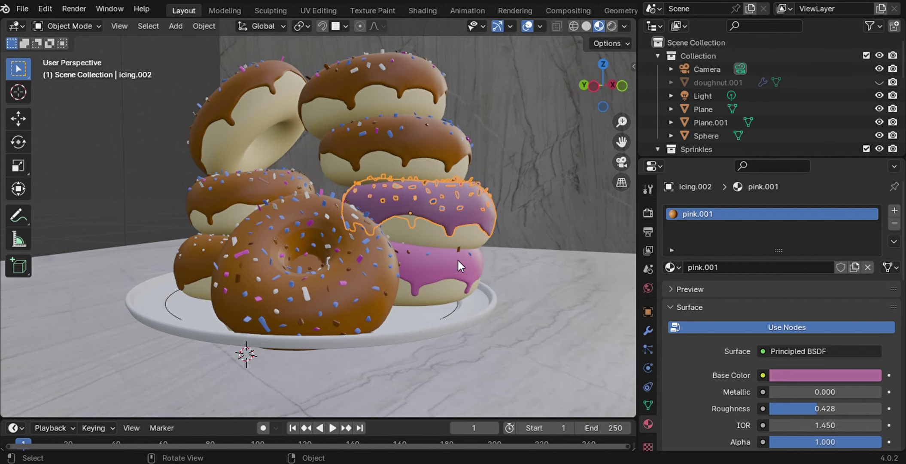
- Set pink.001's base colour to pink, sampling the lower donut's pink with the eyedropper
click(801, 375)
click(815, 243)
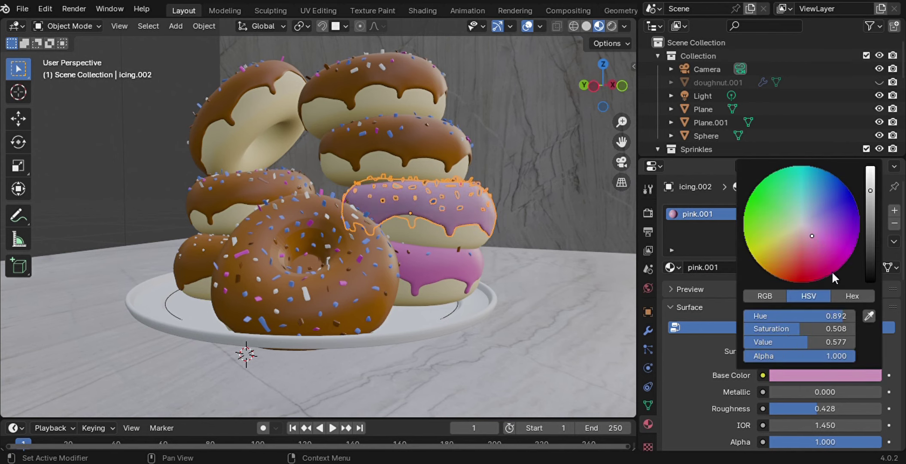
click(869, 315)
click(817, 378)
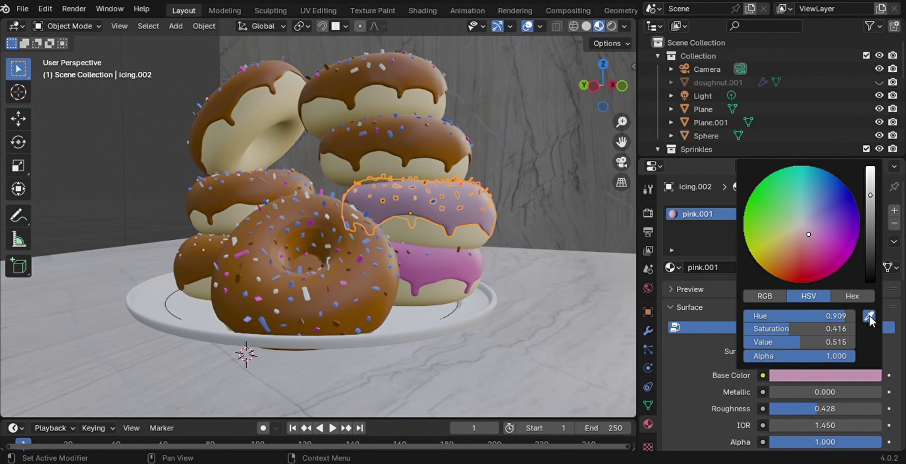
click(867, 317)
click(418, 251)
middle_drag(419, 251, 548, 280)
click(818, 243)
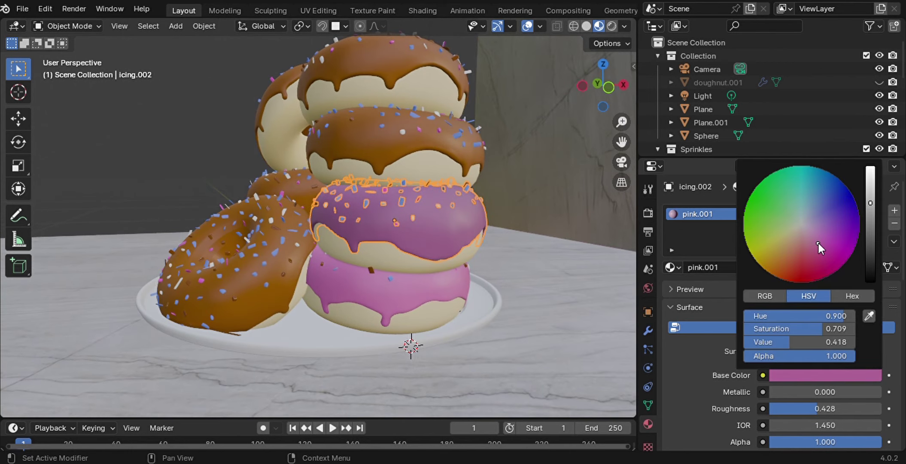
click(870, 187)
middle_drag(583, 240, 438, 156)
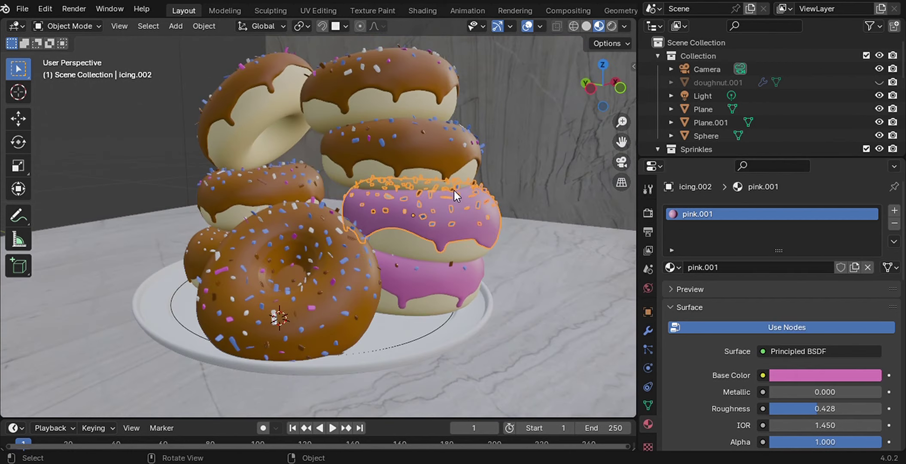
- Rename the top donut's icing material to 'white' and give it a pale cream Base Color
click(263, 75)
double_click(820, 267)
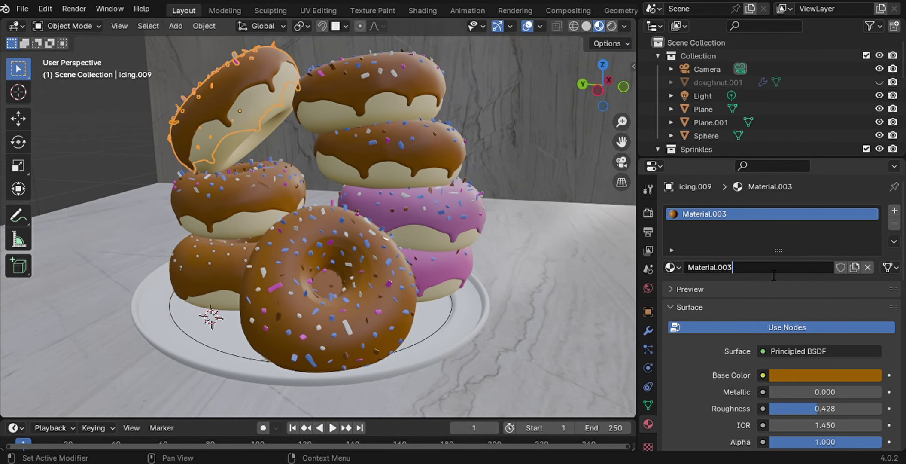
key(BackSpace)
key(BackSpace)
key(BackSpace)
key(BackSpace)
key(BackSpace)
key(BackSpace)
text(white)
key(Return)
click(792, 373)
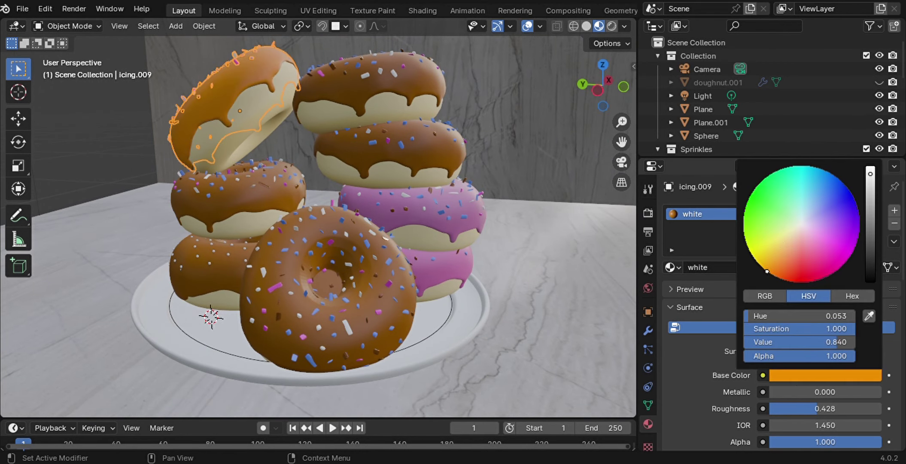
click(779, 234)
mouse_move(601, 232)
middle_down()
mouse_move(500, 223)
mouse_move(601, 257)
mouse_move(536, 248)
middle_up()
click(792, 375)
click(788, 236)
click(787, 237)
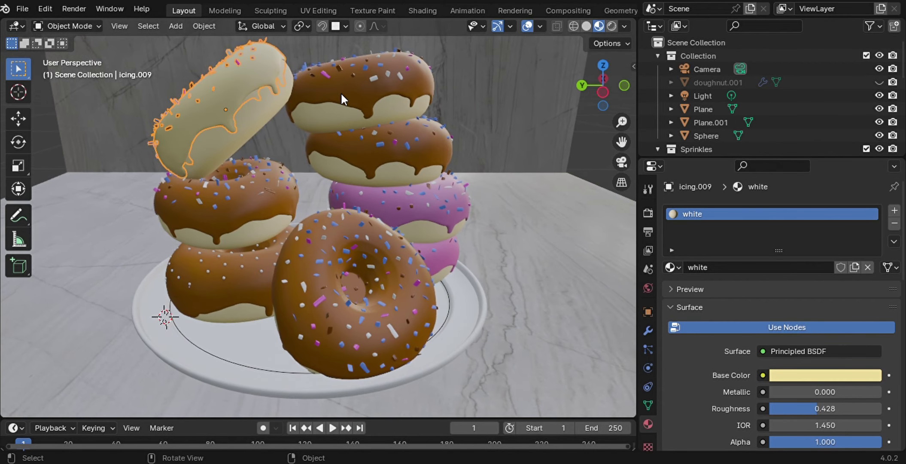
- Rename the second left donut's icing material to 'white' and set it to pale cream
click(266, 195)
double_click(753, 268)
text(white)
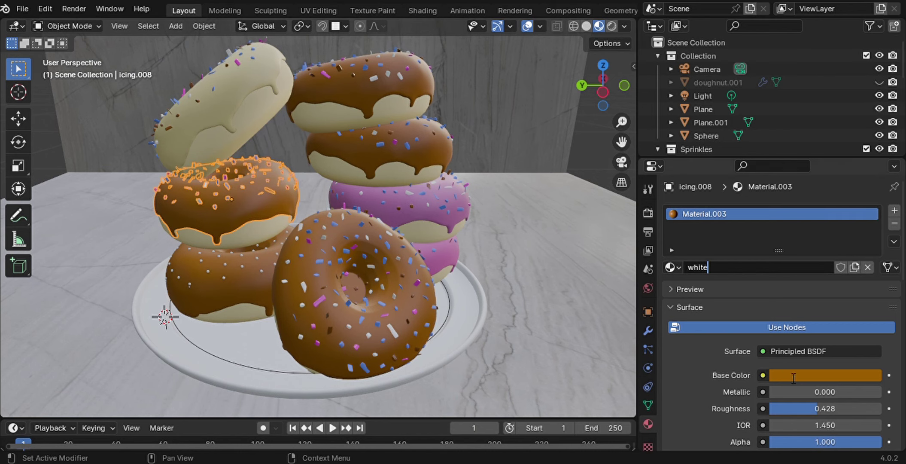
key(Return)
click(806, 375)
click(784, 238)
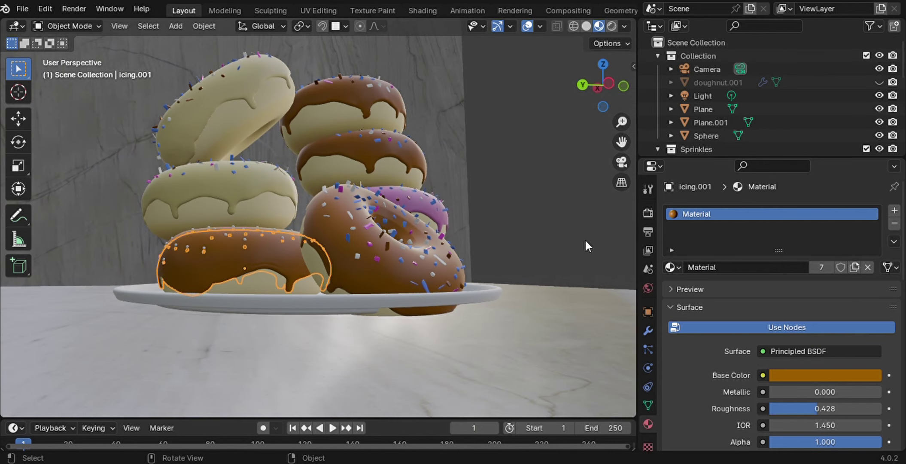
- Rename the bottom left donut's icing material to 'green' and give it a green Base Color
click(853, 267)
double_click(730, 267)
text(green)
key(Return)
click(793, 376)
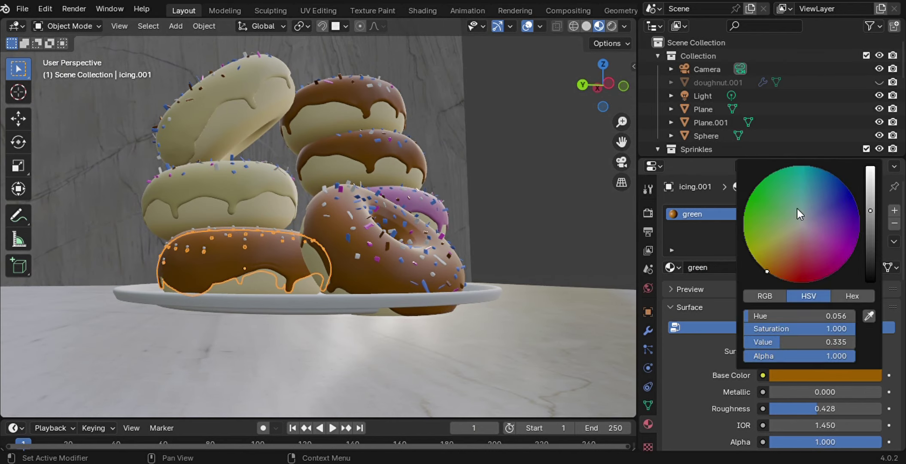
click(797, 208)
click(260, 260)
- Undo an accidental icing deletion, reselect the green icing, and orbit toward the bottom donut
key(Delete)
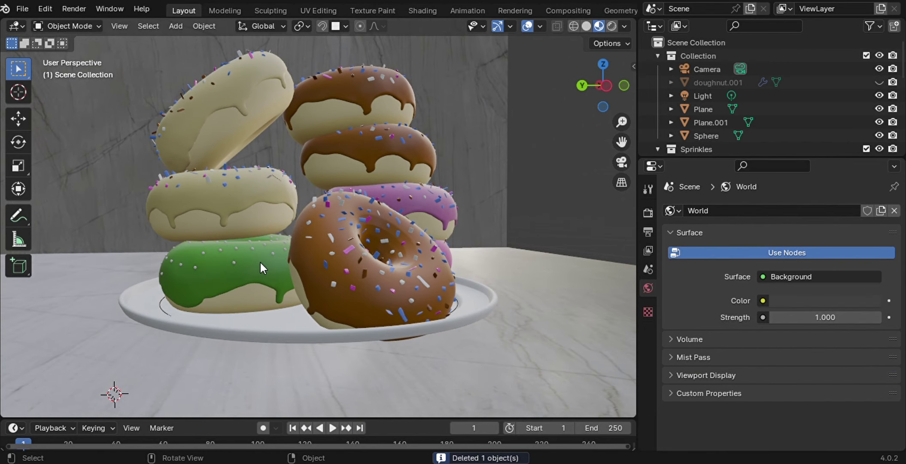
key(ctrl+z)
click(186, 290)
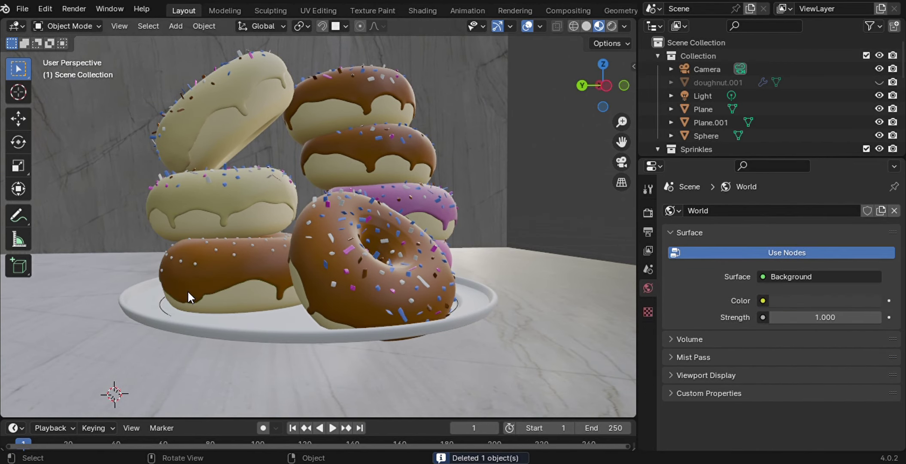
middle_drag(187, 290, 48, 65)
middle_drag(124, 167, 125, 168)
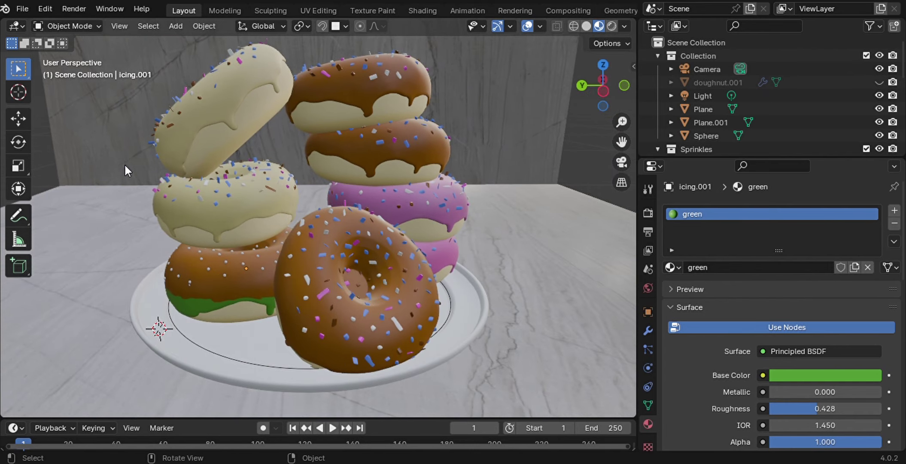
- Delete the bottom donut and put a duplicate of the white-iced donut in its place, lowered and rotated
shift+click(200, 284)
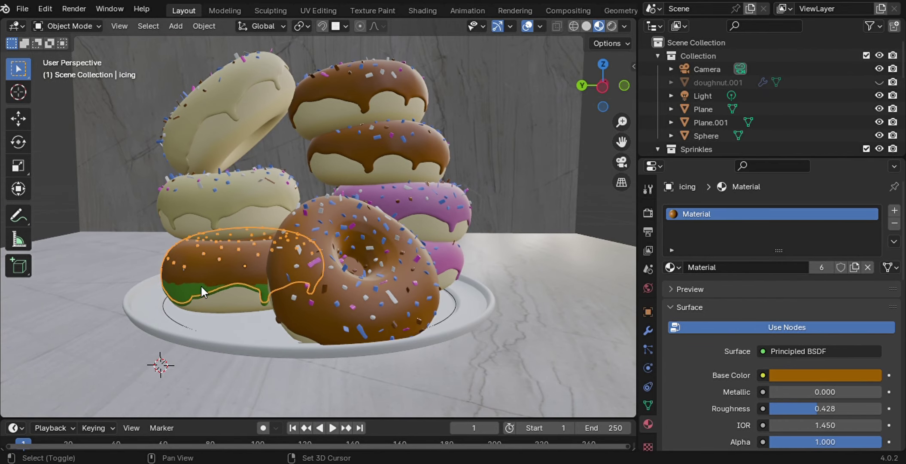
shift+click(225, 300)
key(Delete)
click(247, 200)
key(shift+d)
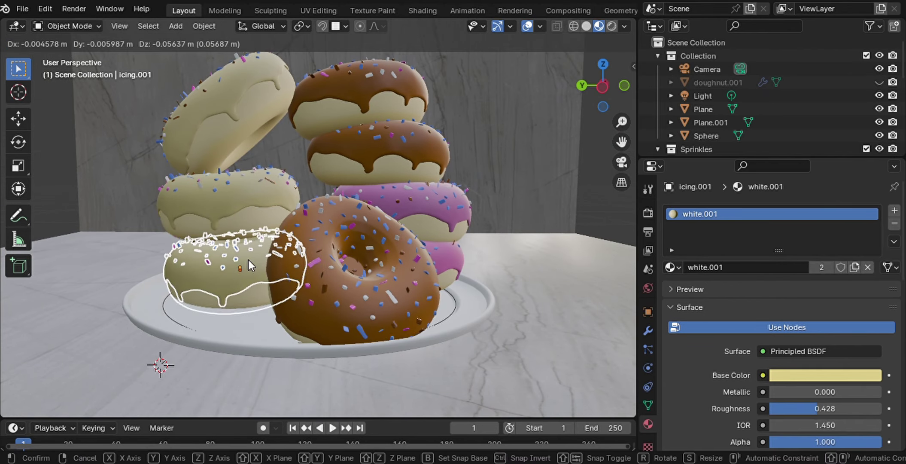
click(249, 259)
middle_drag(248, 259, 318, 269)
key(g)
key(z)
click(259, 253)
key(r)
click(262, 254)
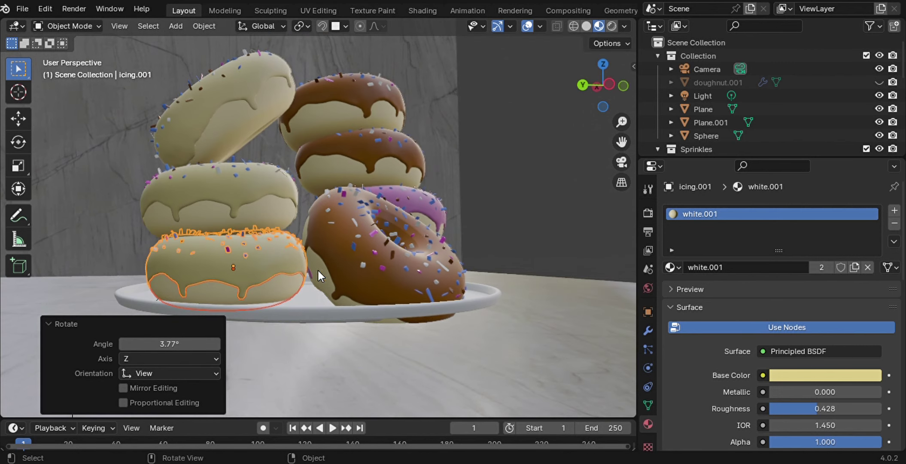
- Make the copied icing's material single-user, name it 'green', and set a bright green Base Color
click(820, 267)
double_click(734, 271)
text(g)
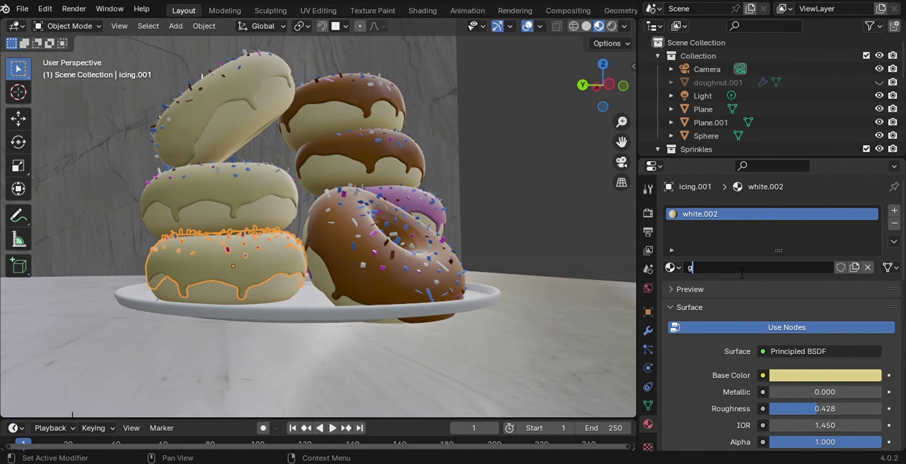
text(reen)
key(Return)
click(846, 376)
click(764, 214)
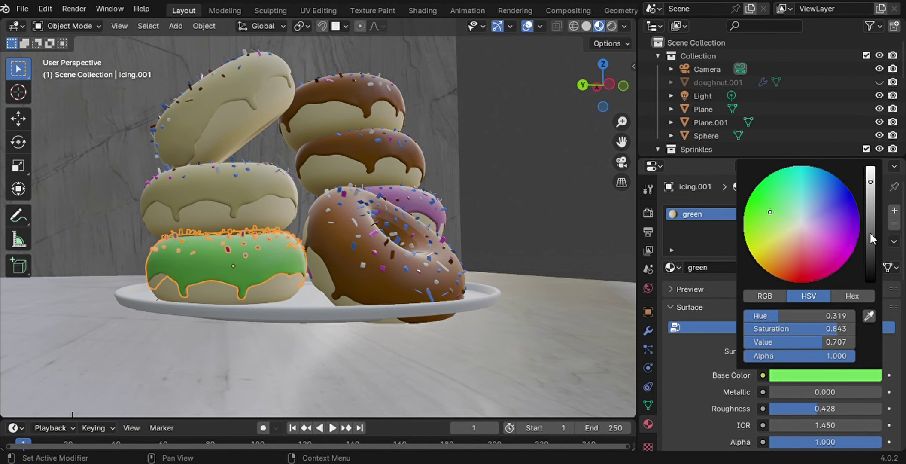
drag(869, 231, 871, 222)
- Reassign the pink icing and top white icing to existing materials from the material list
middle_drag(599, 230, 599, 233)
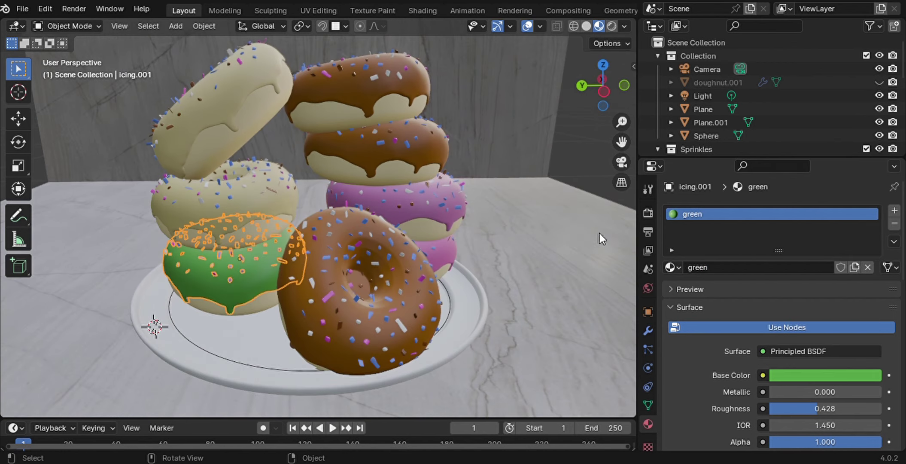
click(577, 237)
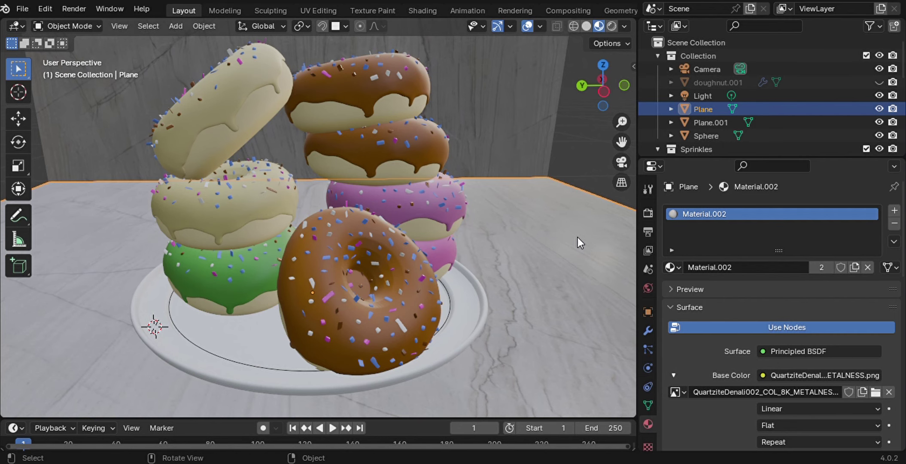
middle_drag(577, 237, 578, 237)
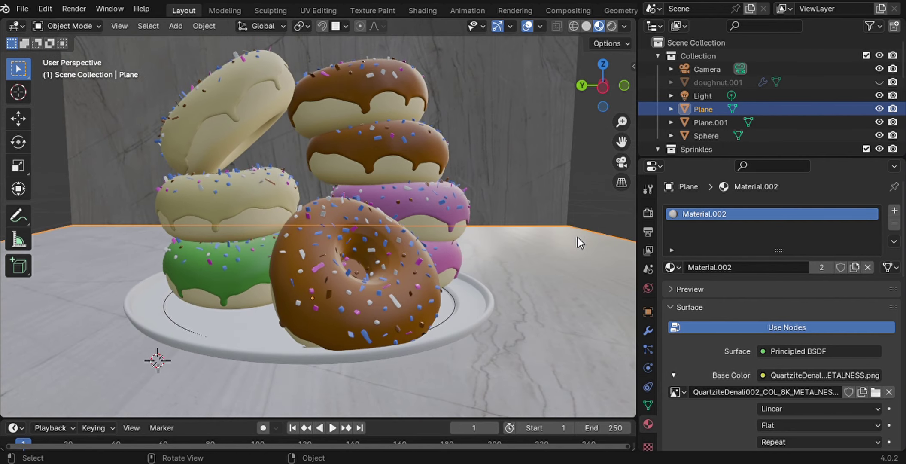
click(450, 206)
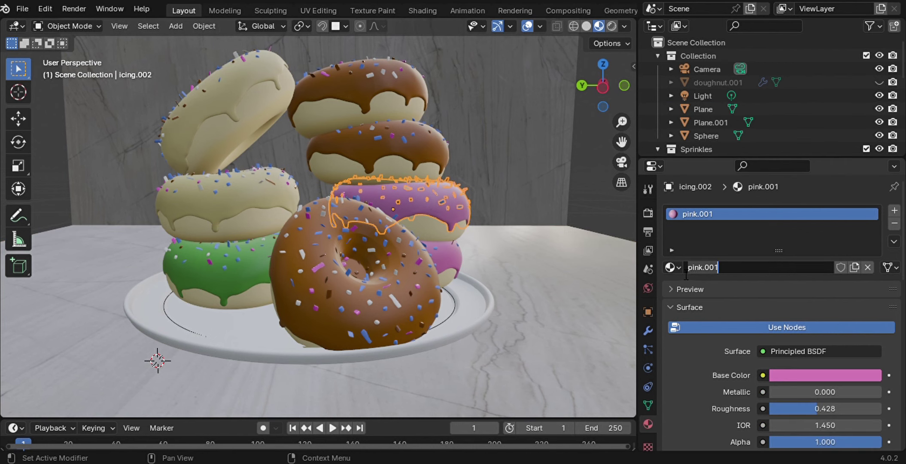
click(672, 267)
middle_drag(235, 188, 238, 191)
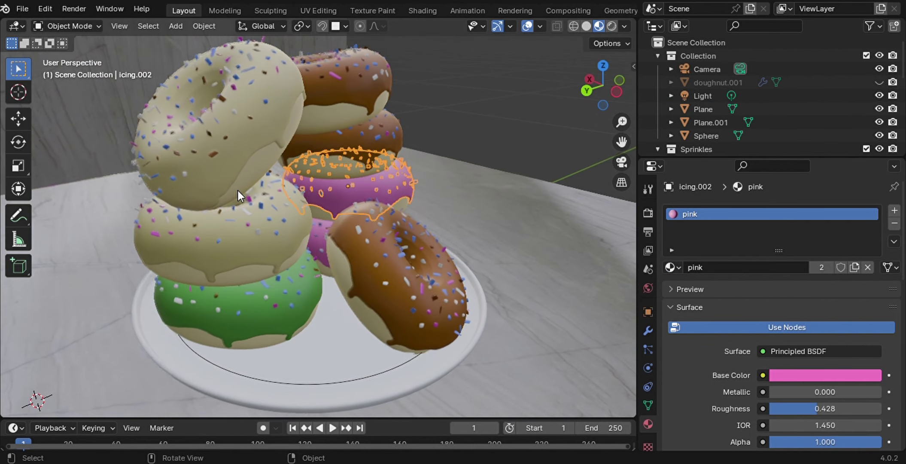
click(273, 127)
click(673, 267)
click(708, 391)
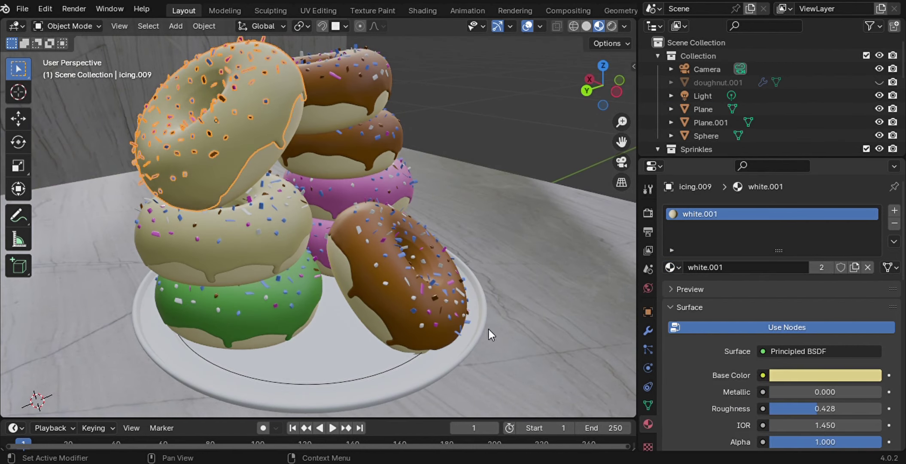
- Revert the top icing to the white material and move the Circle plate into the main Collection
middle_drag(488, 330, 488, 329)
key(ctrl+z)
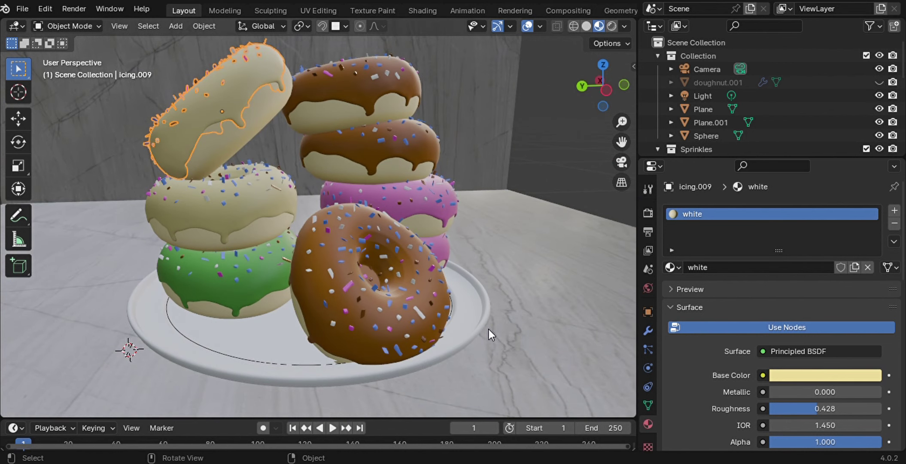
scroll(784, 117, down, 5)
drag(693, 134, 682, 137)
- Rename the Circle object to 'Plate'
double_click(708, 82)
text(Plate)
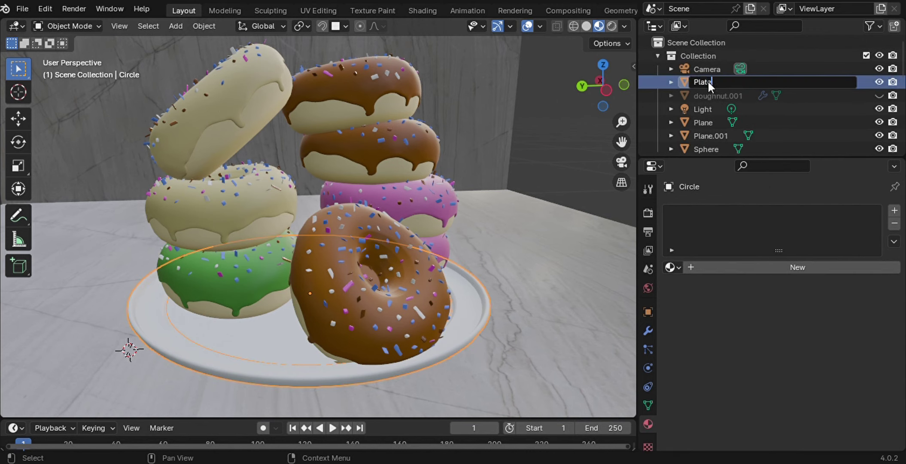
key(Return)
- Give the plate a new material with roughness 0.218, Subsurface Weight 1 and Scale 0.001 m
click(754, 268)
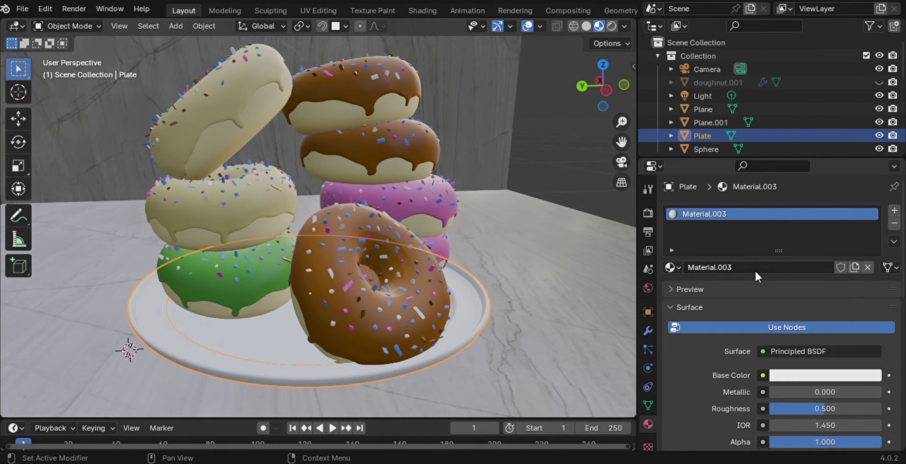
scroll(722, 319, down, 4)
scroll(708, 325, down, 5)
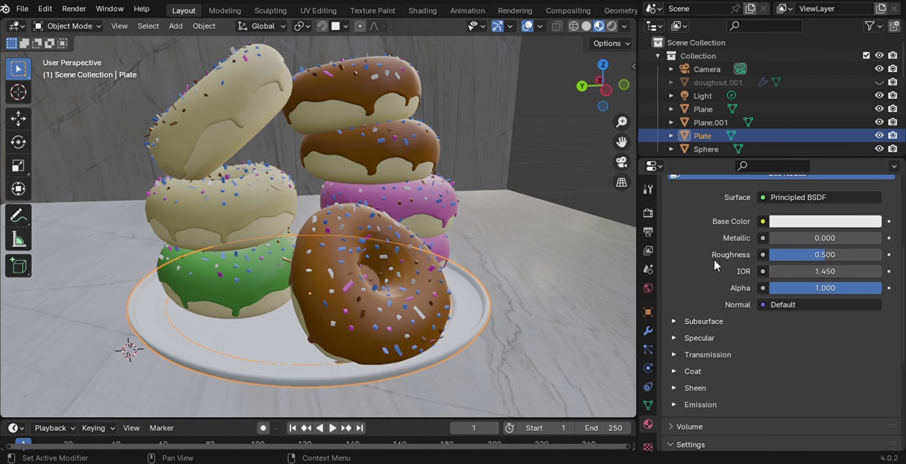
mouse_move(816, 237)
mouse_down()
mouse_move(843, 238)
mouse_move(795, 254)
mouse_move(794, 238)
mouse_move(769, 240)
mouse_up()
click(704, 322)
scroll(713, 322, down, 4)
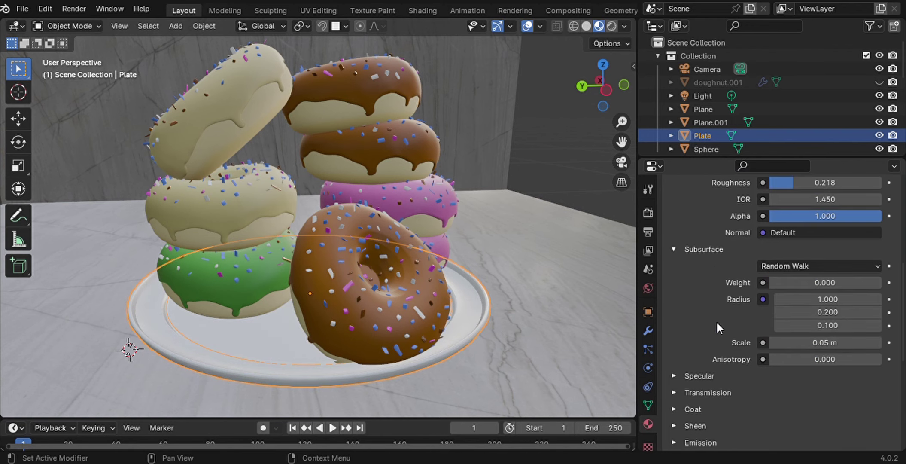
drag(822, 282, 881, 281)
click(847, 344)
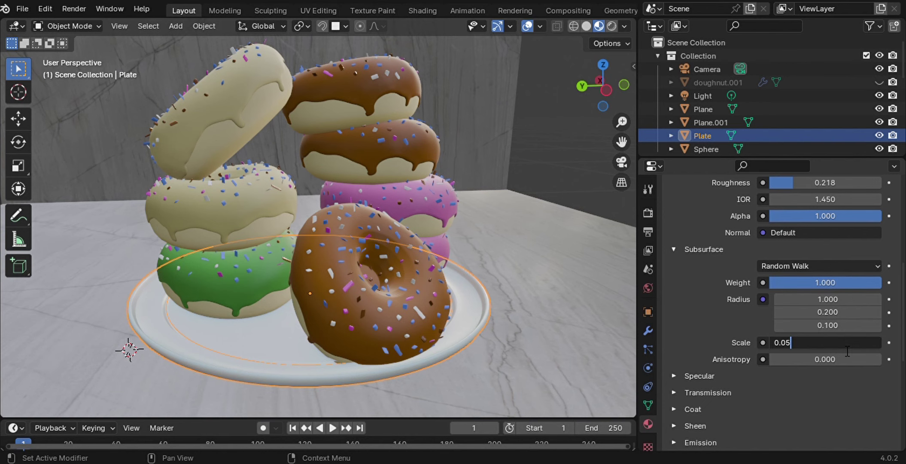
text(01)
key(Return)
- Tint the plate's Base Color to a pale cream
scroll(845, 254, up, 6)
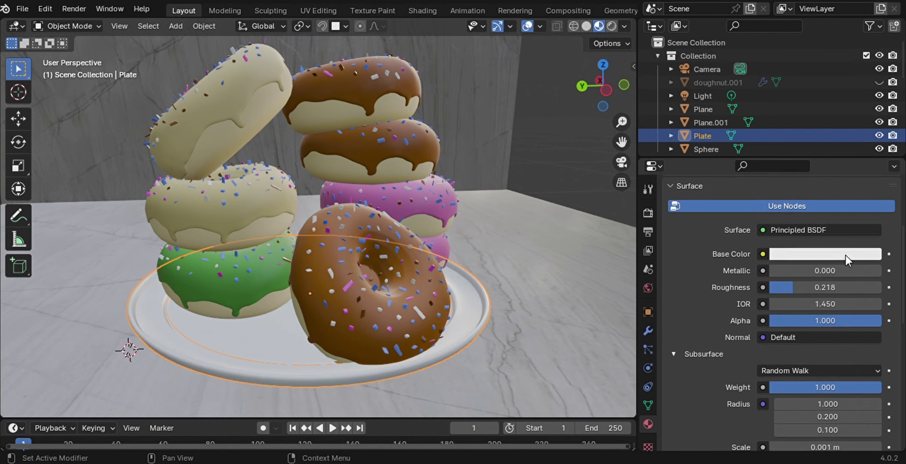
click(825, 254)
drag(794, 106, 791, 113)
middle_drag(575, 237, 728, 271)
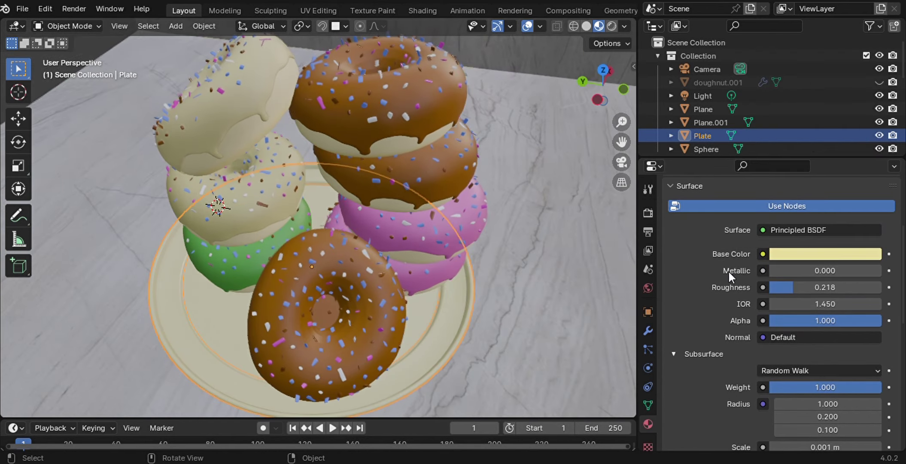
click(825, 254)
drag(794, 110, 793, 104)
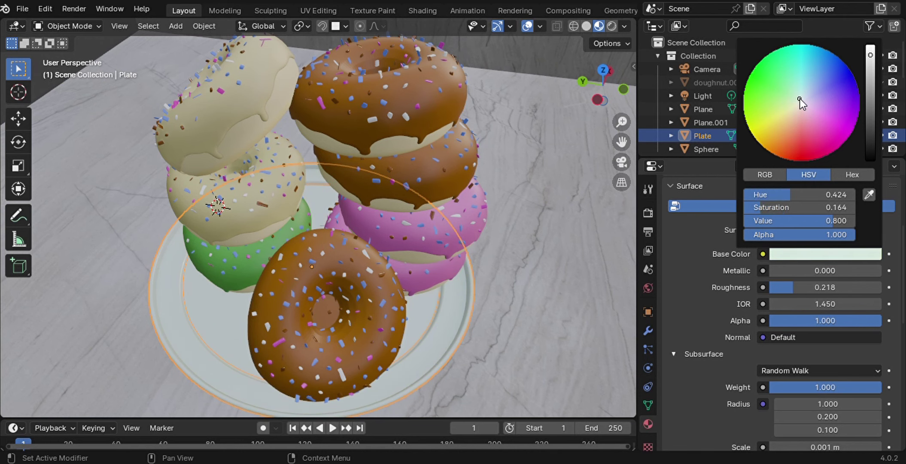
middle_drag(575, 238, 732, 281)
click(824, 254)
drag(823, 124, 794, 108)
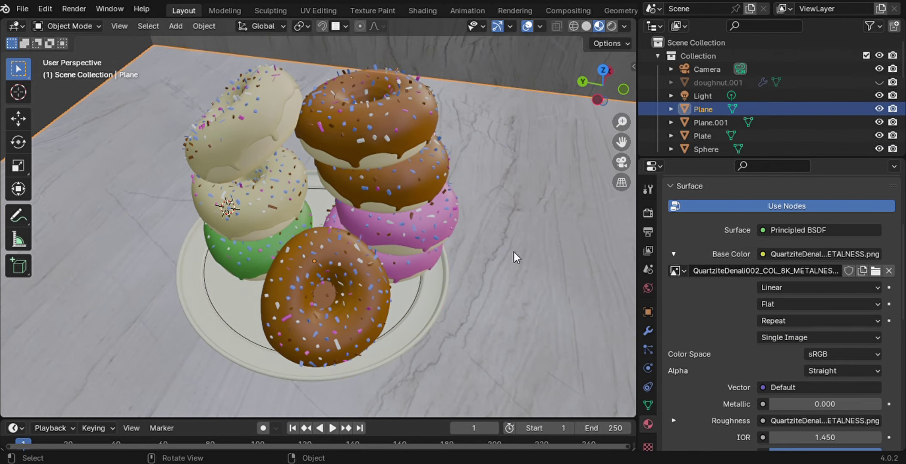